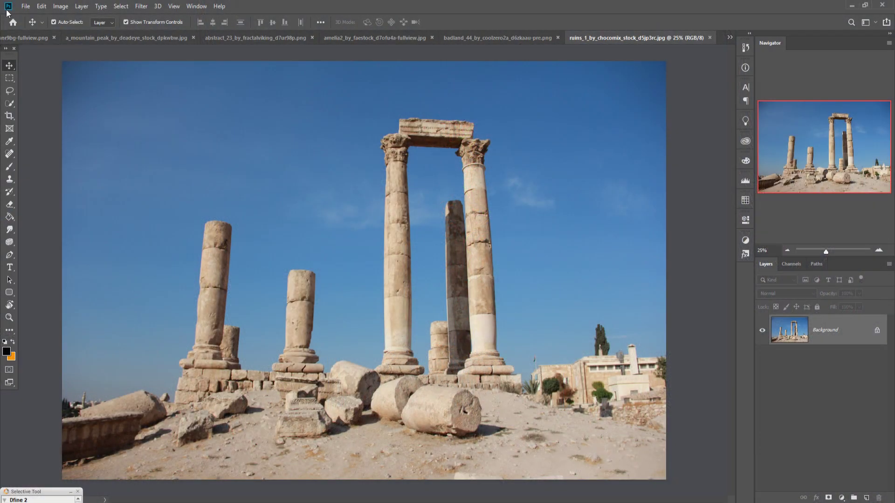
Step: Create a new blank 1280×720 document
click(26, 6)
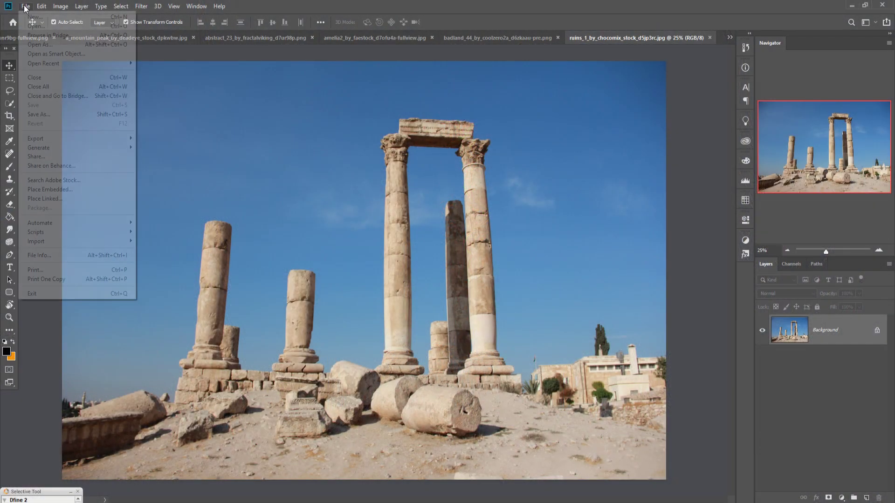
click(25, 6)
key(ctrl+n)
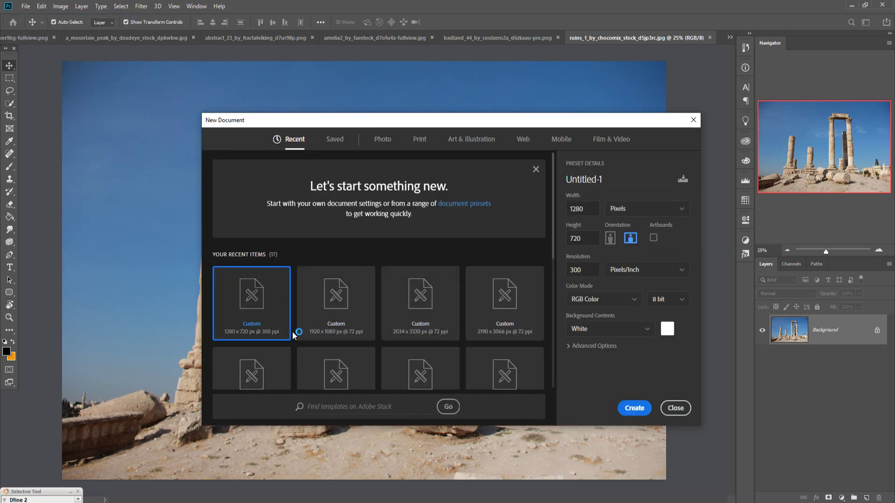
click(635, 409)
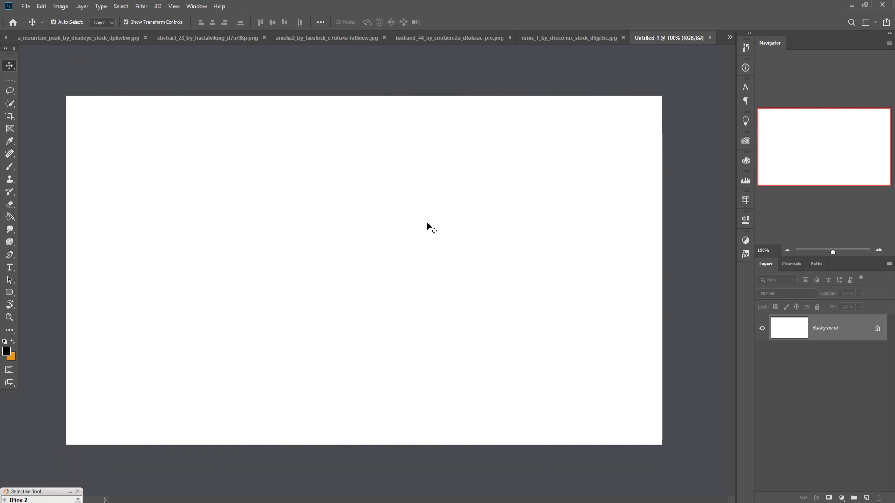
Step: Cycle through the open columns, dragon and storm-cloud images, ending on the rock cut-out
click(731, 37)
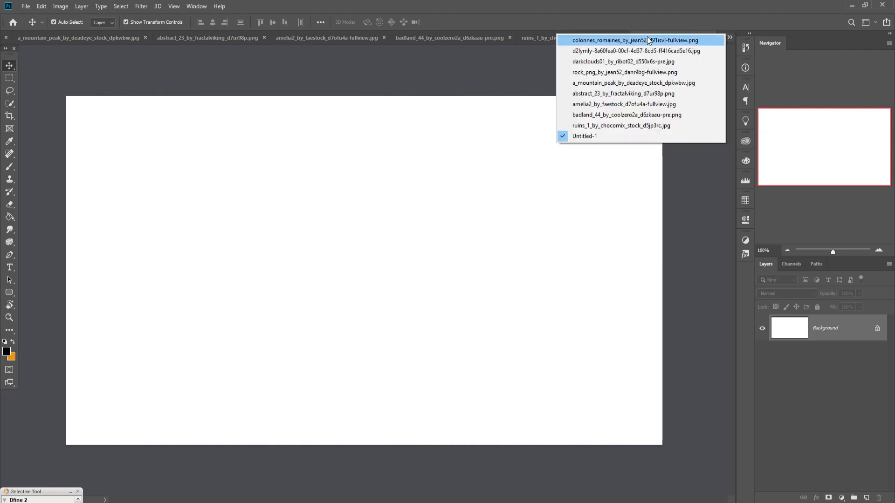
click(647, 36)
click(729, 36)
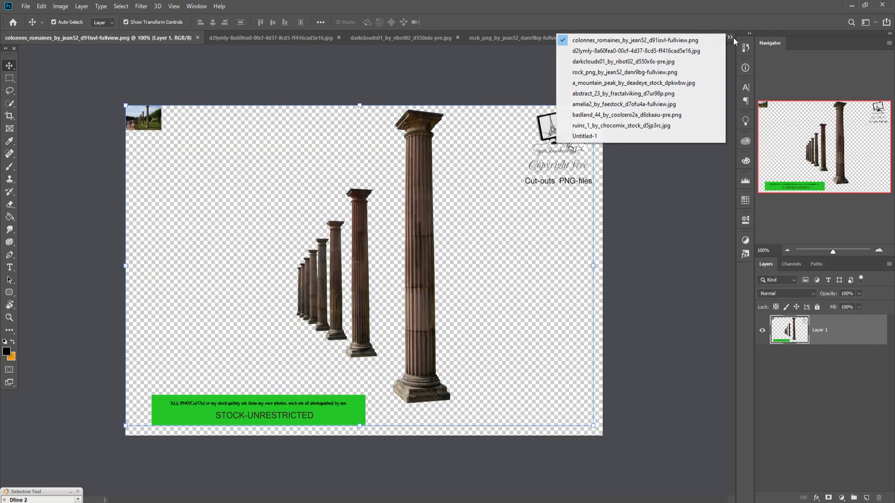
click(679, 48)
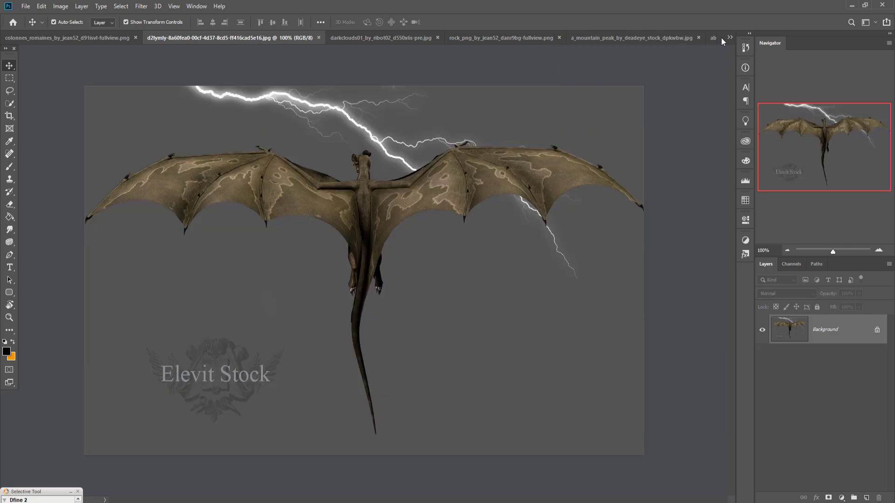
click(729, 37)
click(686, 59)
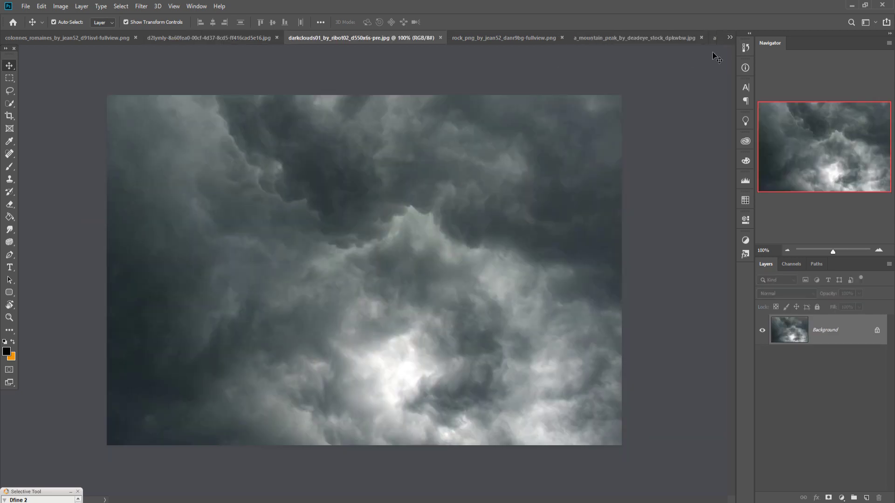
click(731, 38)
click(683, 73)
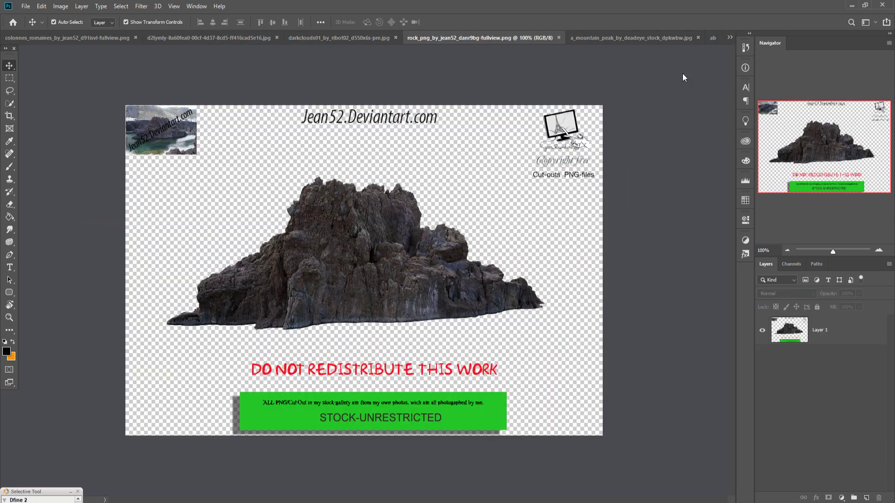
Step: Lasso the rock loosely and drag it onto the Untitled-1 canvas as a new layer
click(9, 91)
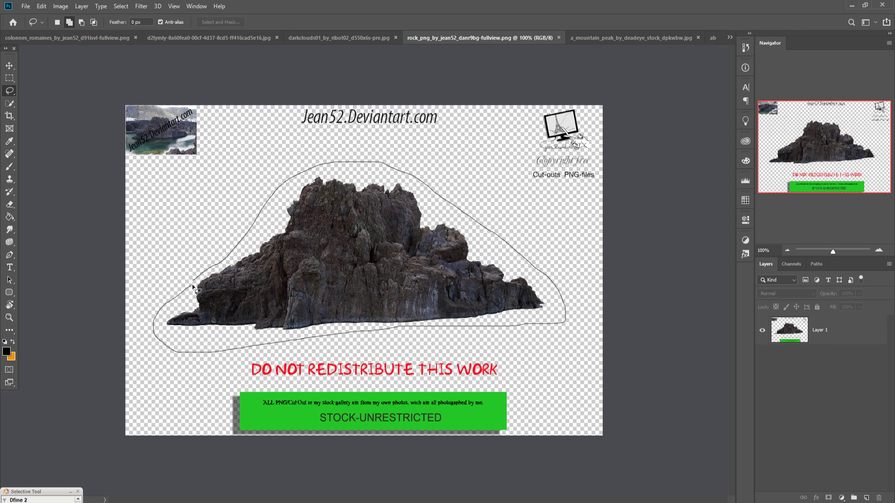
drag(225, 260, 224, 261)
key(v)
drag(480, 38, 479, 84)
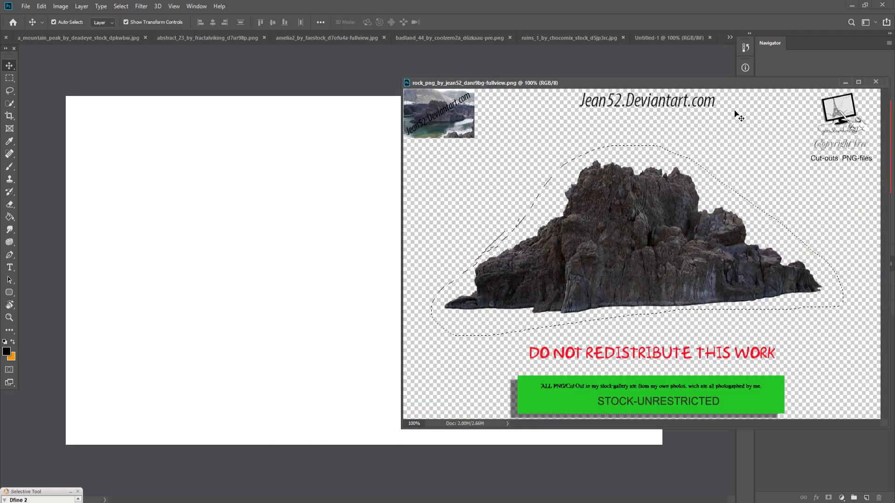
mouse_move(726, 85)
mouse_down()
mouse_move(527, 86)
mouse_move(728, 88)
mouse_up()
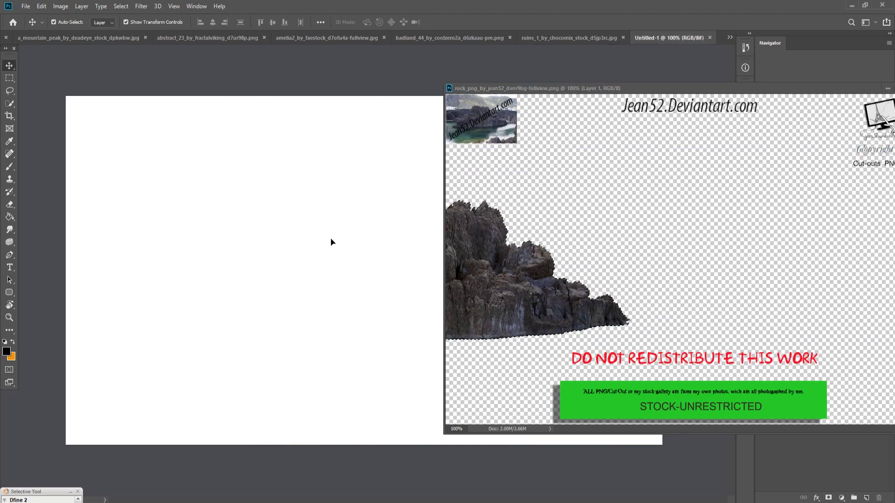
drag(685, 225, 332, 242)
Step: Place the rock along the canvas bottom, rotated about 1.75° and scaled to about 91%
click(887, 89)
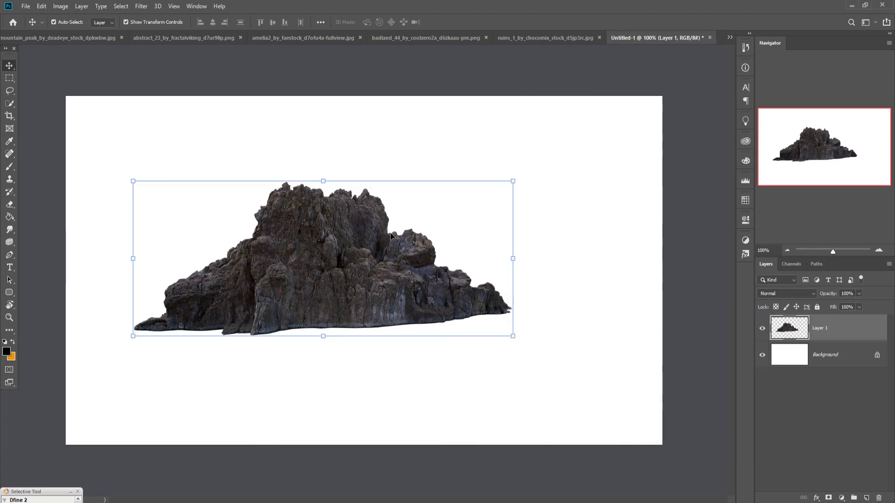
drag(389, 237, 430, 351)
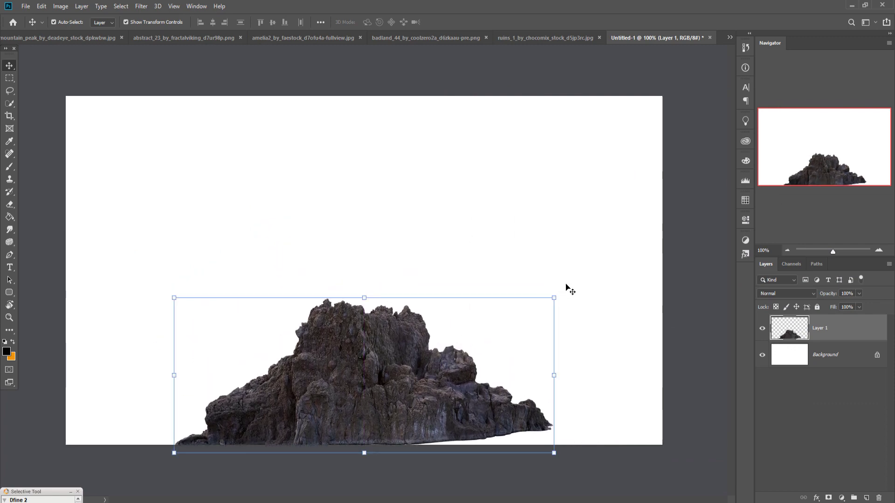
drag(565, 290, 567, 299)
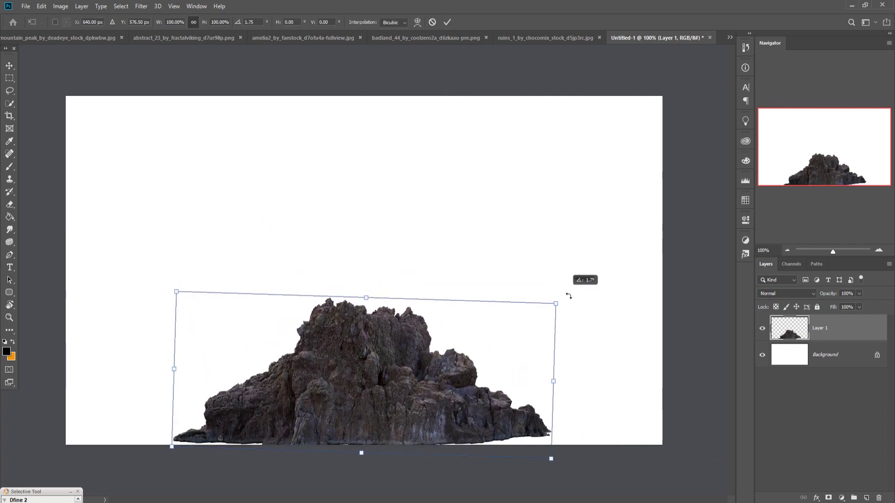
drag(561, 307, 596, 299)
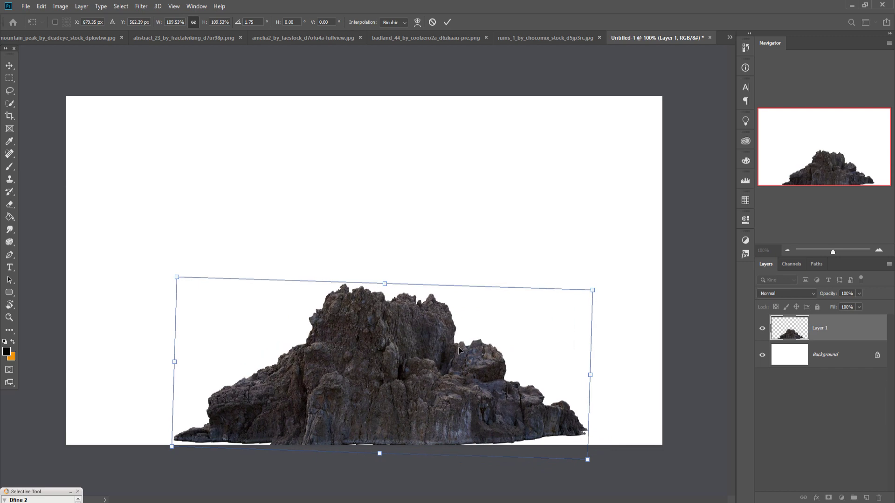
mouse_move(458, 347)
mouse_down()
mouse_move(438, 369)
mouse_move(445, 369)
mouse_up()
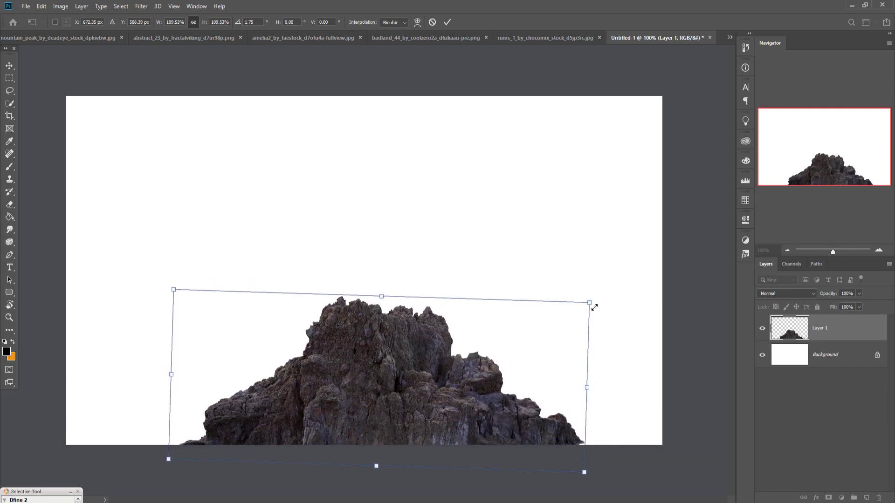
drag(593, 307, 545, 339)
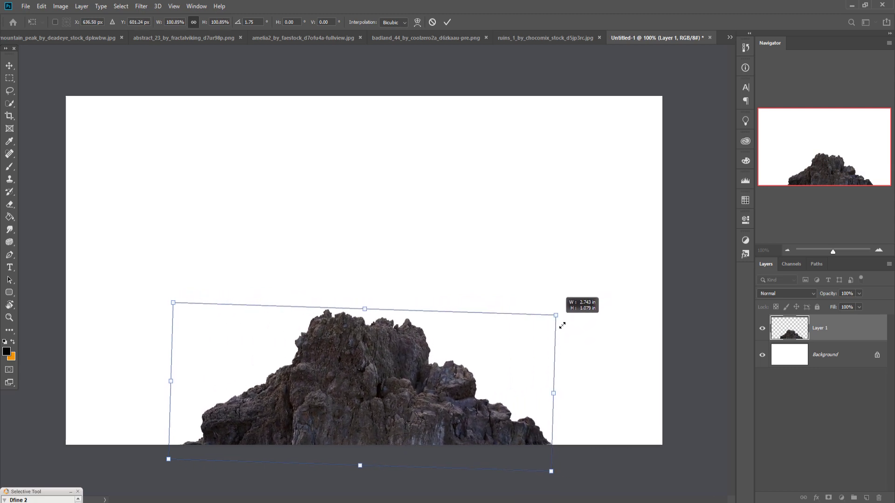
drag(545, 339, 525, 346)
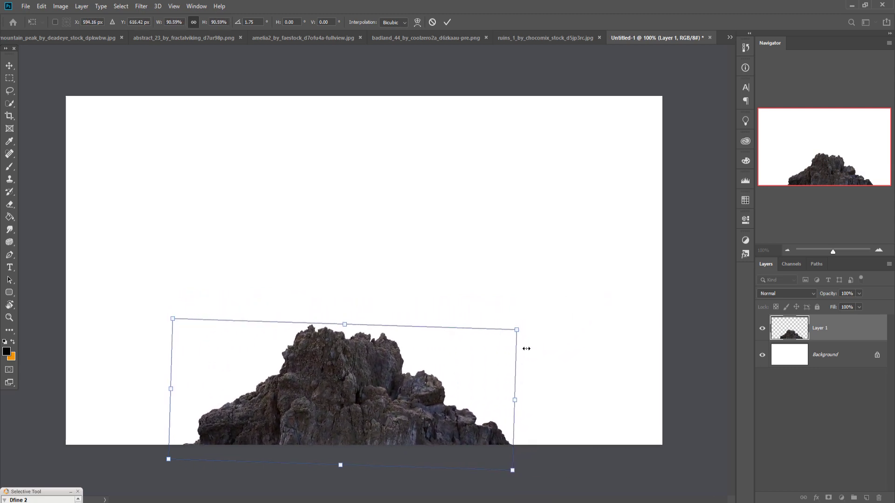
drag(348, 383, 373, 386)
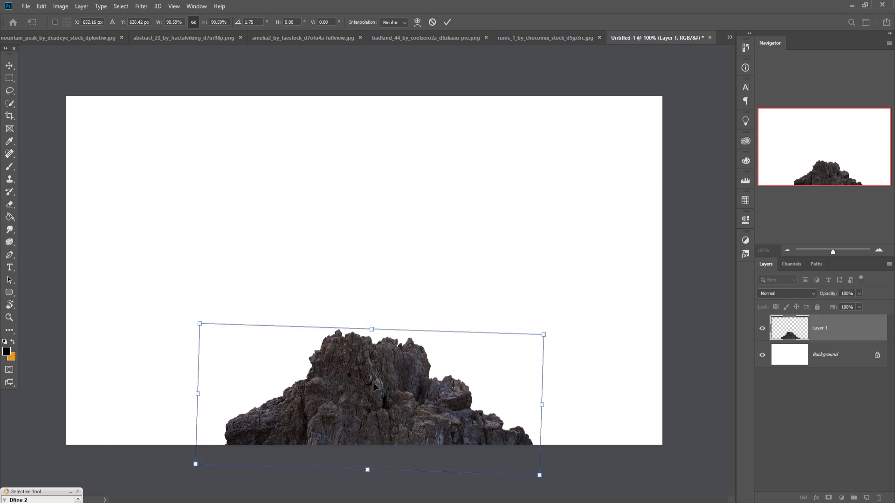
click(447, 20)
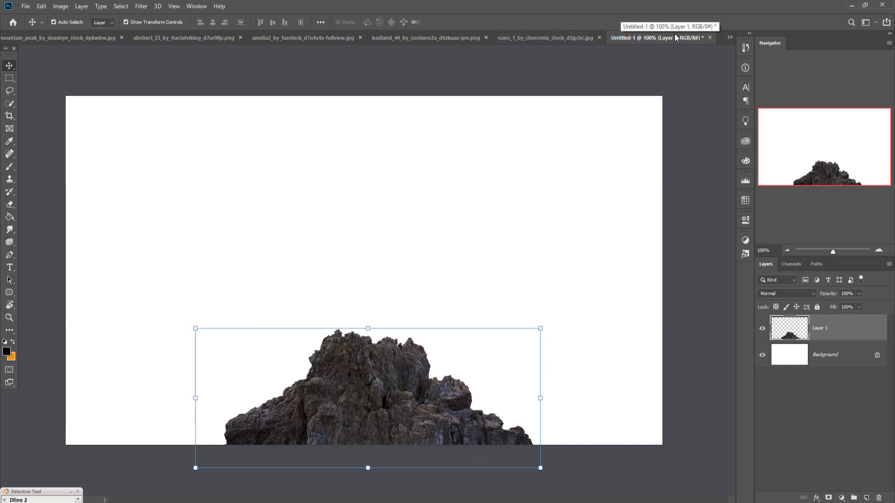
Step: Copy the darkclouds image into Untitled-1 as a new layer
click(730, 37)
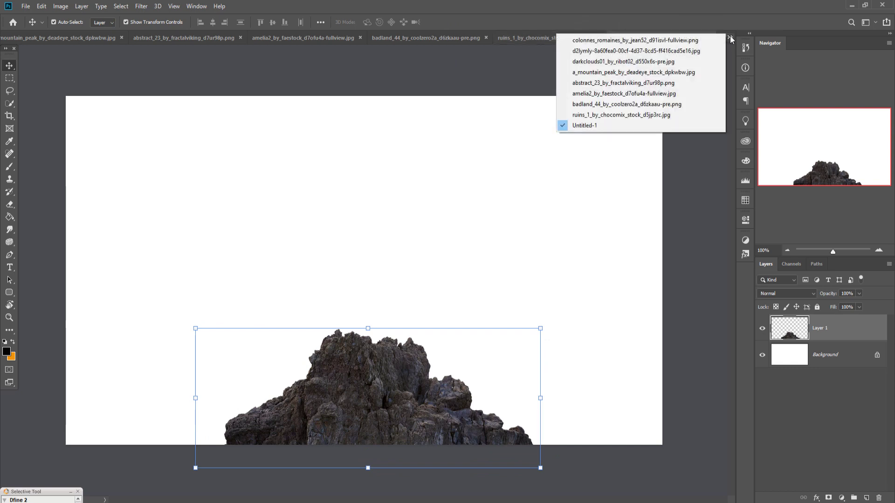
click(681, 49)
click(729, 37)
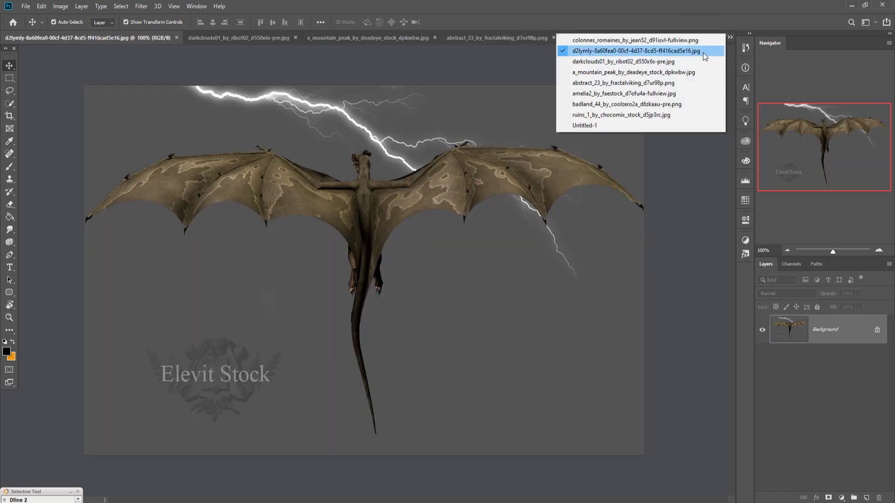
click(671, 62)
drag(264, 37, 456, 82)
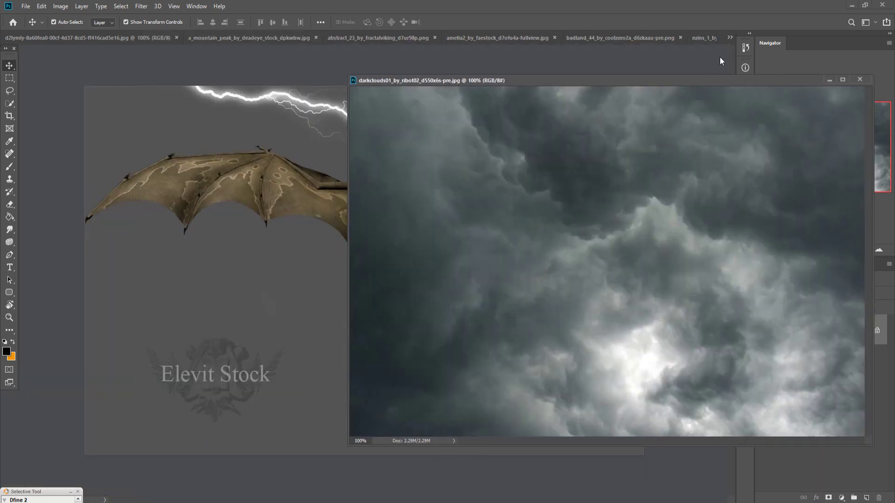
click(730, 37)
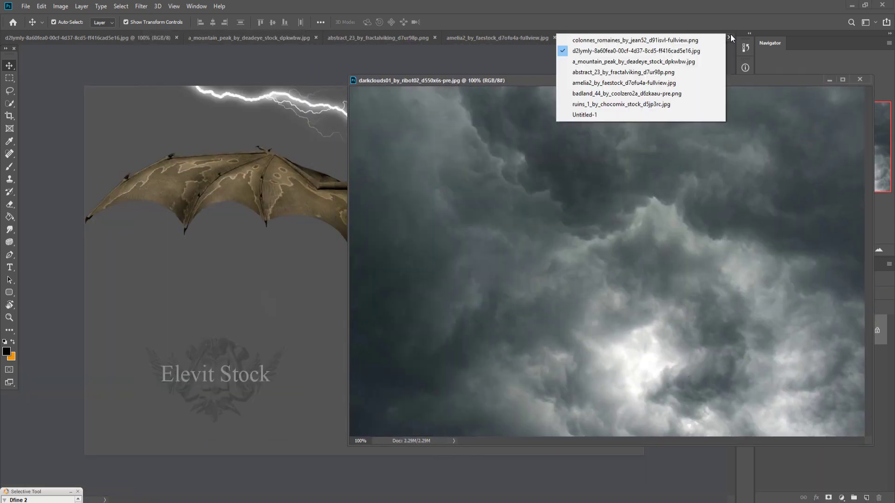
click(730, 37)
click(617, 116)
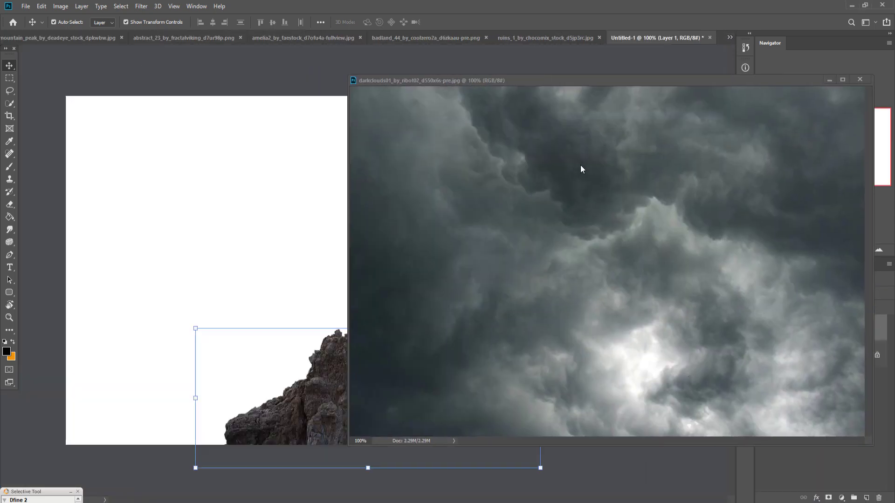
drag(411, 261, 336, 258)
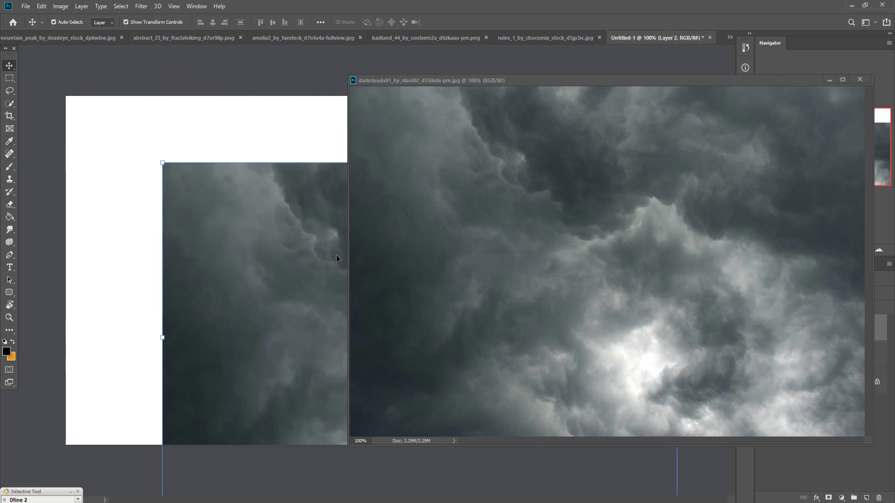
click(860, 80)
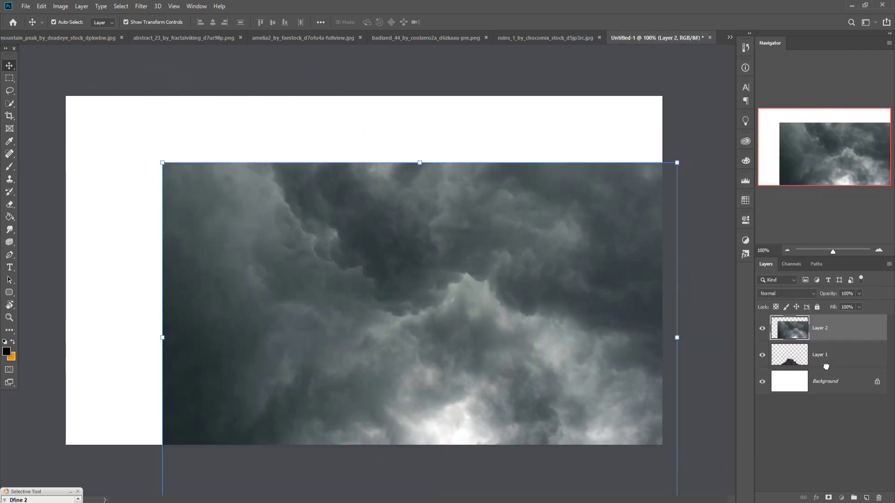
Step: Move the cloud layer below the rock and stretch it to fill the canvas
drag(825, 330, 825, 366)
drag(604, 269, 488, 202)
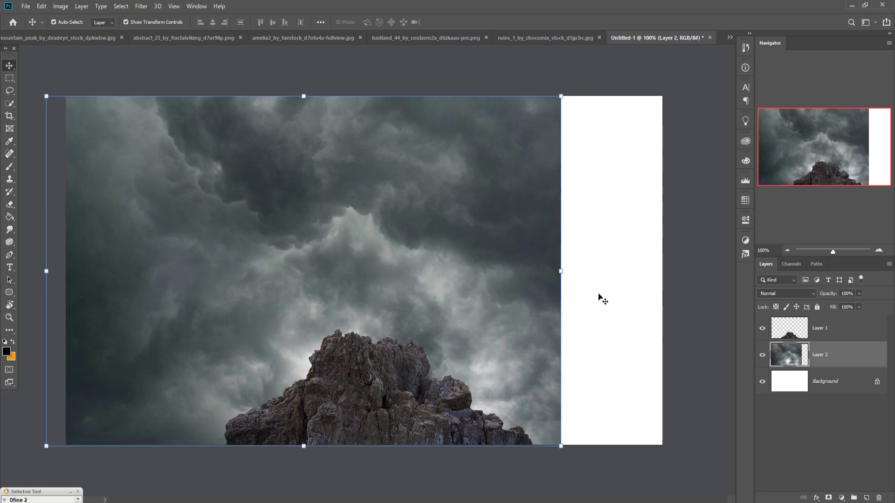
mouse_move(569, 271)
mouse_down()
mouse_move(662, 271)
mouse_move(643, 299)
mouse_move(641, 241)
mouse_up()
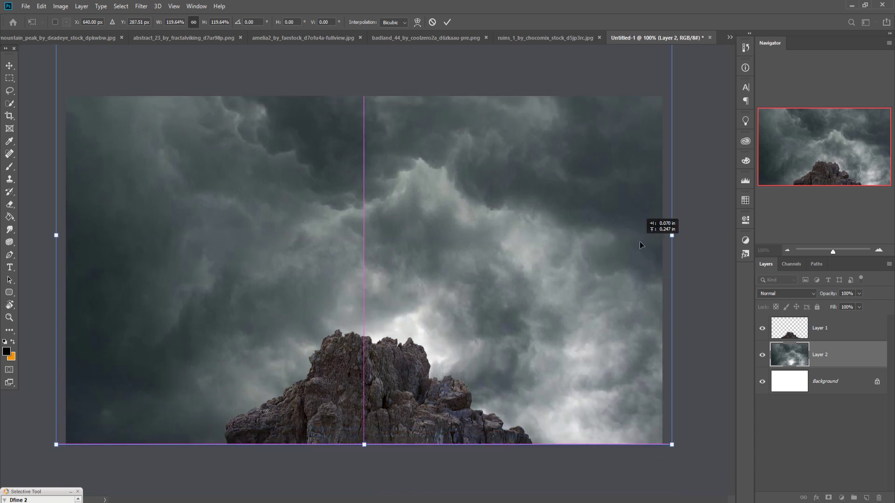
Step: Commit the enlarged clouds and switch to the dragon stock photo
click(447, 23)
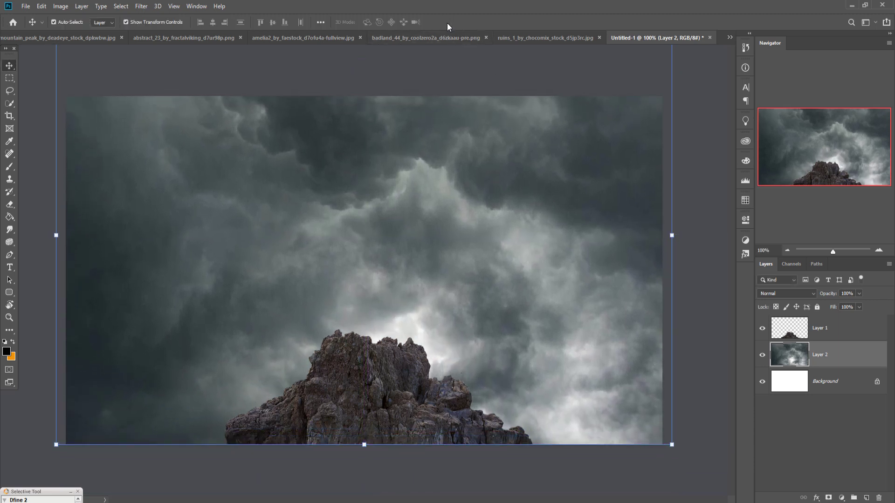
click(728, 38)
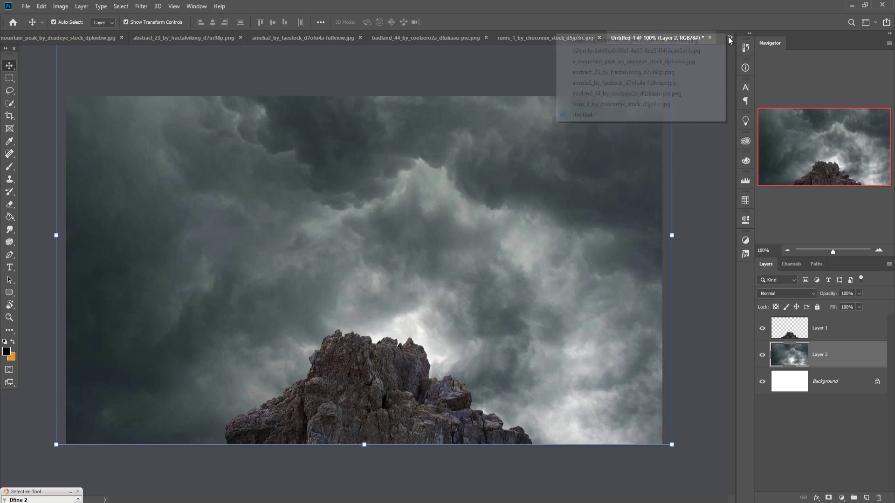
click(659, 42)
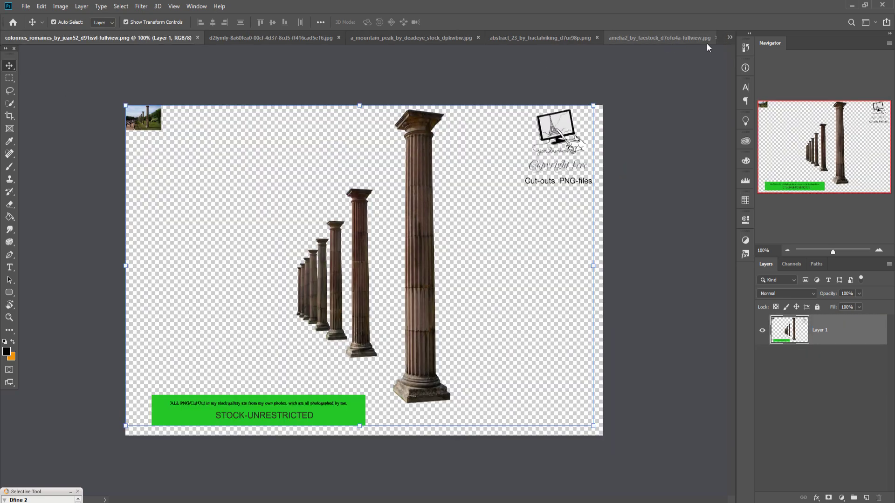
click(729, 37)
click(674, 50)
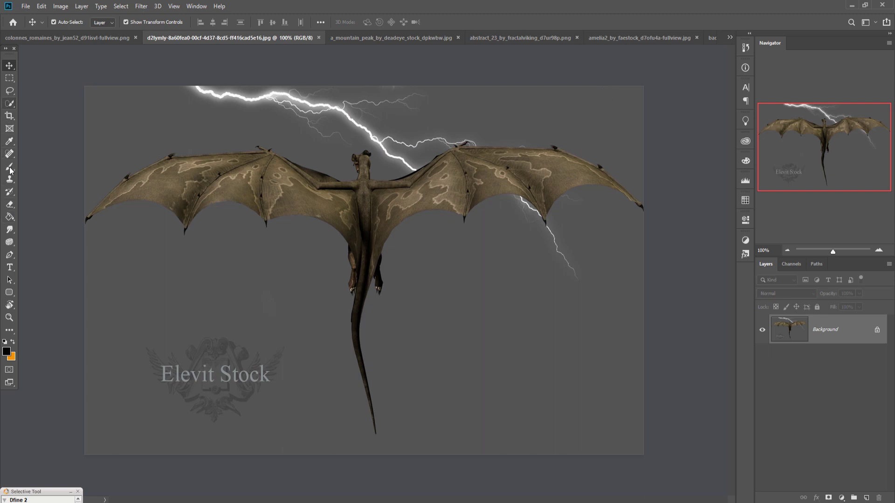
Step: Start a Pen path at the dragon's tail tip and trace up the tail, leg and left wing
click(9, 257)
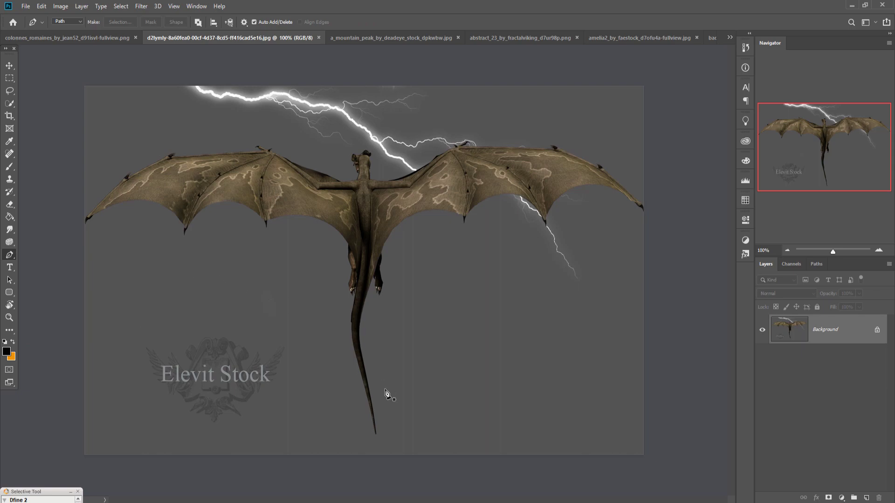
scroll(385, 385, up, 2)
scroll(386, 385, up, 2)
scroll(387, 385, up, 1)
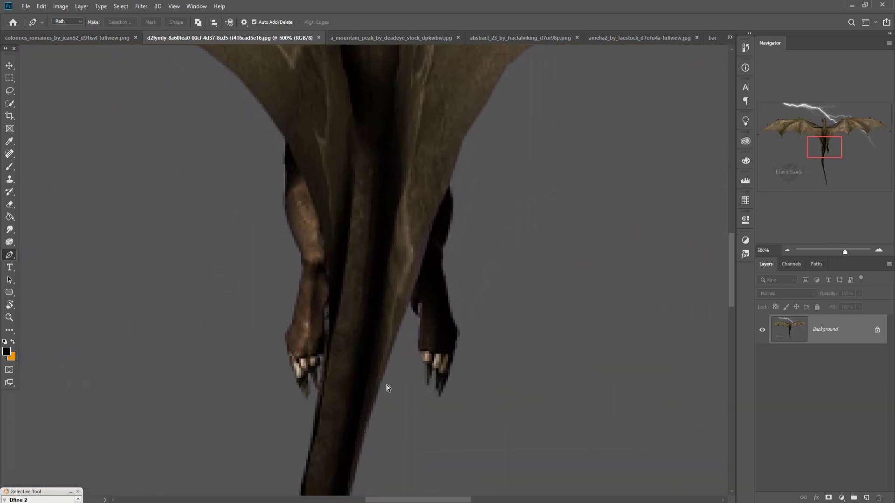
scroll(386, 385, down, 2)
drag(354, 419, 459, 278)
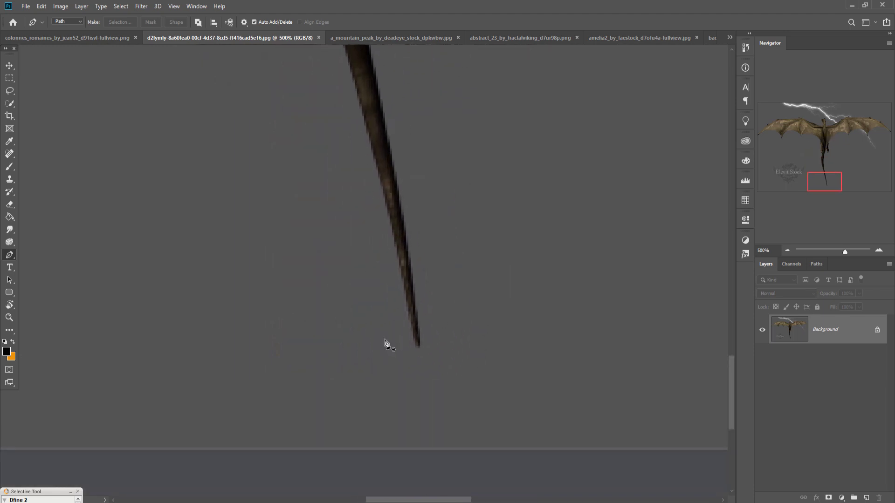
click(419, 347)
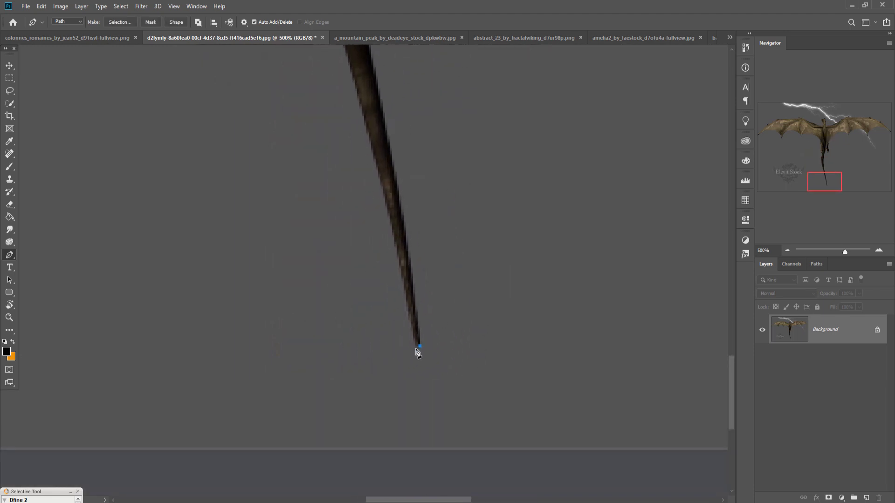
scroll(358, 88, up, 5)
click(360, 174)
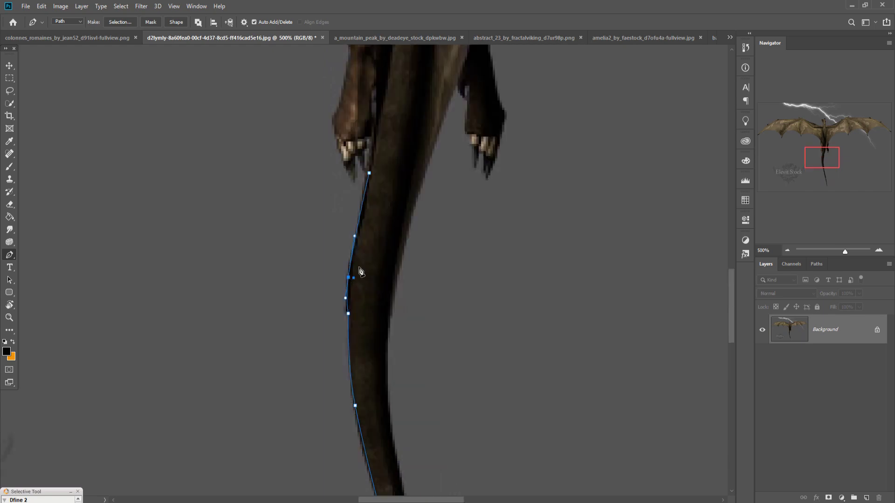
scroll(360, 173, up, 5)
click(394, 265)
click(243, 141)
scroll(326, 214, left, 5)
drag(430, 142, 489, 142)
click(309, 165)
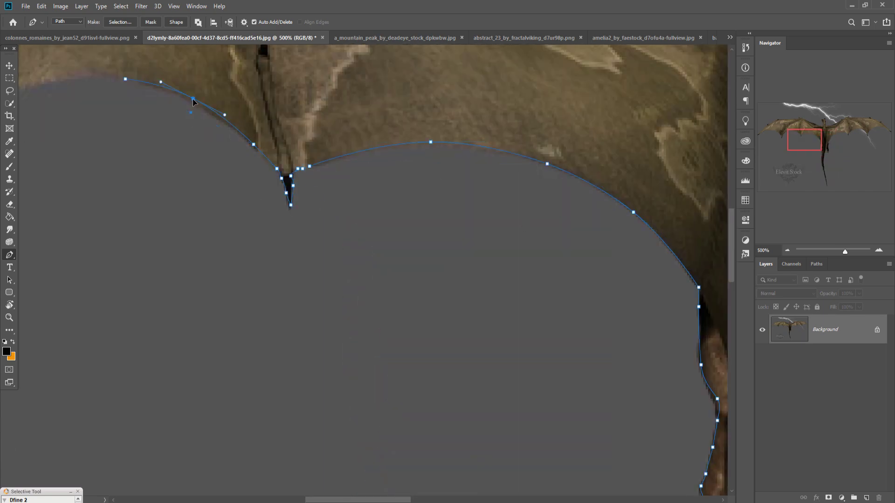
scroll(193, 101, left, 5)
click(326, 350)
scroll(327, 350, left, 5)
scroll(279, 233, up, 5)
click(310, 154)
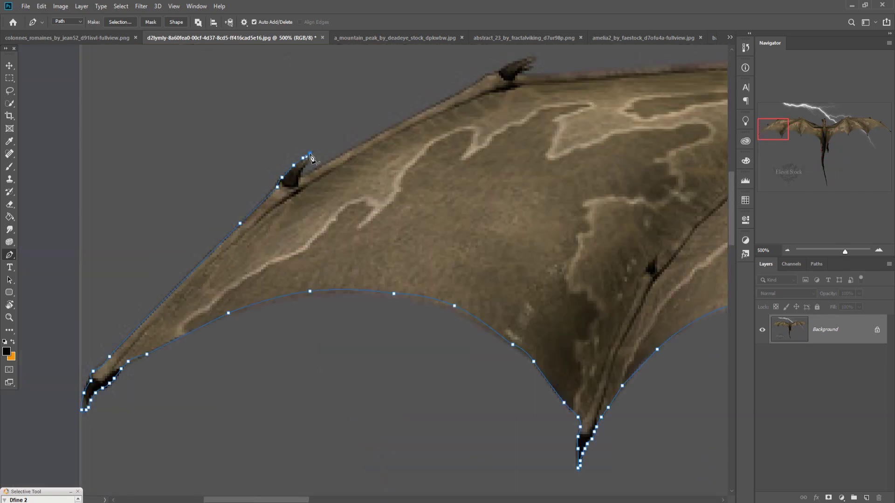
scroll(533, 73, right, 5)
scroll(533, 72, right, 5)
click(491, 238)
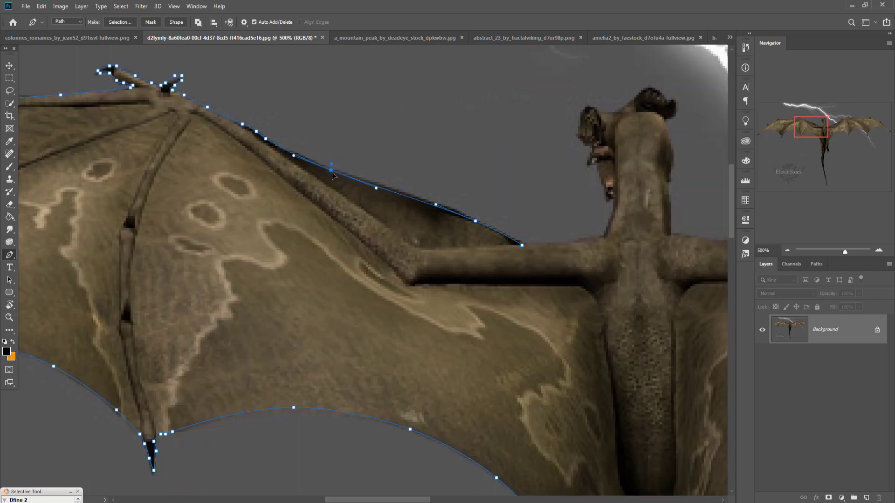
scroll(490, 238, right, 3)
click(399, 173)
Step: Continue the path around the neck, horns, head, right wing and leg, closing it at the tail
click(388, 156)
click(376, 132)
click(381, 104)
click(414, 105)
click(442, 81)
click(471, 95)
scroll(480, 234, right, 5)
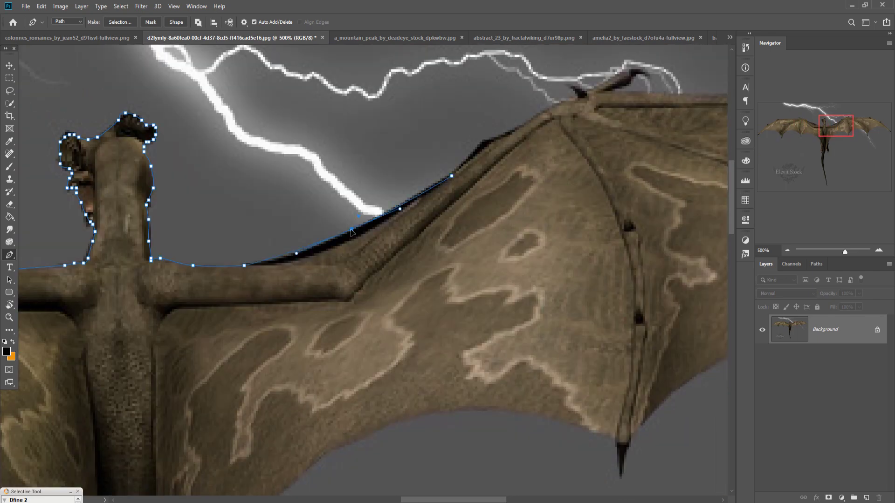
scroll(466, 186, right, 5)
click(475, 161)
scroll(466, 159, right, 3)
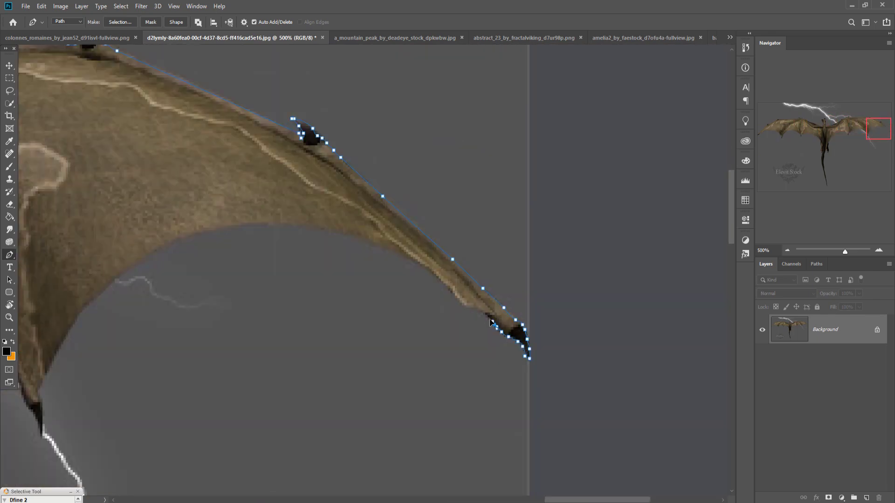
click(60, 330)
scroll(279, 210, left, 5)
click(326, 252)
scroll(327, 187, left, 5)
scroll(373, 186, left, 3)
click(383, 232)
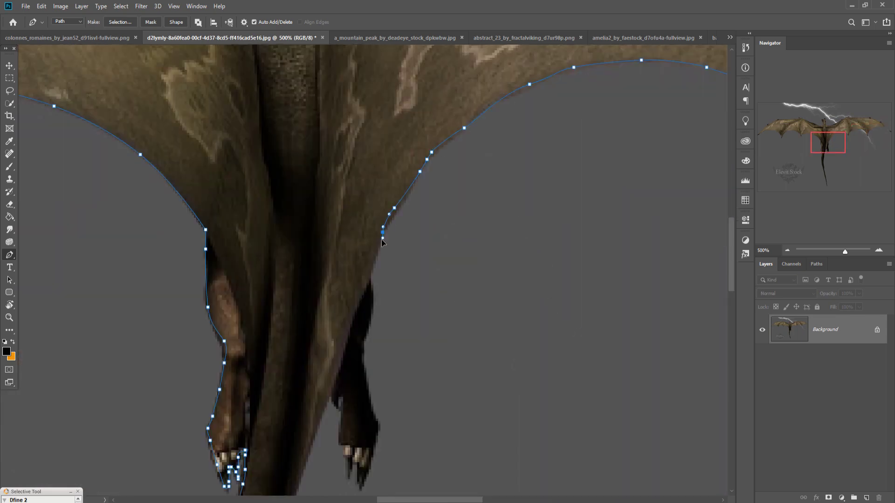
click(370, 354)
click(364, 466)
scroll(373, 279, down, 5)
click(377, 350)
scroll(382, 327, down, 5)
click(391, 371)
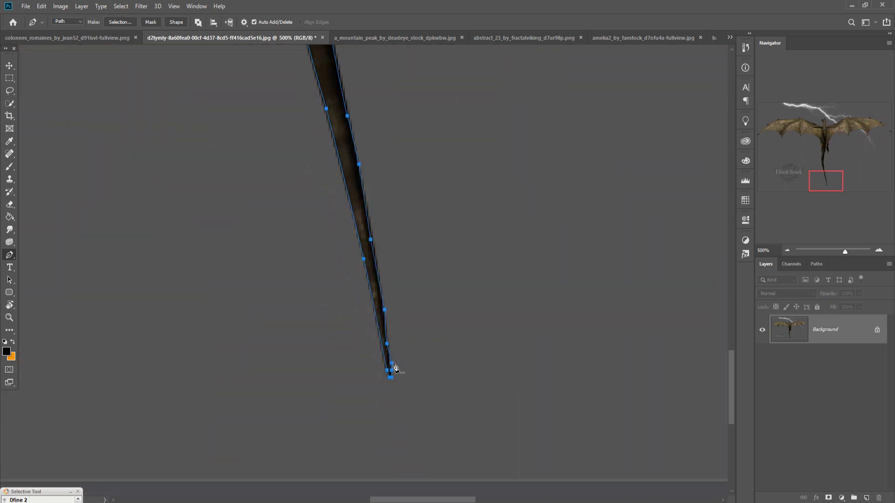
Step: Convert the finished dragon path into an active selection
key(ctrl+0)
right_click(359, 213)
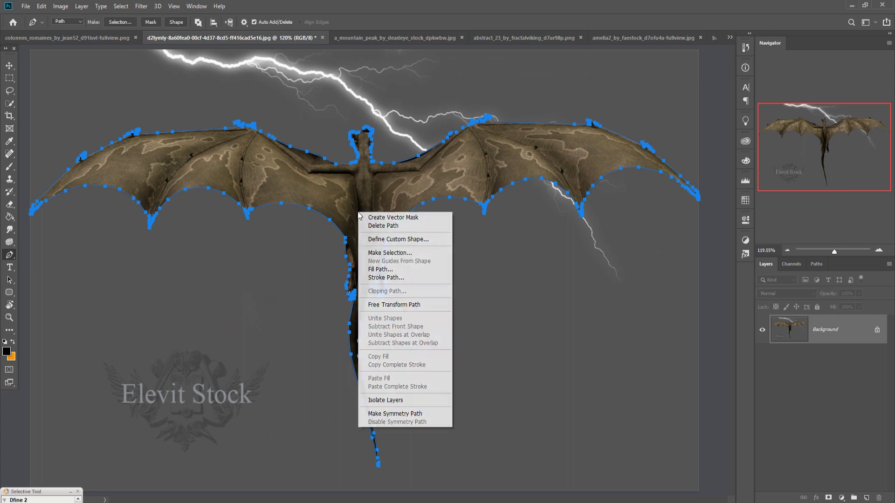
click(390, 253)
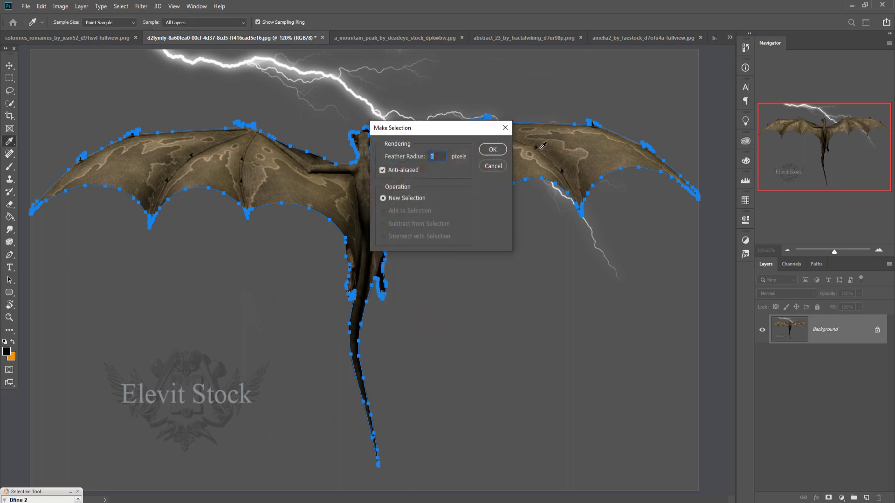
click(492, 150)
Step: Drag the selected dragon into the composite, shrink it and place it high above the rock
key(v)
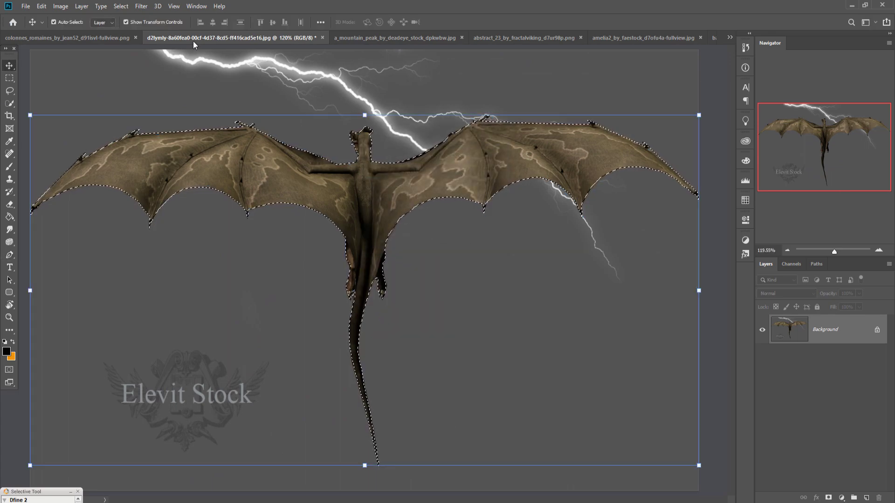
mouse_move(193, 41)
mouse_down()
mouse_move(201, 63)
mouse_move(520, 106)
mouse_up()
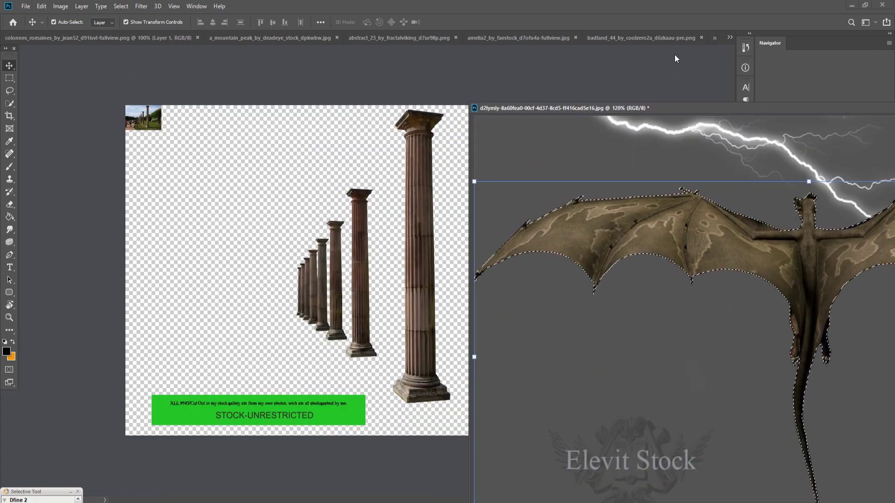
click(729, 37)
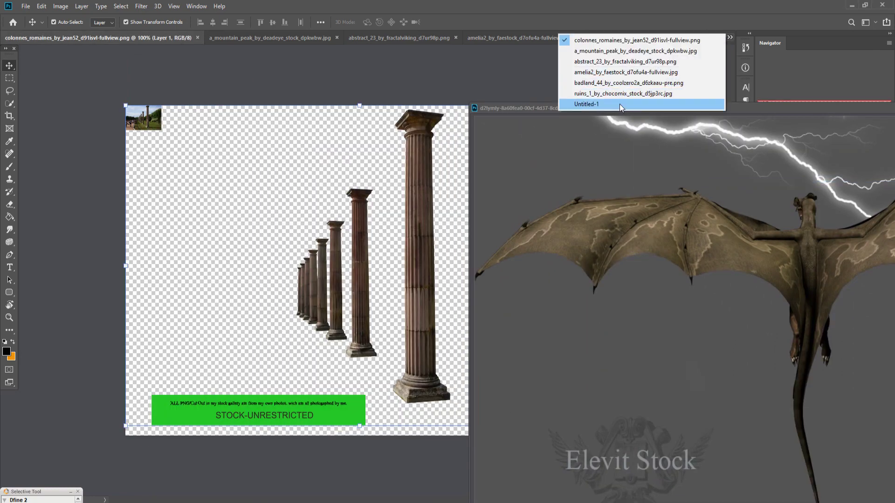
click(620, 105)
drag(774, 261, 401, 189)
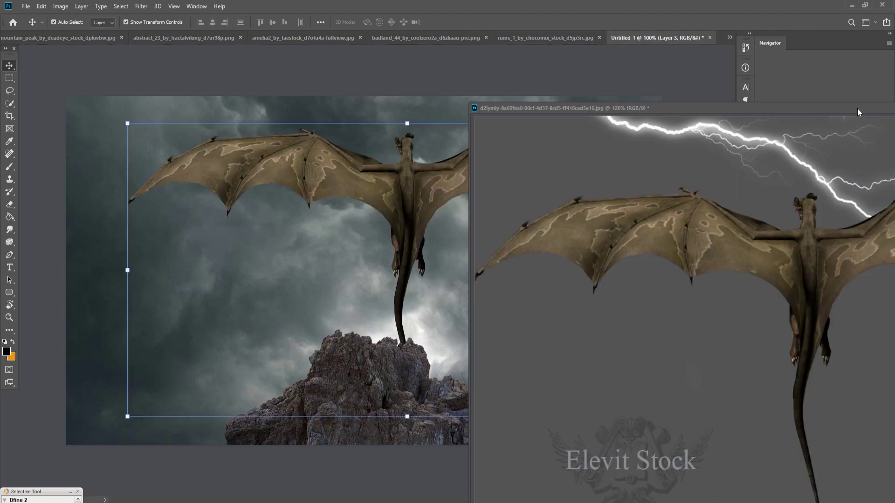
drag(857, 108, 762, 169)
click(731, 163)
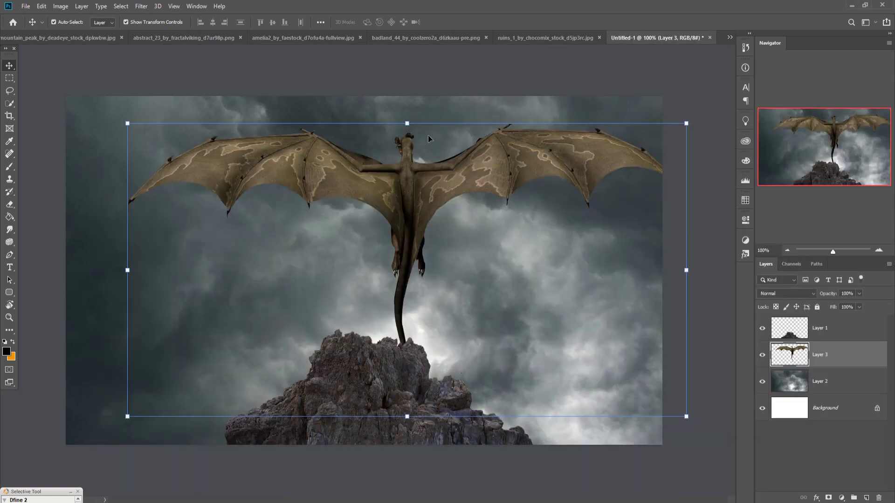
mouse_move(407, 124)
mouse_down()
mouse_move(407, 259)
mouse_move(374, 133)
mouse_up()
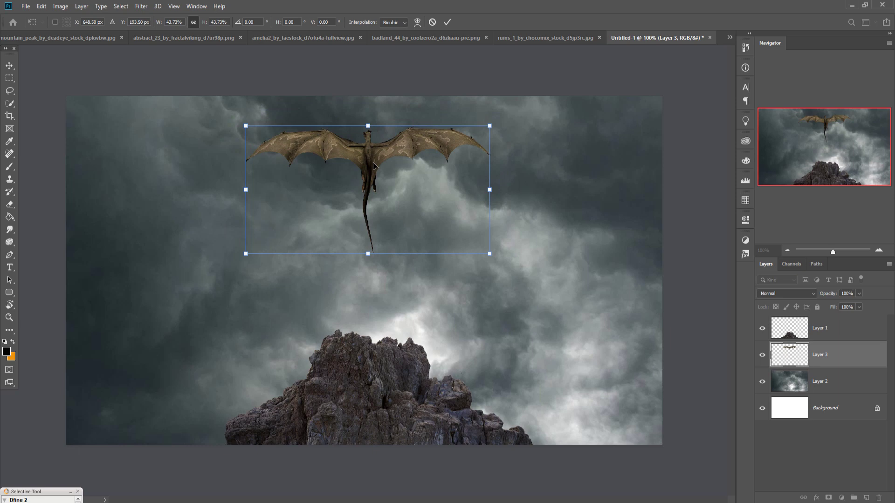
click(447, 22)
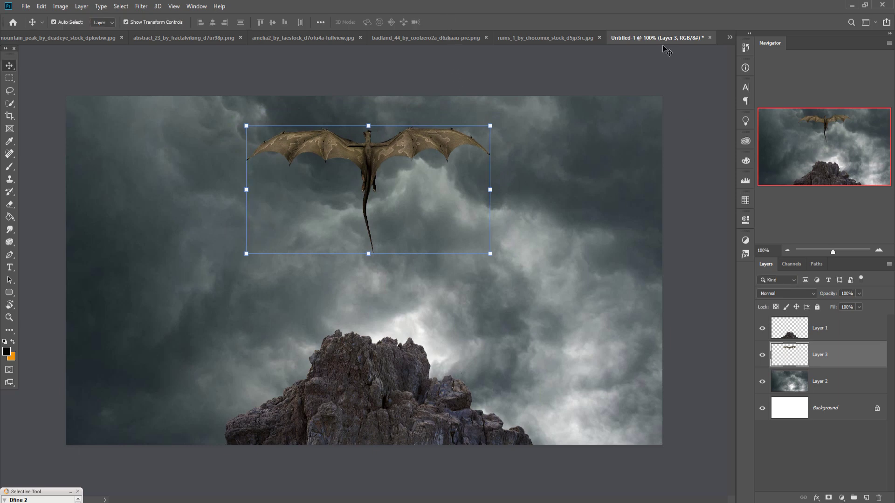
Step: Quick-select the whole woman in the amelia2 photo, boots included, using a smaller brush
click(729, 37)
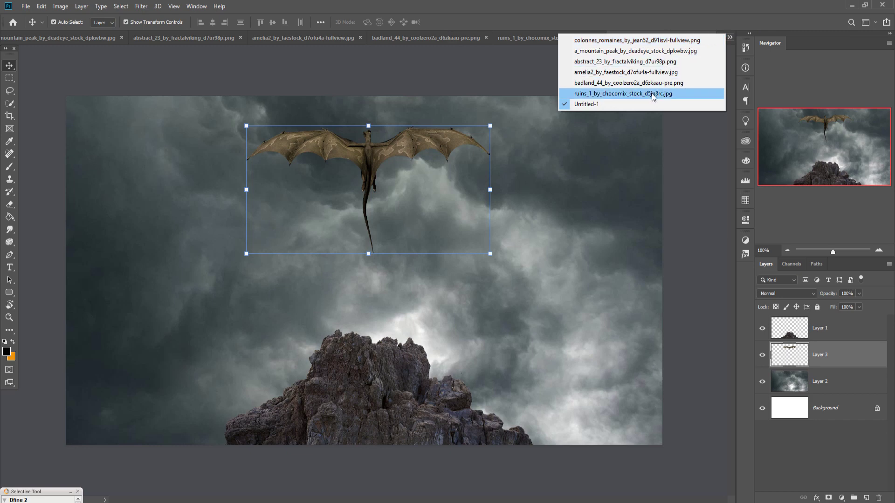
click(653, 72)
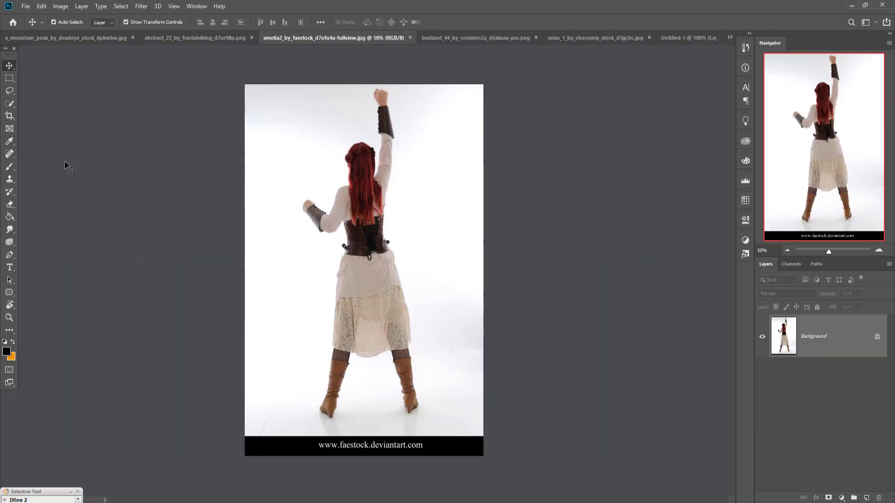
click(9, 103)
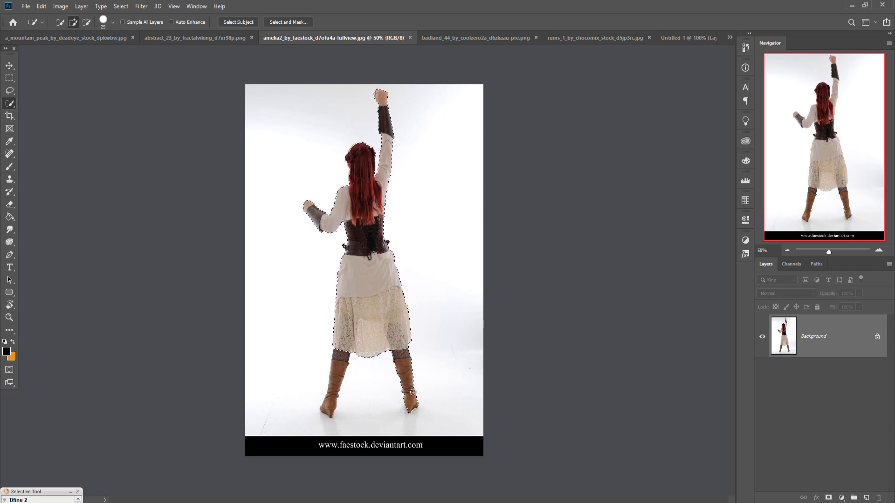
drag(345, 351, 338, 372)
key(bracketleft)
key(bracketleft)
key(bracketleft)
Step: Drag the selected woman into the composite as a new layer
key(v)
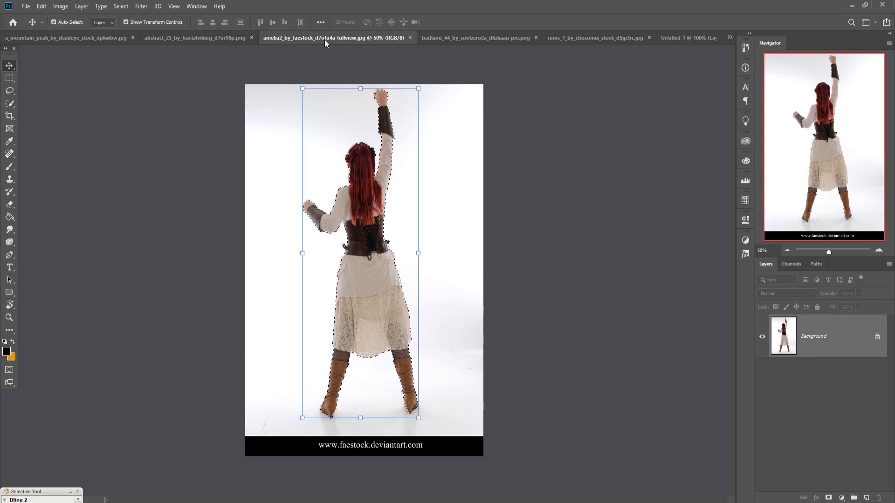
drag(324, 39, 325, 68)
drag(527, 109, 536, 110)
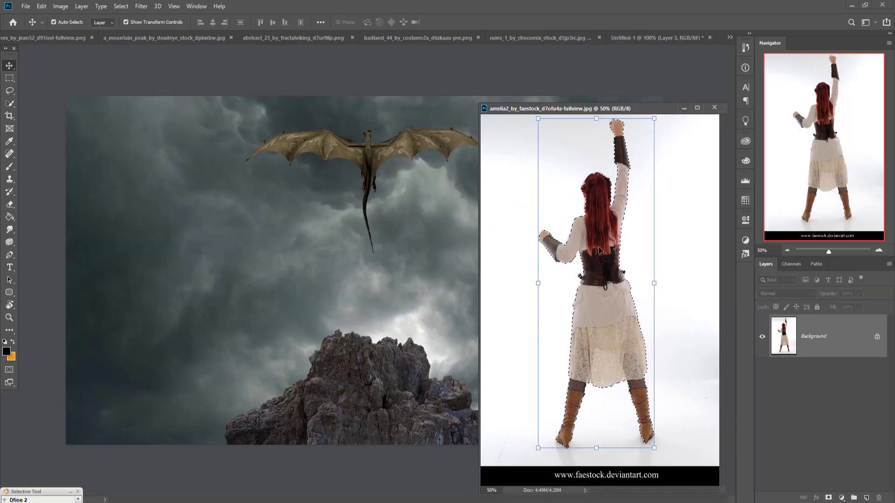
drag(602, 243, 412, 245)
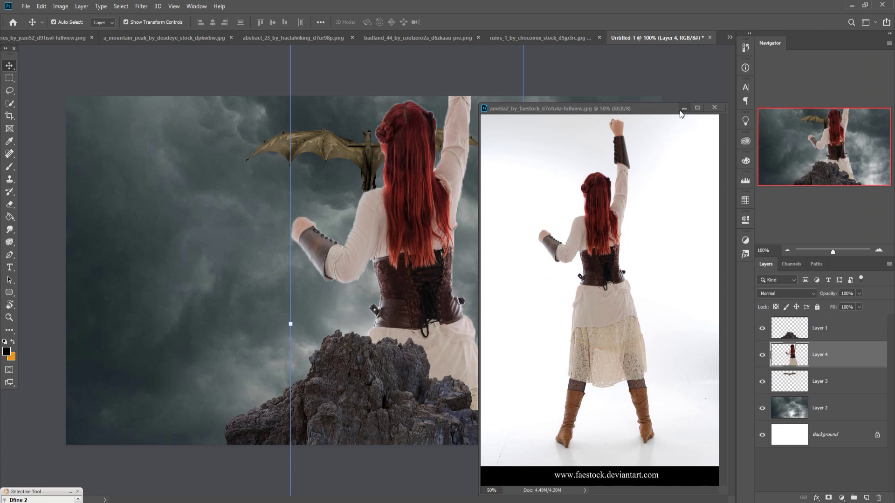
click(681, 109)
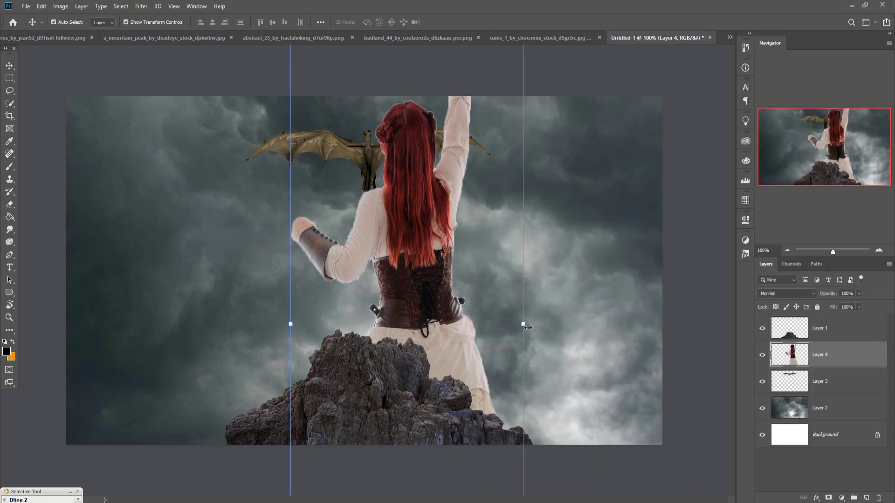
Step: Shrink the woman to a small figure standing on the rock summit
drag(523, 324, 329, 393)
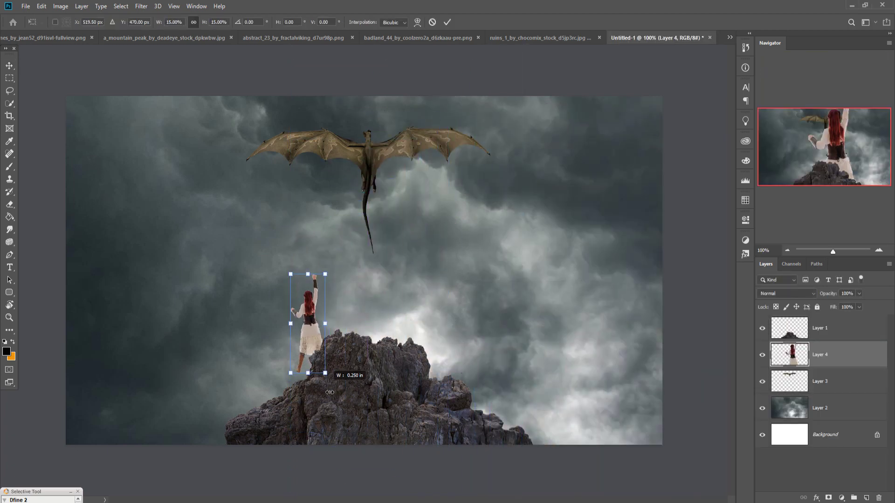
drag(307, 334, 374, 310)
mouse_move(393, 251)
mouse_down()
mouse_move(371, 297)
mouse_move(376, 314)
mouse_up()
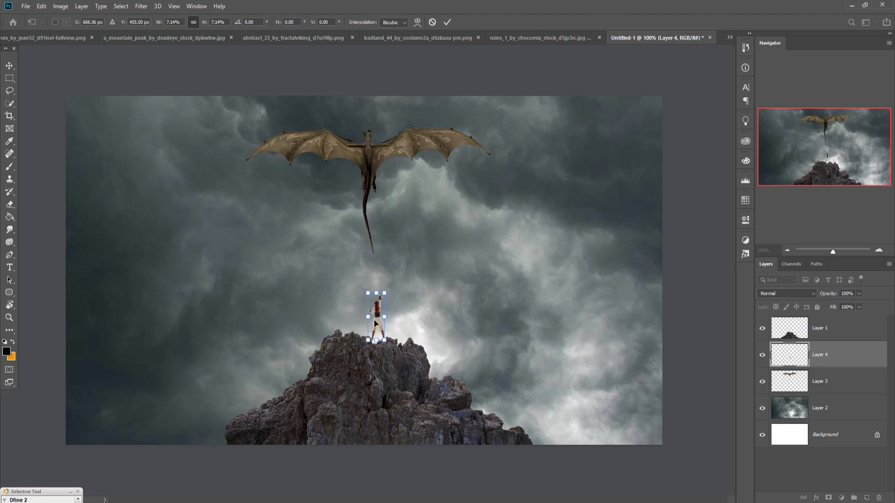
drag(380, 331, 376, 331)
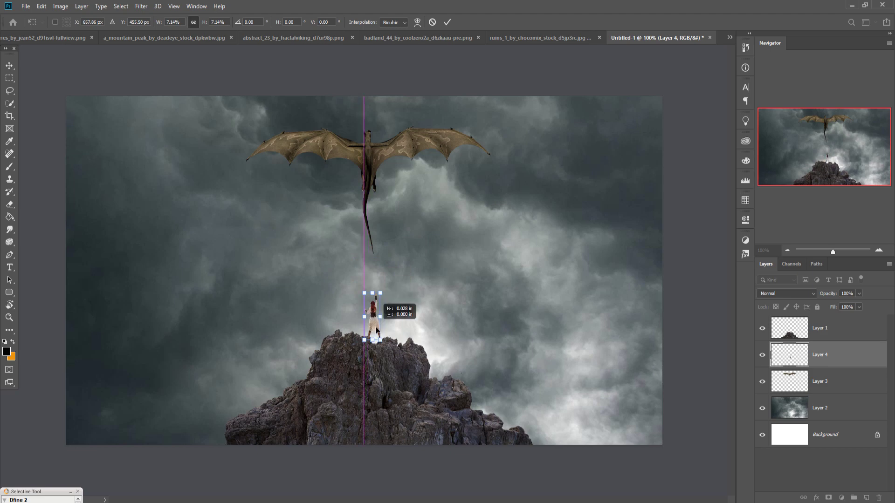
click(447, 22)
Step: Nudge the woman slightly down and enlarge her a little on the summit
click(797, 334)
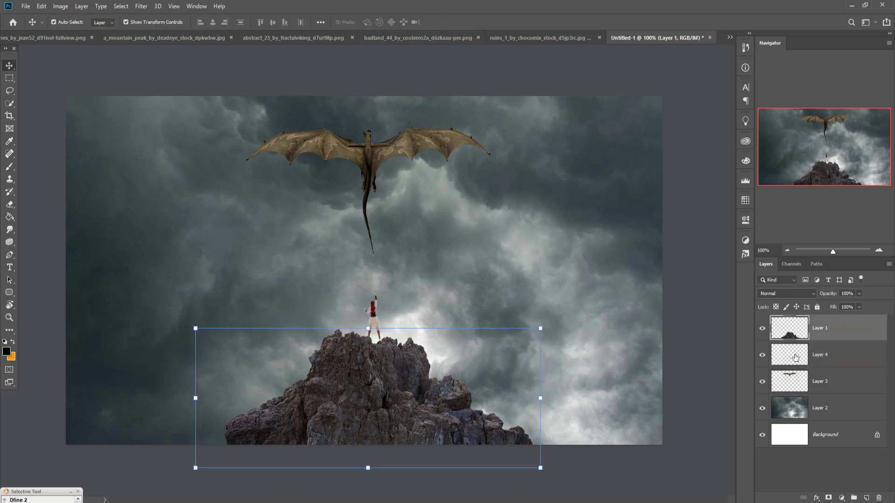
click(796, 355)
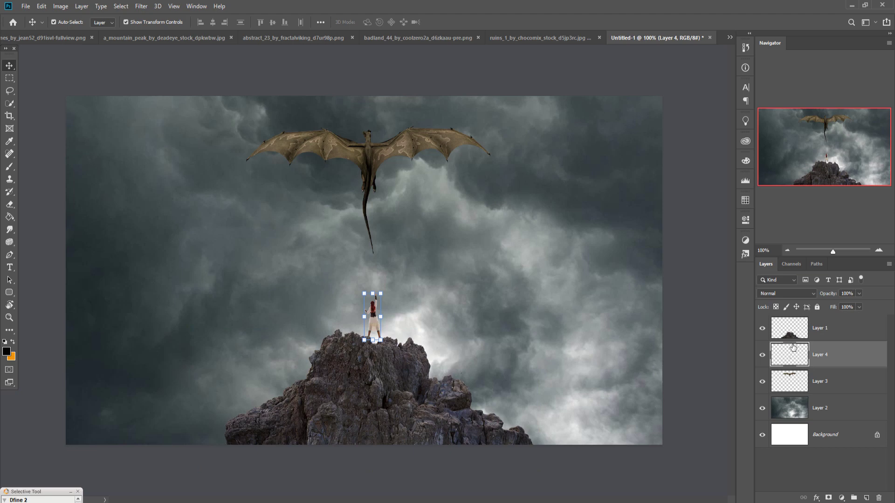
key(Down)
drag(386, 297, 386, 297)
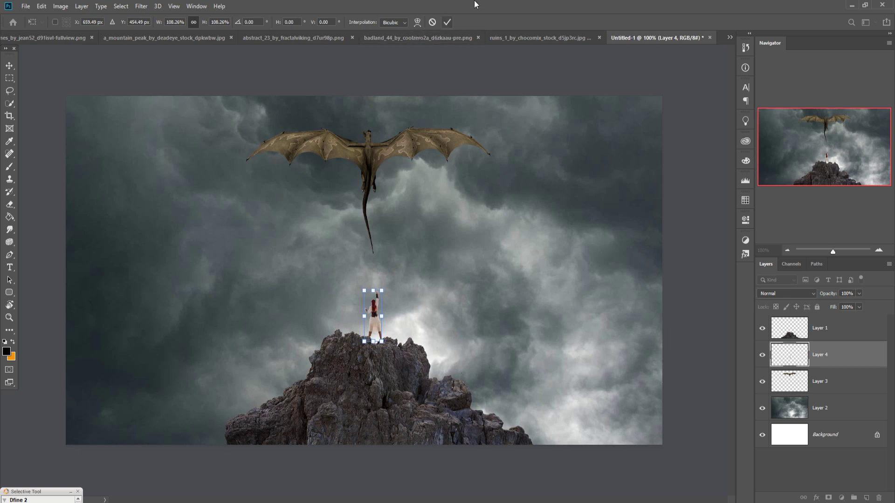
click(446, 22)
click(810, 332)
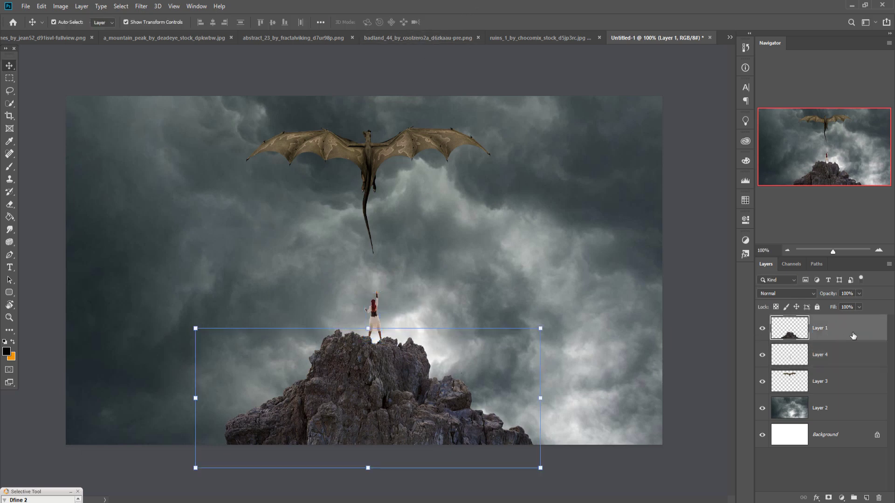
click(797, 354)
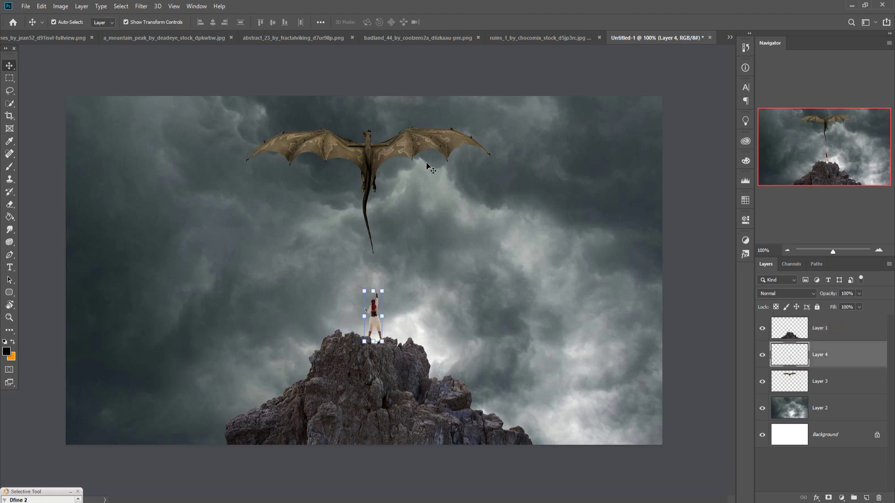
Step: Lower the woman's Exposure in the Camera Raw Filter to darken her
click(138, 6)
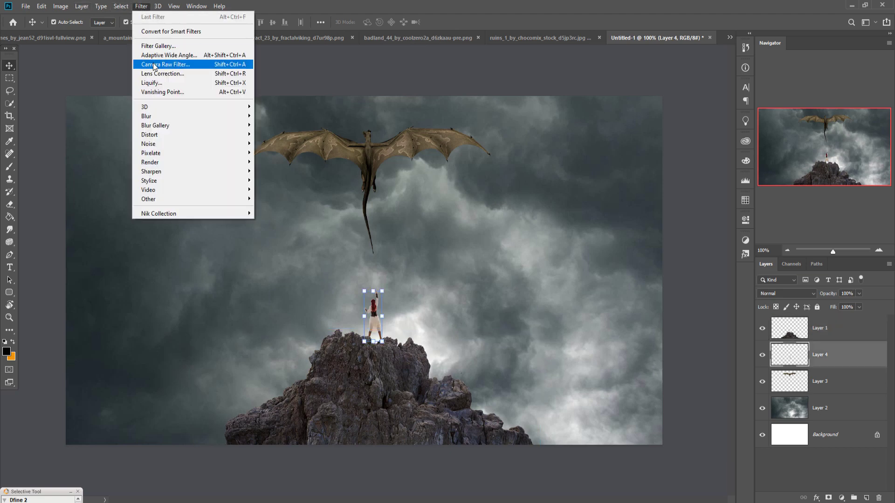
click(182, 64)
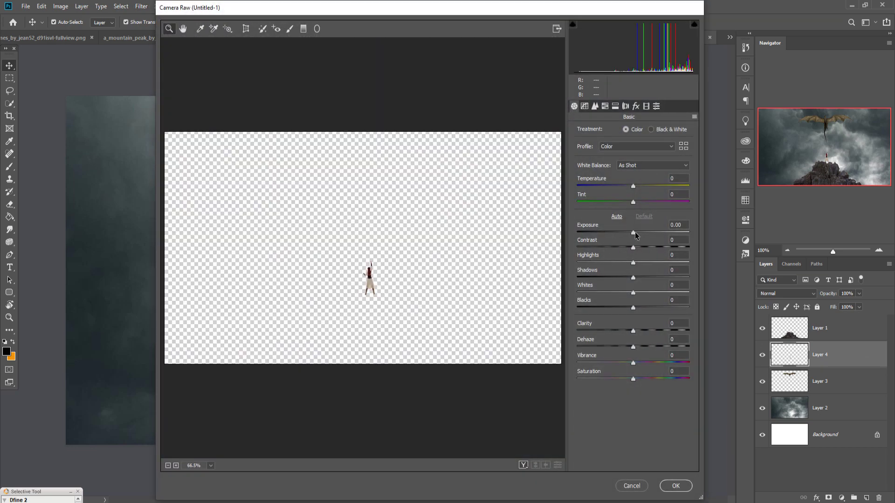
drag(634, 232, 612, 235)
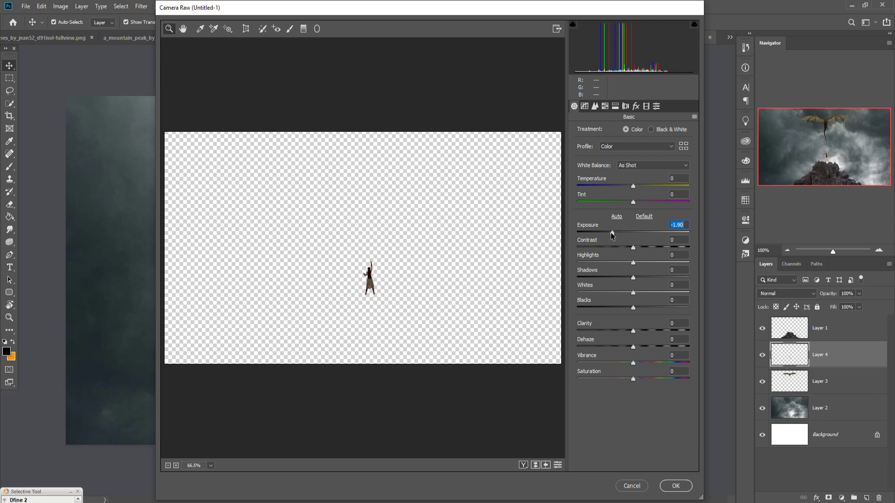
click(678, 485)
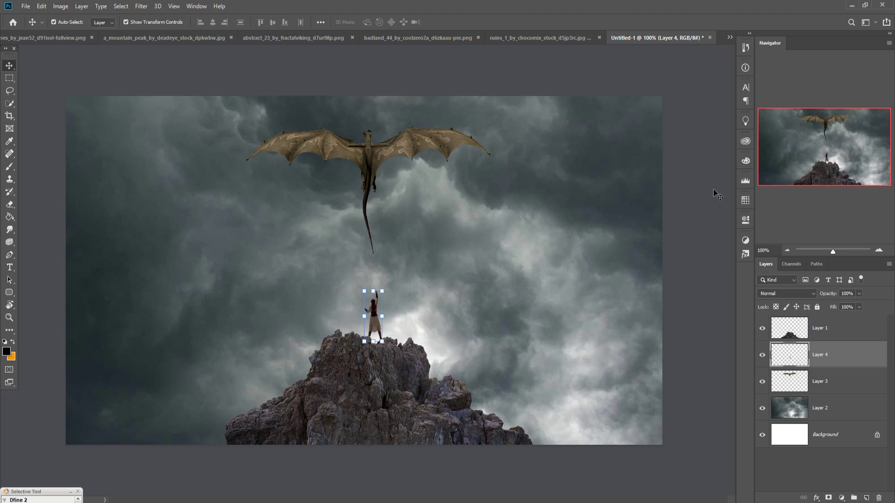
Step: Quick-select the left stone column in the ruins photo
click(541, 37)
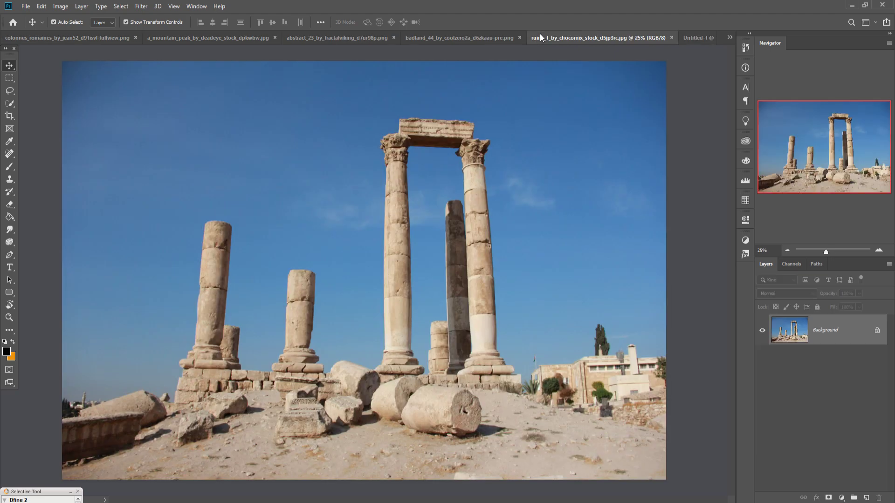
click(10, 103)
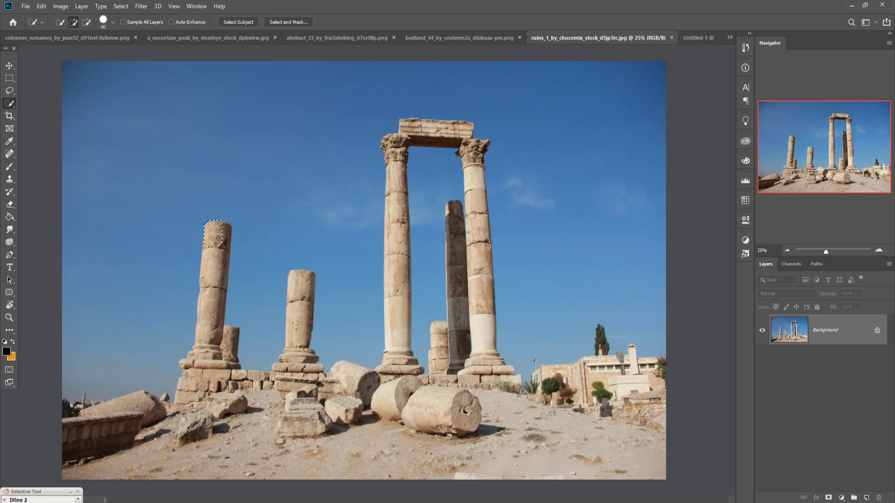
drag(218, 249, 231, 231)
mouse_move(211, 342)
mouse_down()
mouse_move(204, 384)
mouse_move(226, 373)
mouse_up()
Step: Drag the column into Untitled-1, shrink it, and place it on the rock beside the woman
click(8, 69)
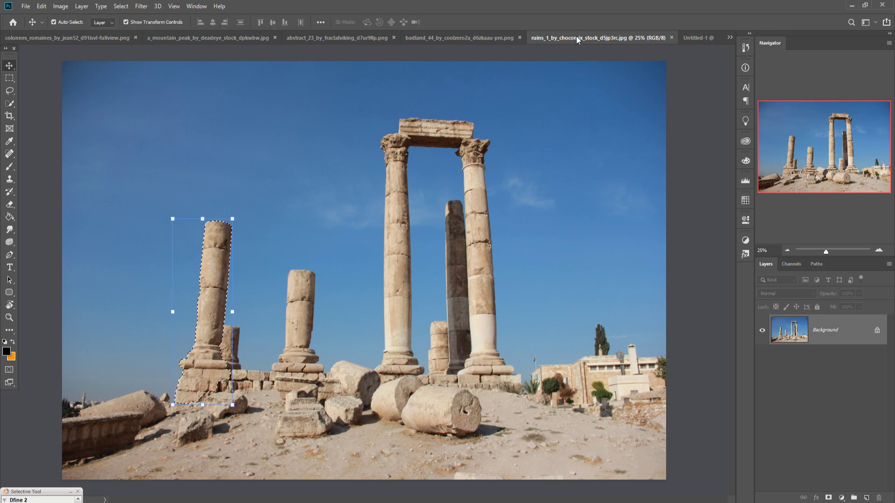
drag(576, 35, 576, 59)
drag(671, 298, 393, 264)
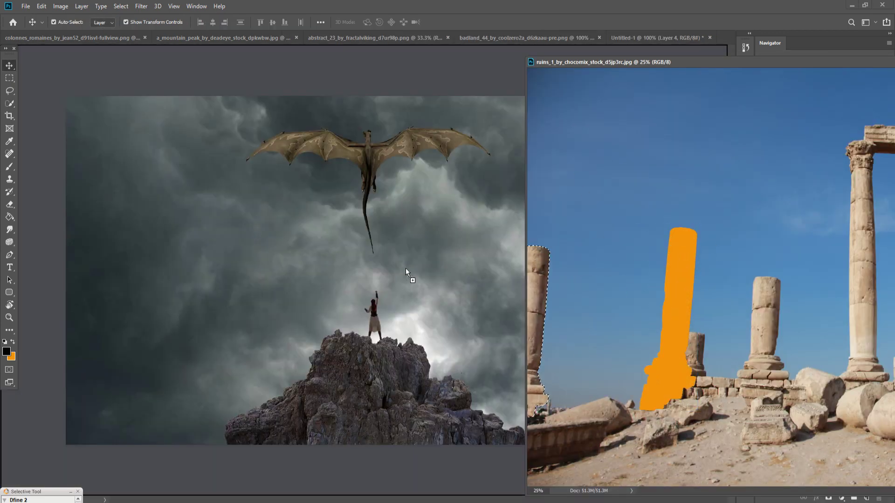
mouse_move(481, 115)
mouse_down()
mouse_move(271, 150)
mouse_move(256, 127)
mouse_move(181, 415)
mouse_move(205, 155)
mouse_move(155, 297)
mouse_up()
drag(147, 342, 340, 325)
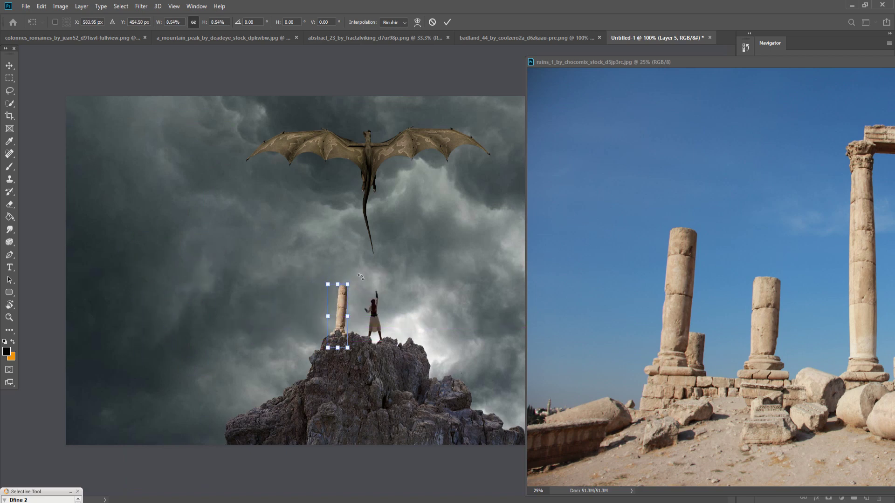
click(447, 22)
Step: Close the ruins photo and stretch the column taller
drag(829, 62, 686, 208)
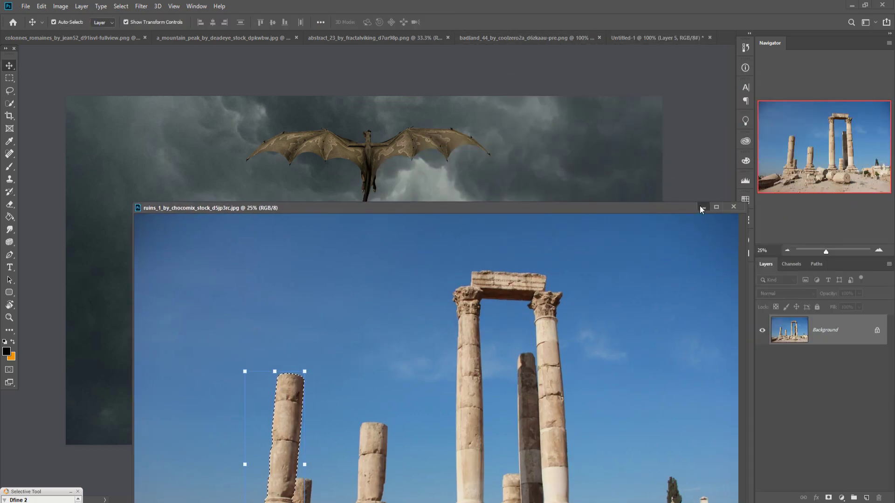
click(702, 207)
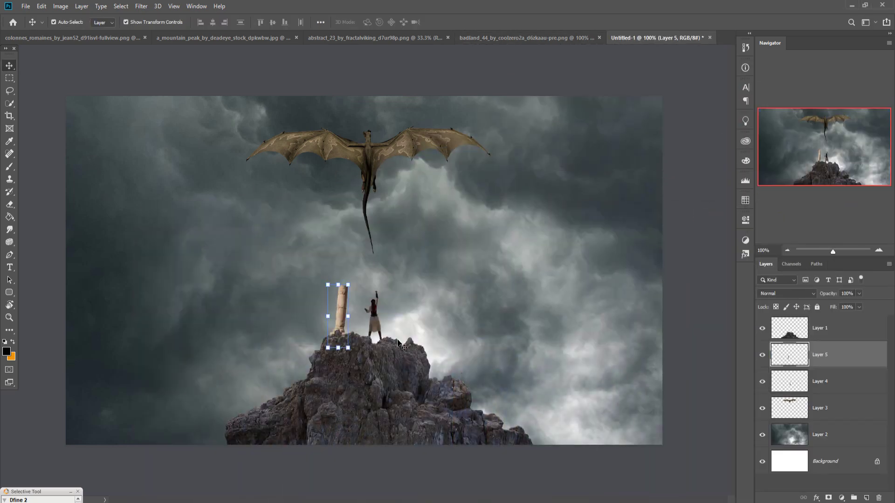
click(353, 288)
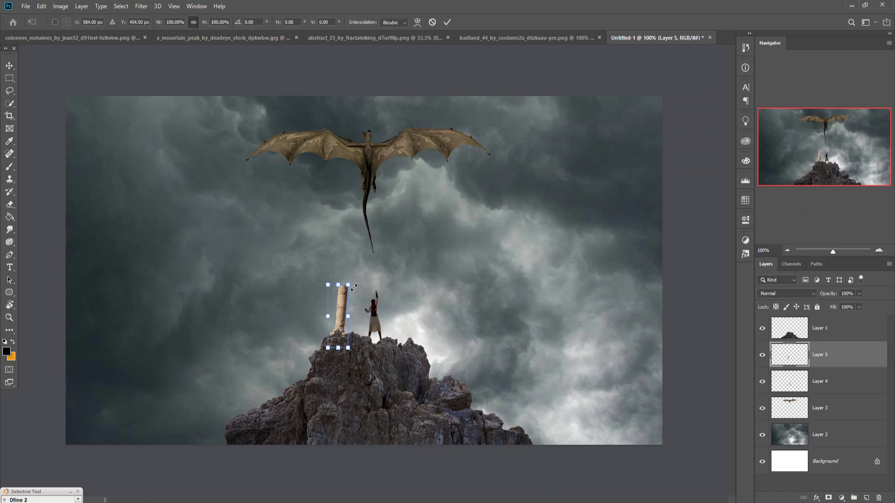
drag(344, 288, 343, 263)
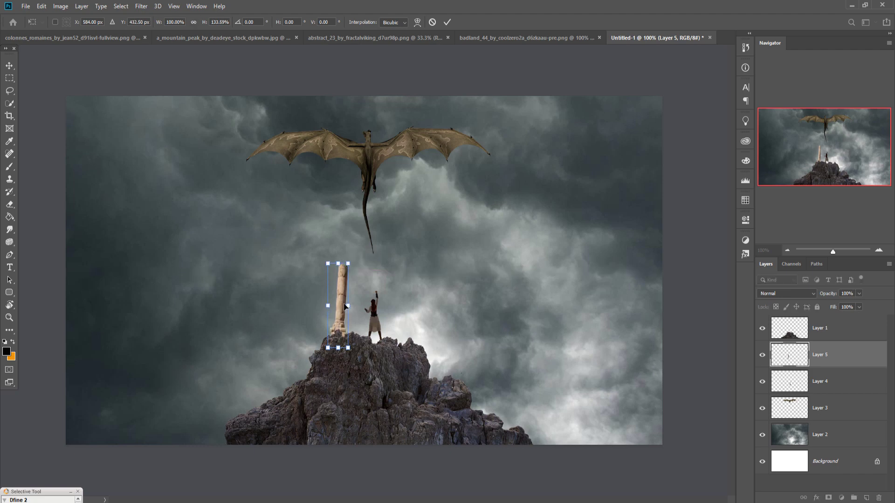
click(447, 22)
Step: Use the Camera Raw Filter to lower the column's exposure, highlights, whites and saturation
click(146, 8)
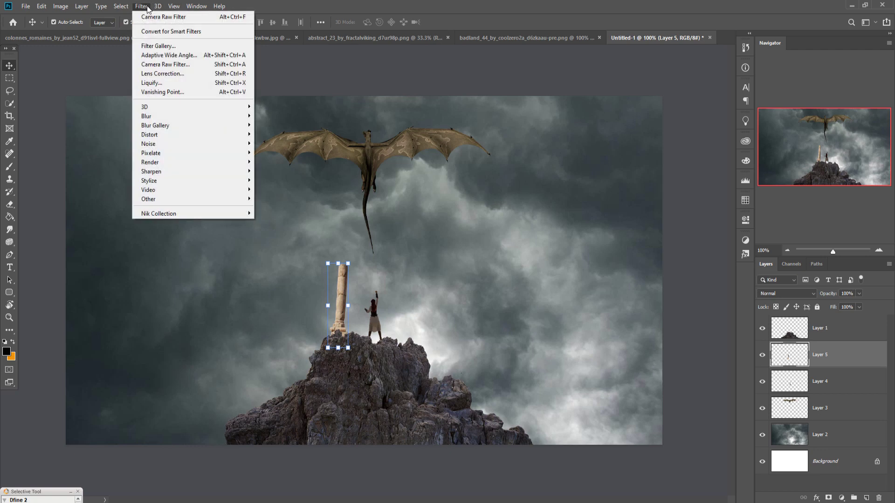
click(164, 65)
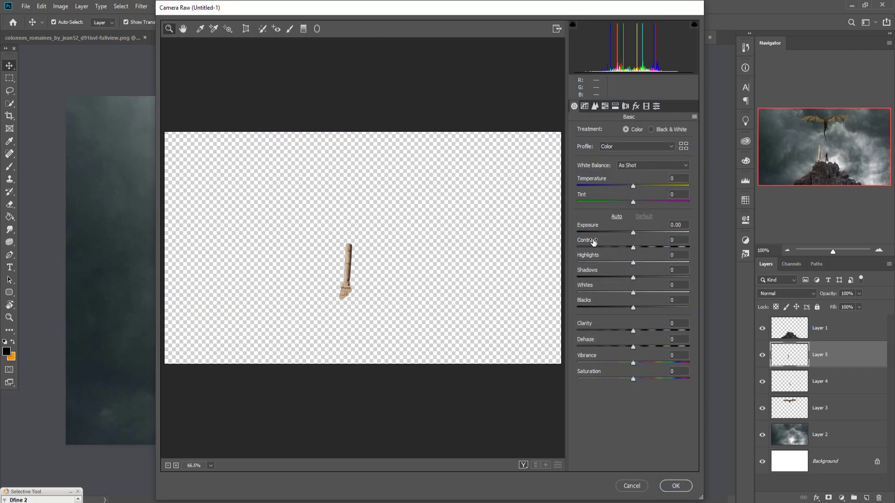
drag(634, 233, 627, 233)
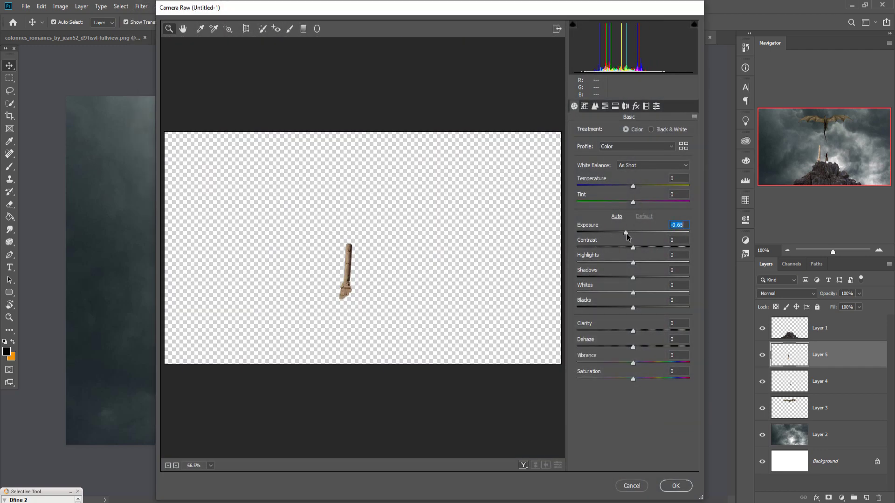
drag(634, 378, 625, 379)
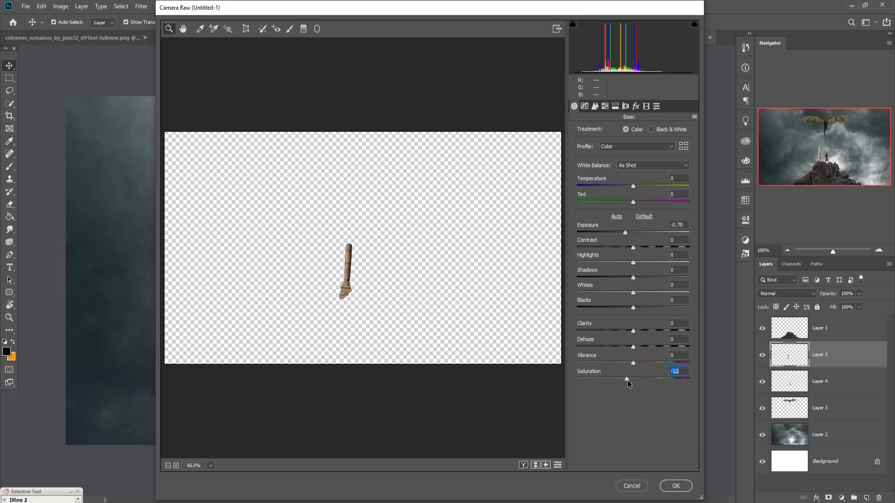
drag(633, 263, 614, 262)
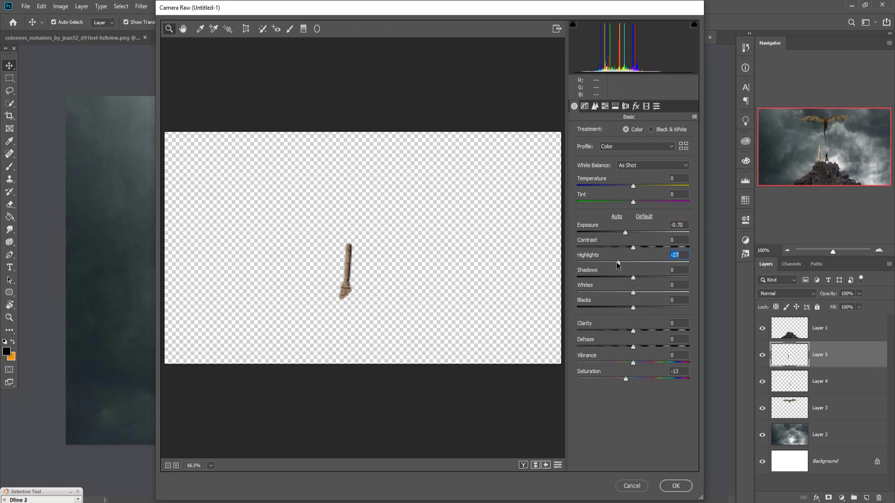
drag(632, 291, 623, 293)
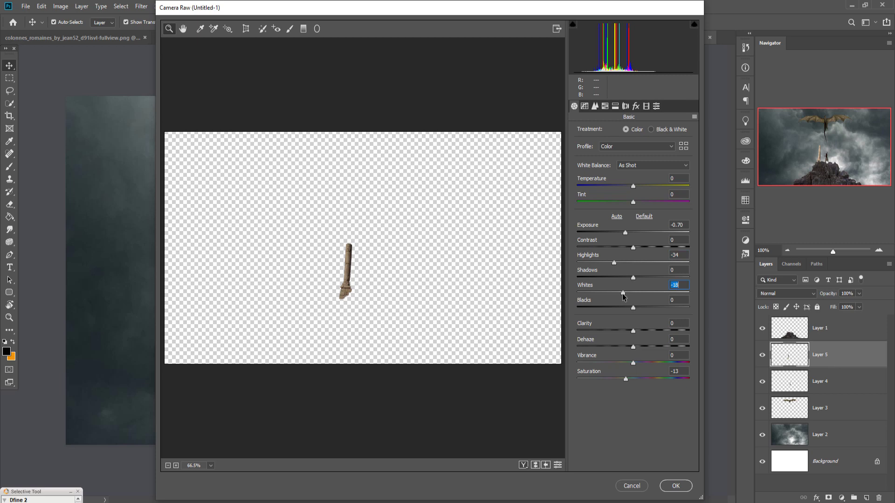
click(673, 488)
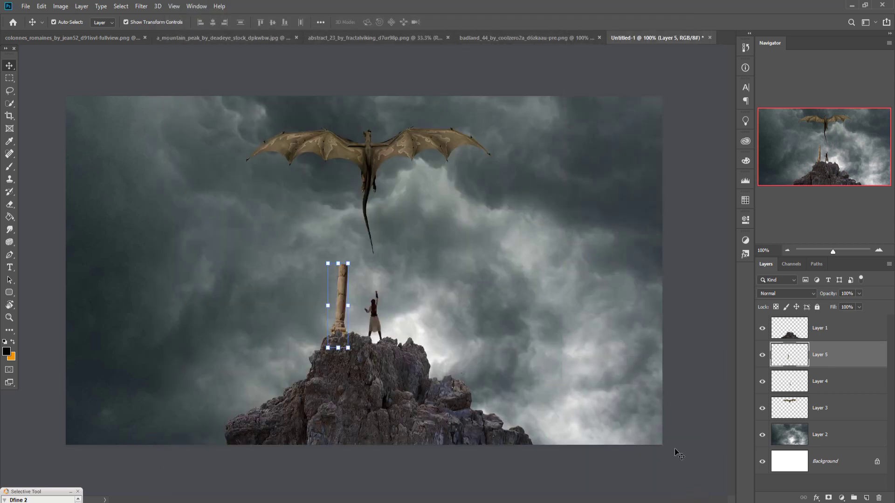
Step: Duplicate the column, move the copy right of the woman, and tilt it slightly
right_click(875, 356)
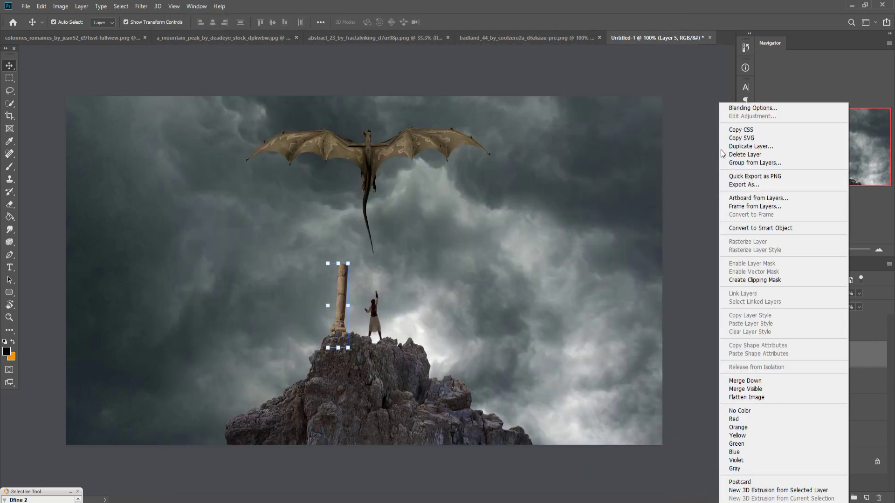
click(727, 147)
click(521, 143)
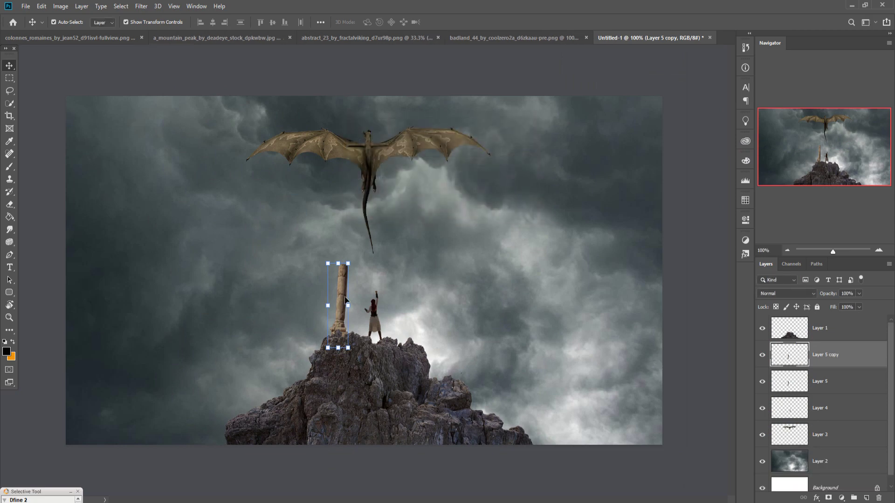
drag(343, 298, 409, 305)
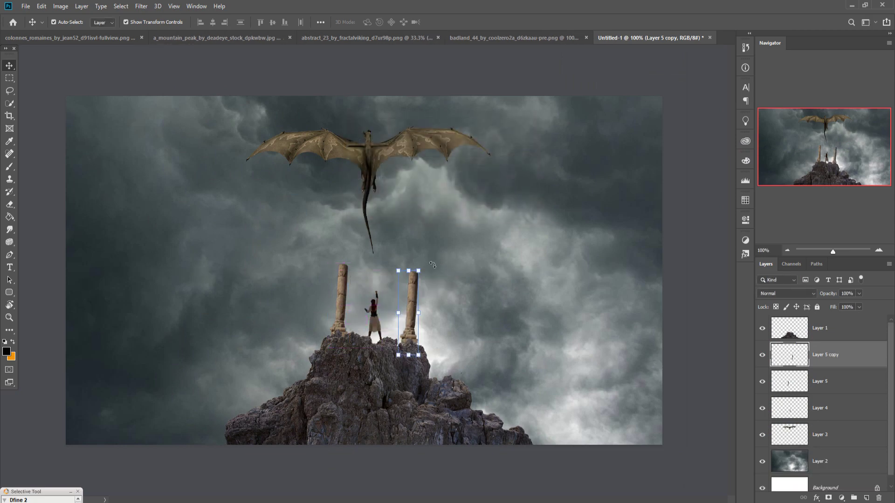
key(ctrl+t)
drag(432, 261, 424, 279)
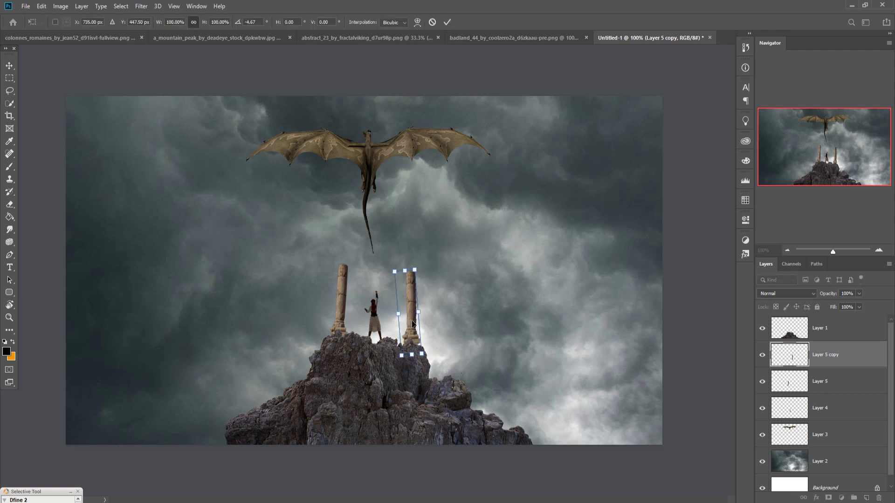
drag(410, 319, 412, 322)
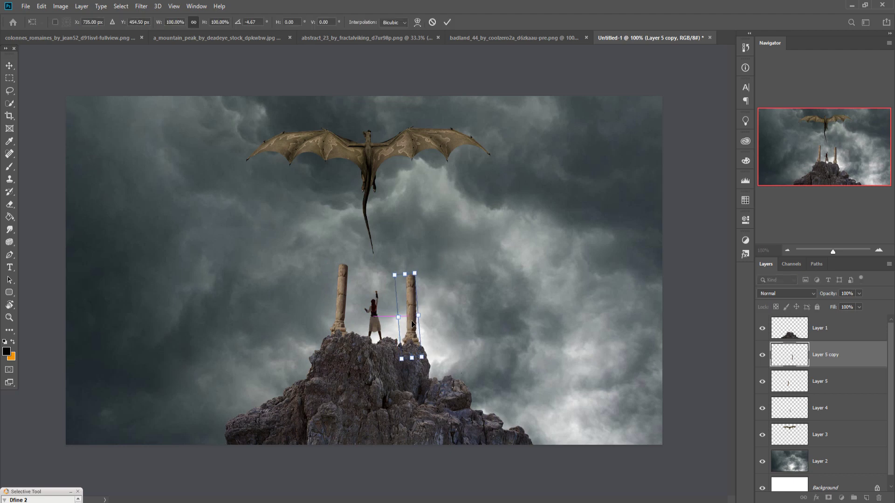
click(446, 22)
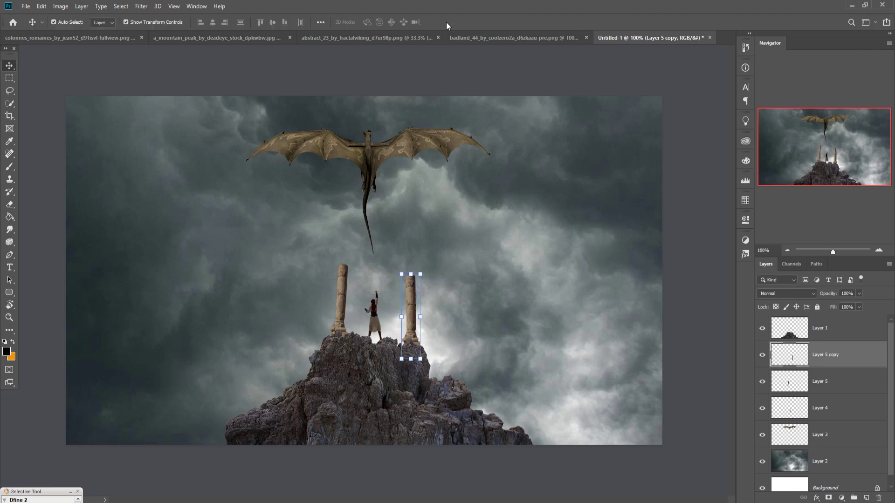
Step: Make two more pillar copies on the rock's lower right and left edges
right_click(839, 354)
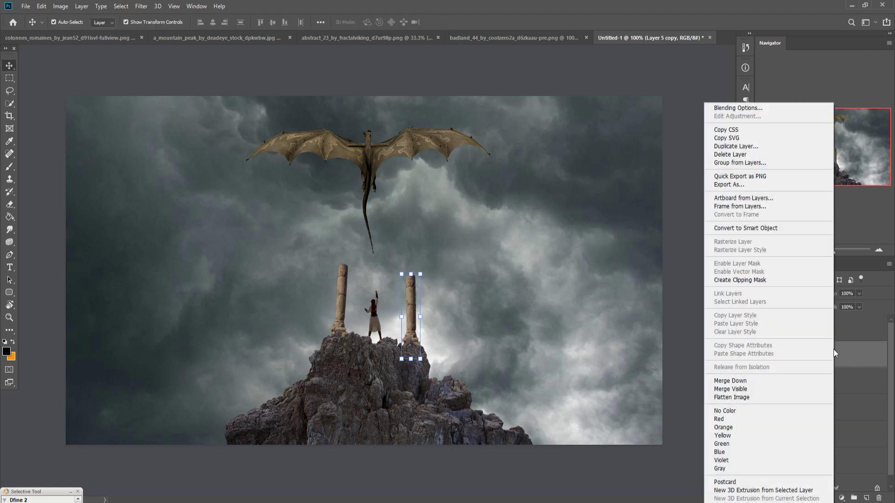
click(792, 148)
click(527, 143)
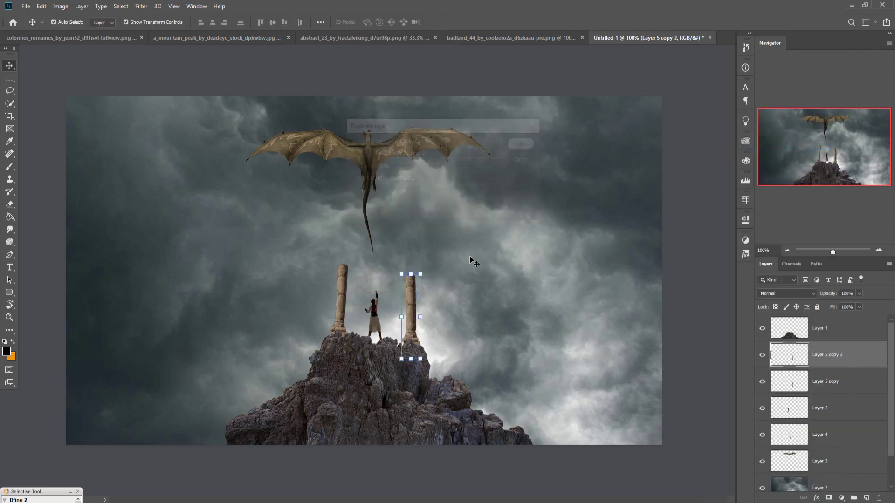
drag(411, 306, 444, 356)
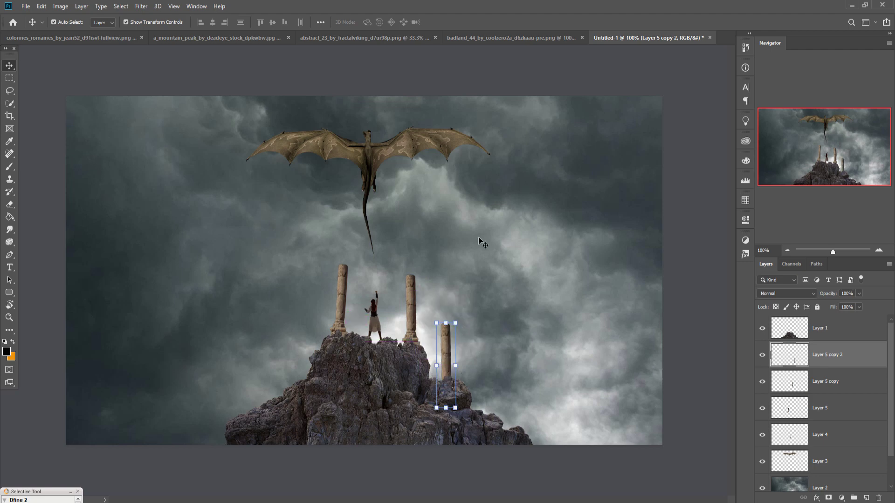
right_click(841, 357)
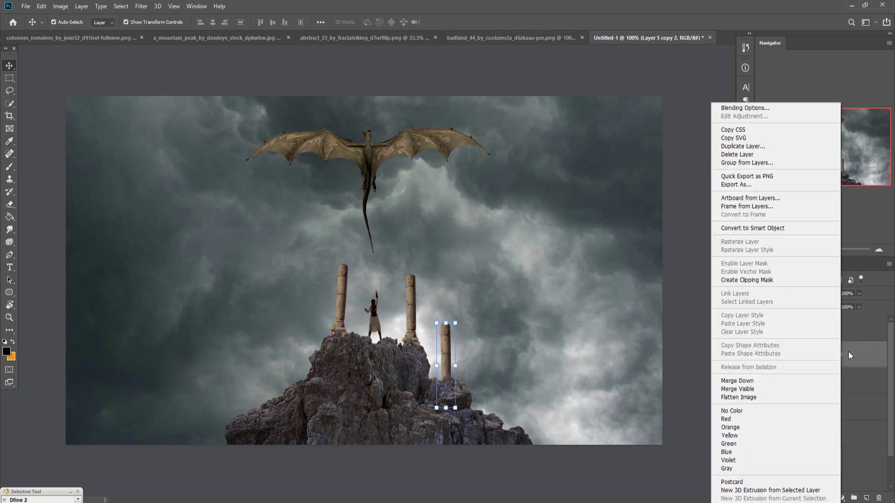
click(751, 146)
click(527, 144)
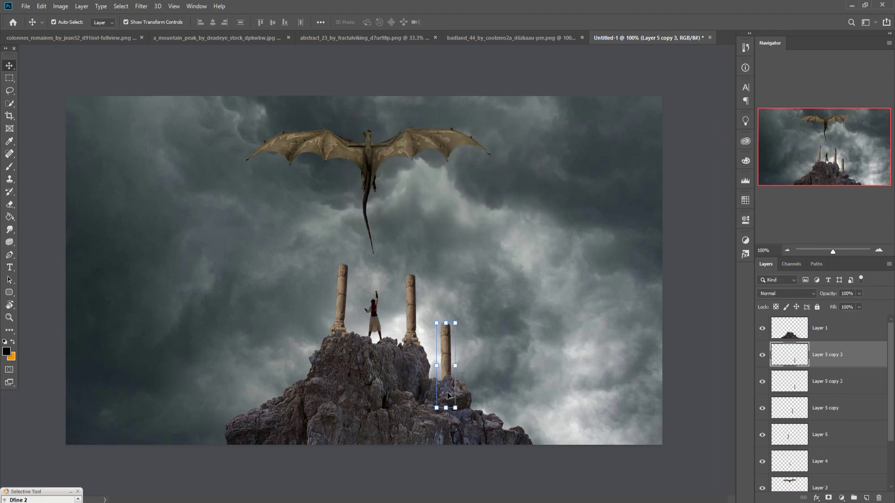
drag(440, 367, 292, 371)
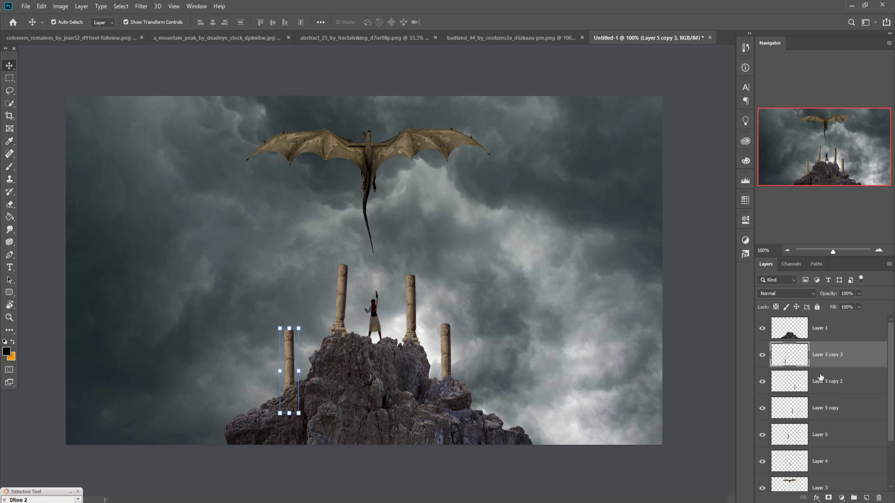
Step: Tilt the pillar left of the woman a few degrees
click(819, 442)
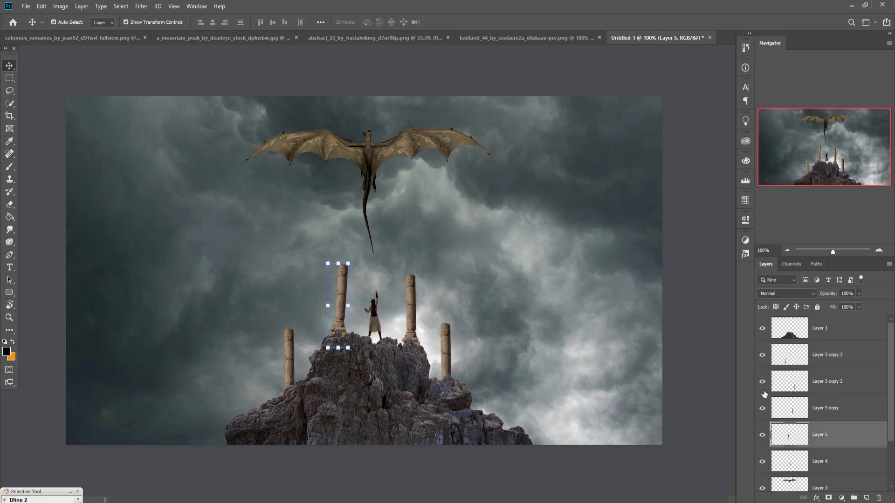
drag(357, 259, 358, 255)
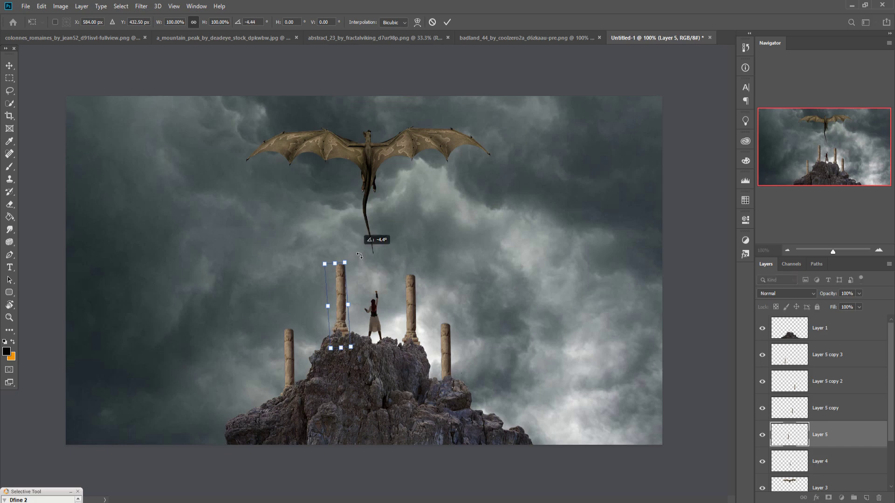
click(448, 22)
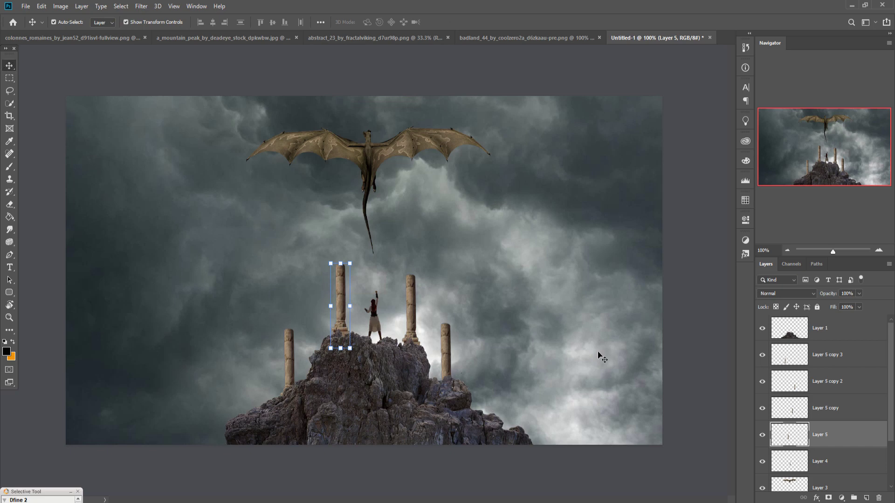
scroll(835, 391, down, 3)
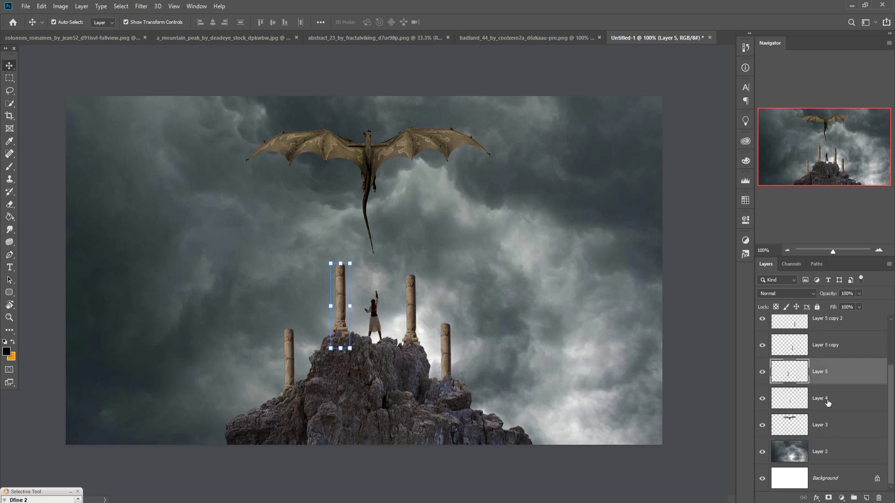
Step: Add a layer above Layer 2 and paint a white 100%-opacity glow behind the summit
click(842, 450)
click(867, 498)
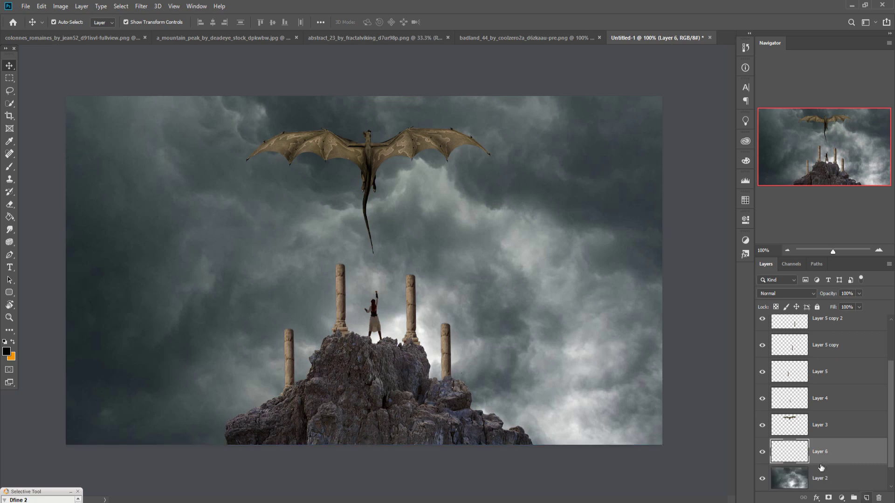
click(9, 166)
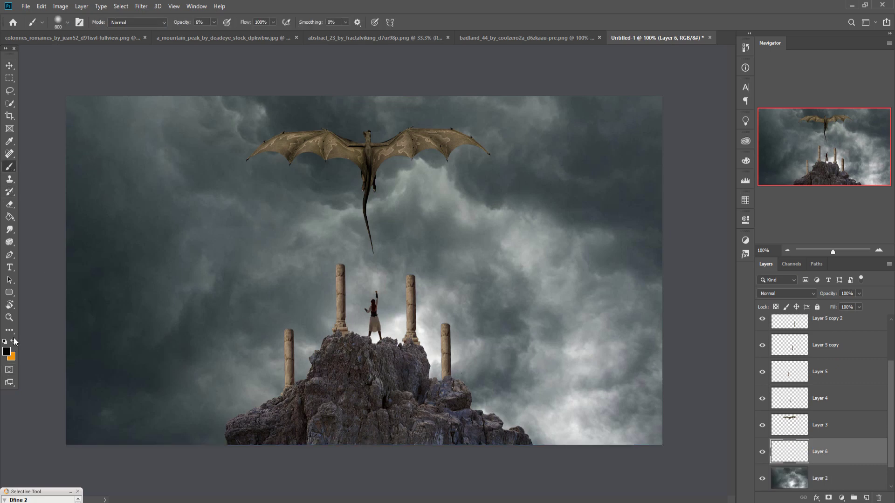
click(12, 342)
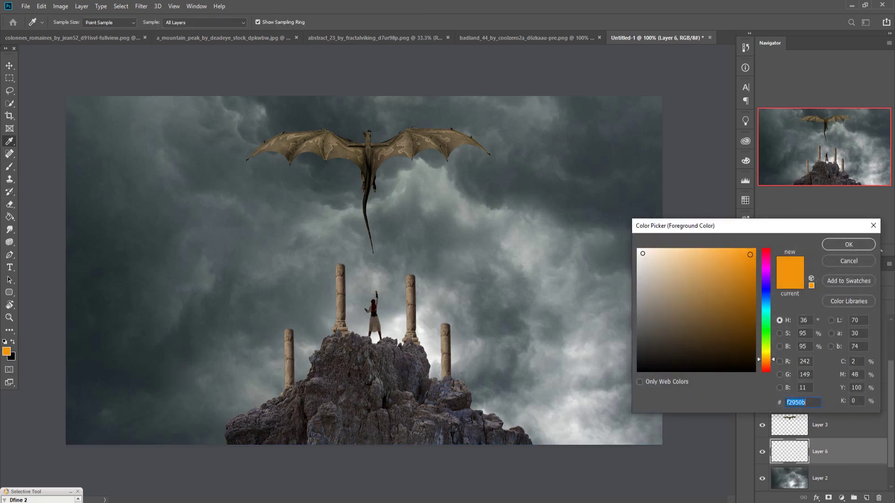
click(643, 253)
click(849, 244)
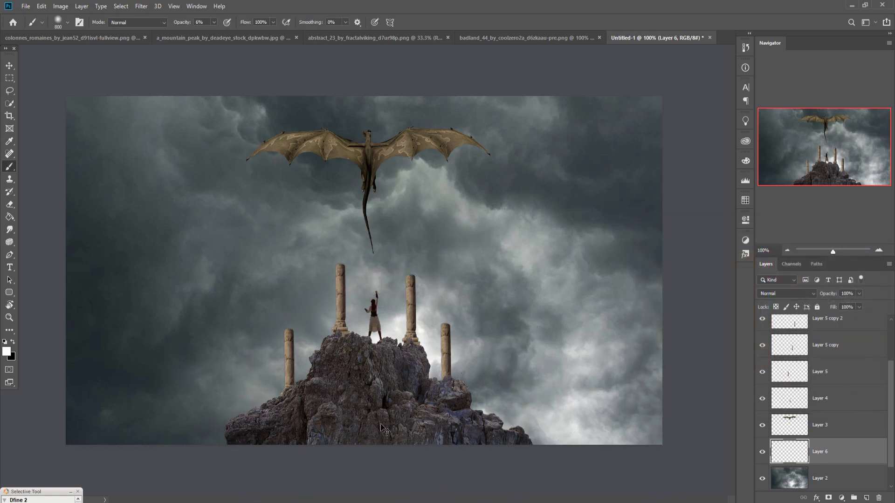
click(213, 22)
drag(213, 33, 254, 33)
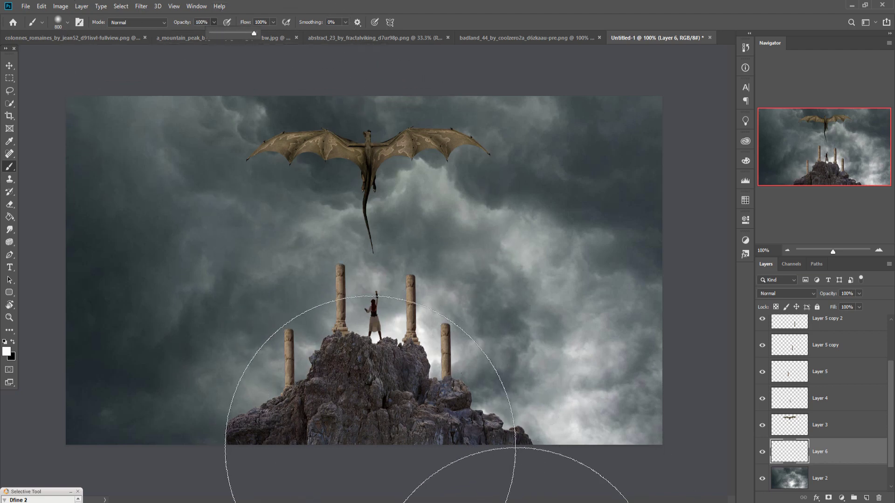
click(370, 442)
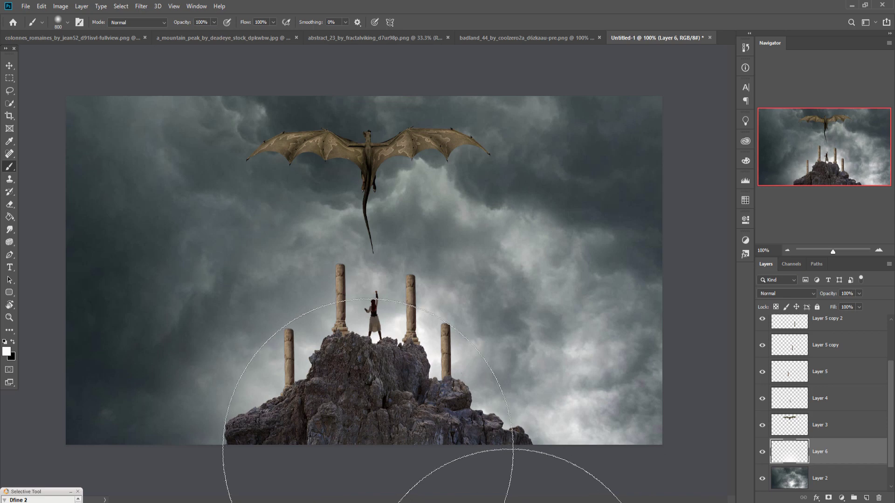
Step: Quick-select the mountain in the mountain_peak photo and float that window
click(10, 66)
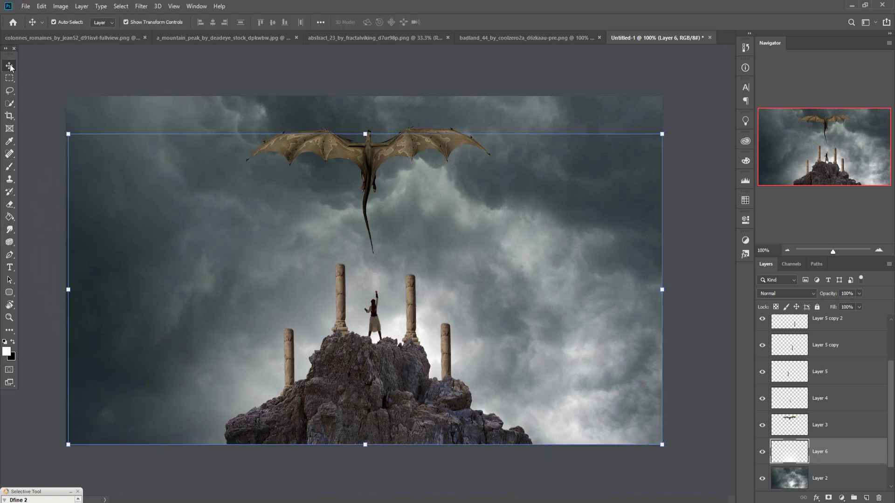
click(849, 328)
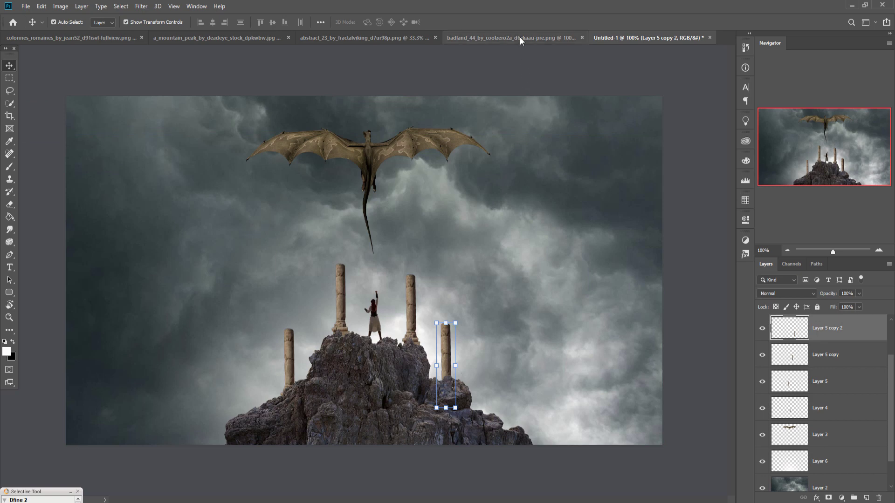
click(328, 37)
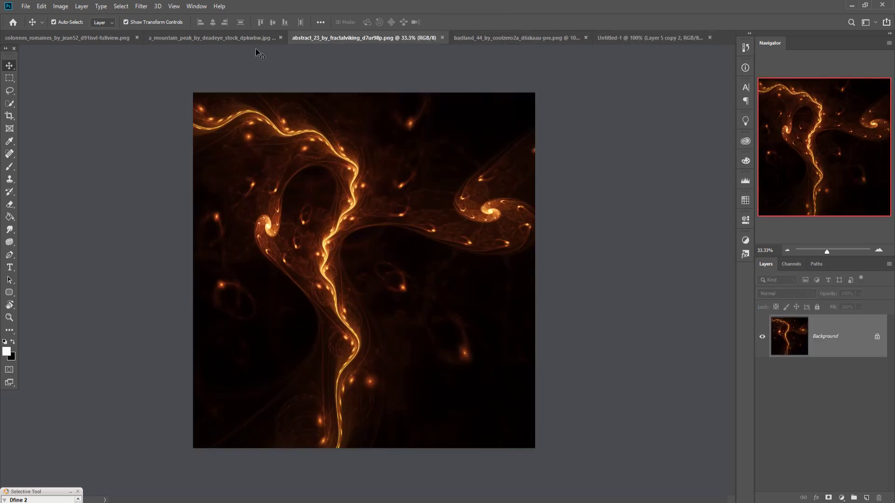
click(191, 36)
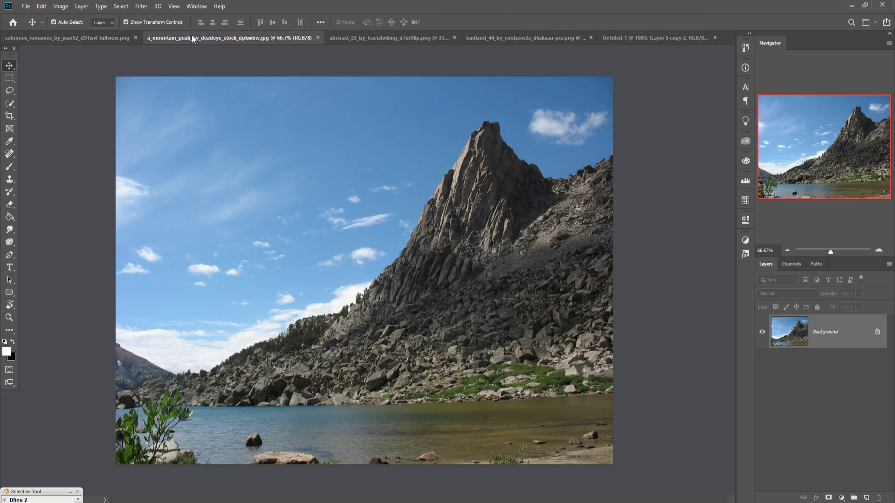
click(10, 103)
mouse_move(489, 167)
mouse_down()
mouse_move(487, 150)
mouse_move(469, 199)
mouse_move(376, 334)
mouse_move(296, 383)
mouse_move(316, 351)
mouse_move(216, 391)
mouse_move(609, 295)
mouse_move(591, 250)
mouse_move(452, 360)
mouse_move(581, 368)
mouse_move(369, 390)
mouse_move(566, 392)
mouse_up()
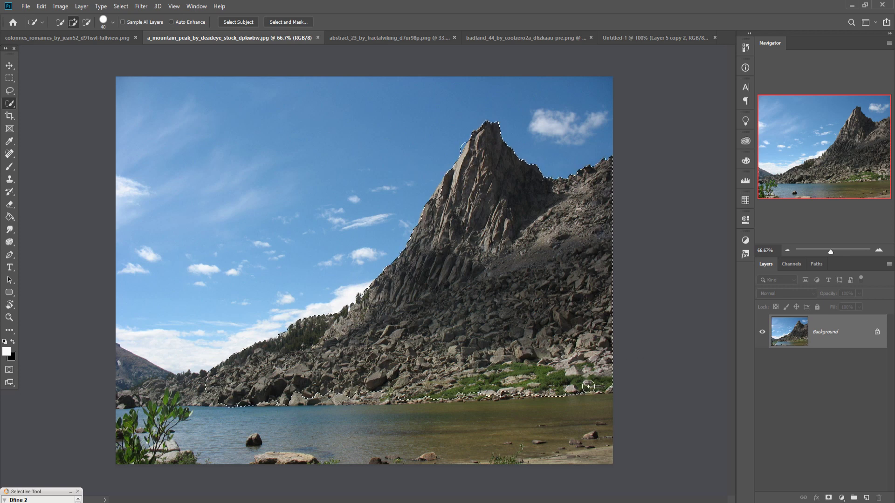
click(87, 22)
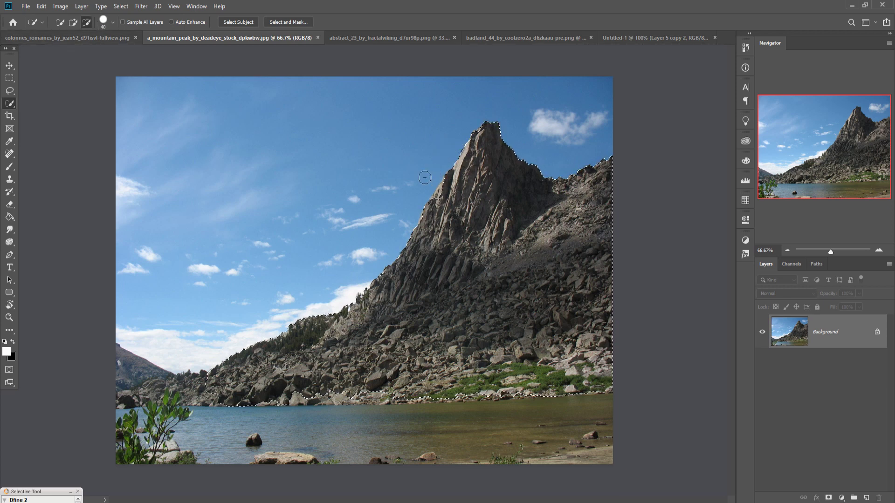
click(73, 22)
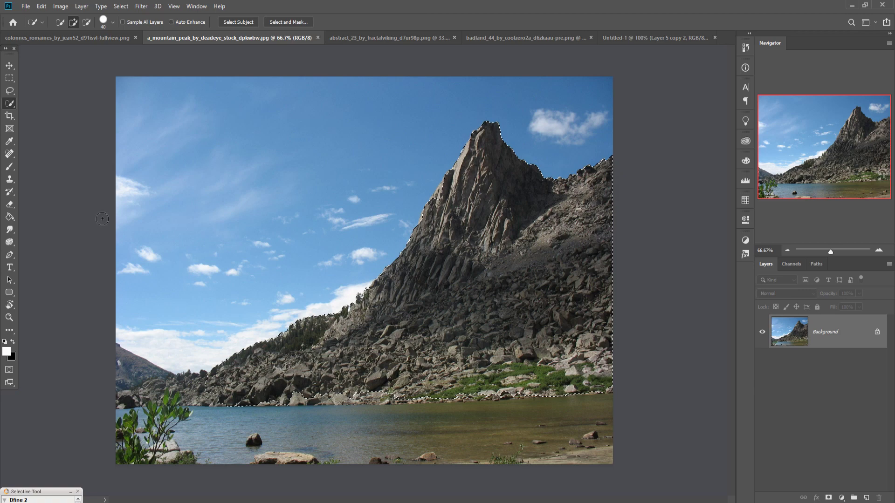
click(10, 66)
drag(234, 40, 549, 125)
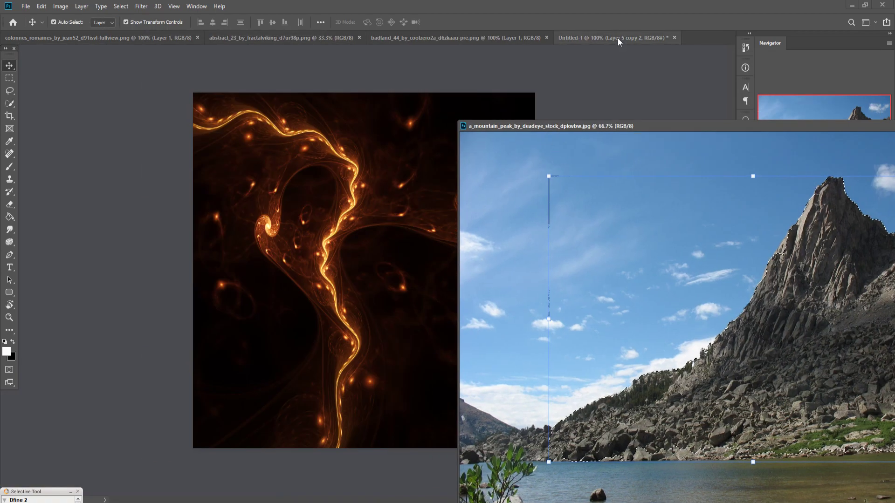
Step: Drag the mountain into Untitled-1, scale it to 64.45%, and place it at the right edge
drag(611, 181, 548, 163)
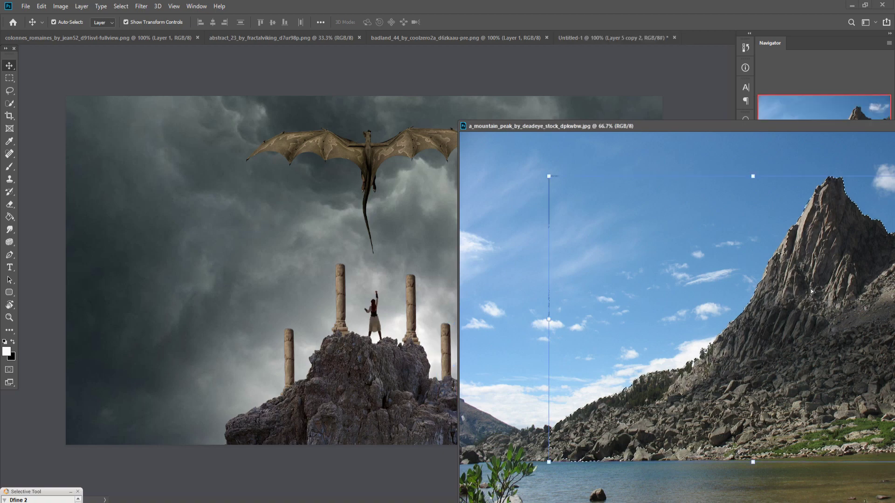
drag(765, 304, 426, 246)
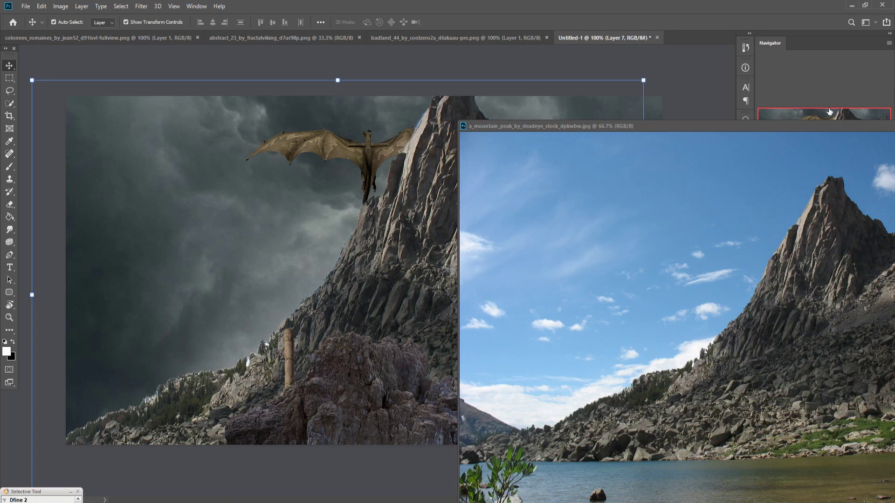
drag(833, 130, 700, 247)
click(594, 235)
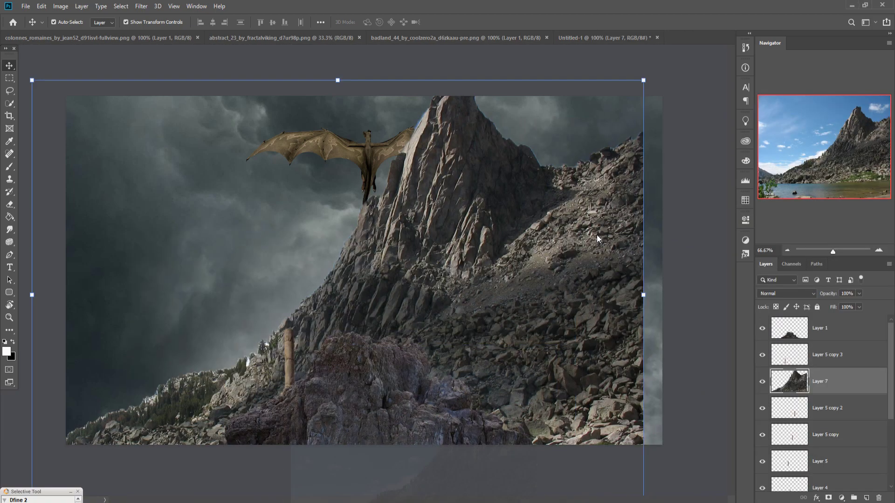
drag(648, 84, 431, 232)
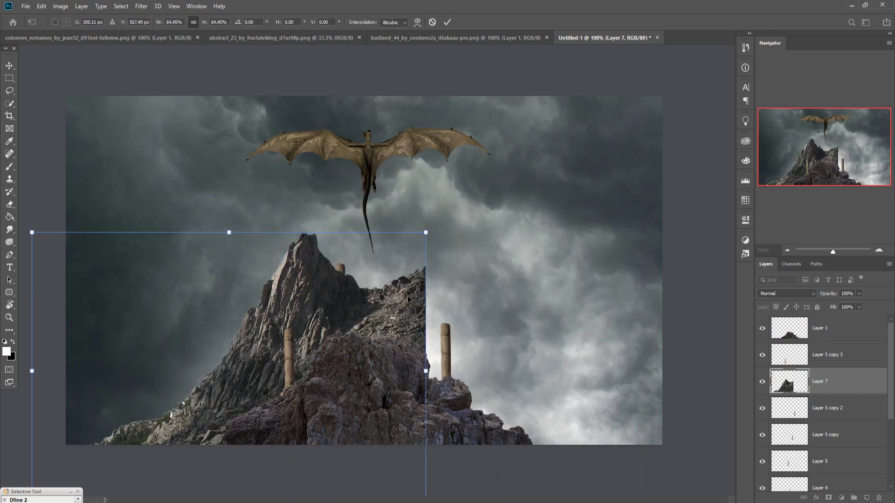
mouse_move(407, 300)
mouse_down()
mouse_move(813, 248)
mouse_move(755, 274)
mouse_up()
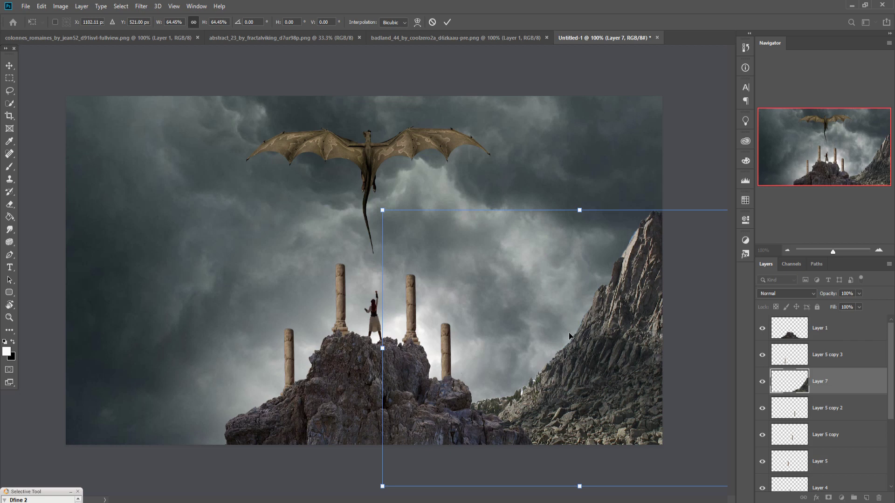
drag(604, 335, 580, 335)
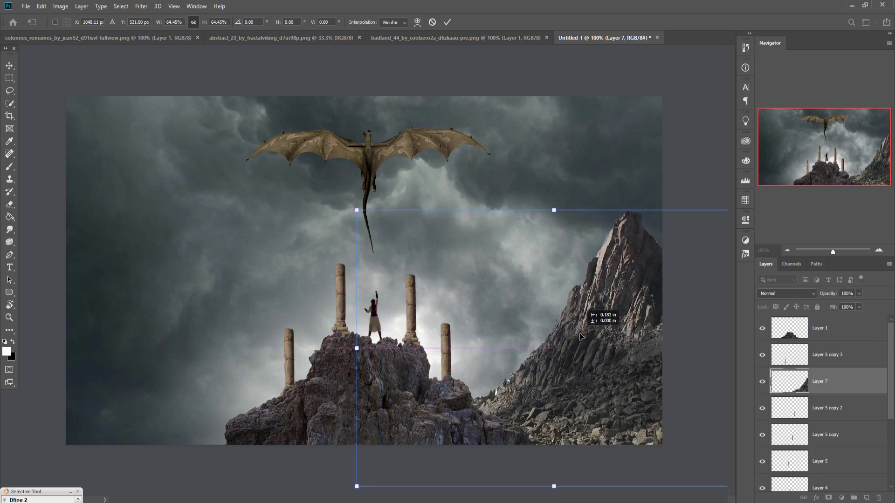
key(Return)
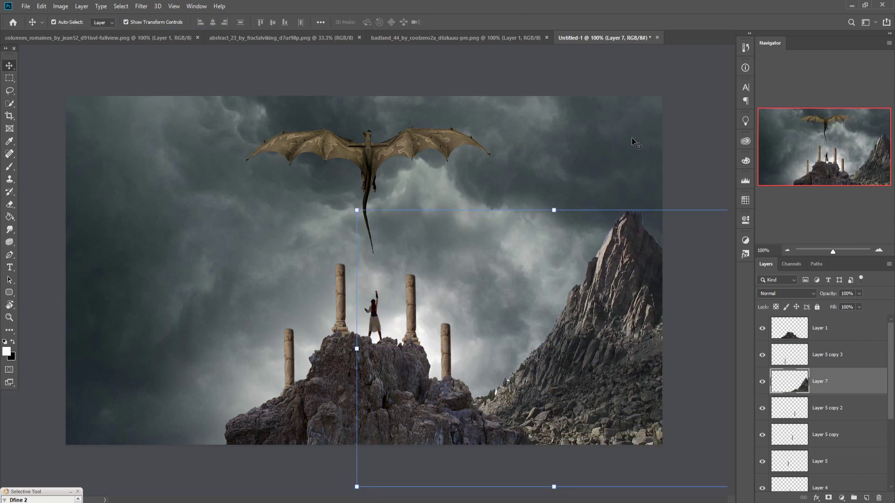
Step: Duplicate the spire layer, flip the copy horizontally, and move it to the left side
right_click(856, 385)
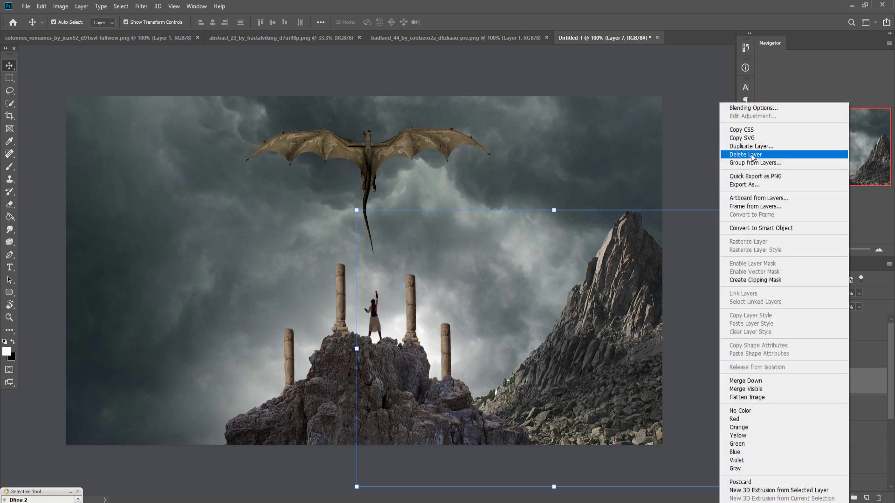
click(742, 147)
key(Return)
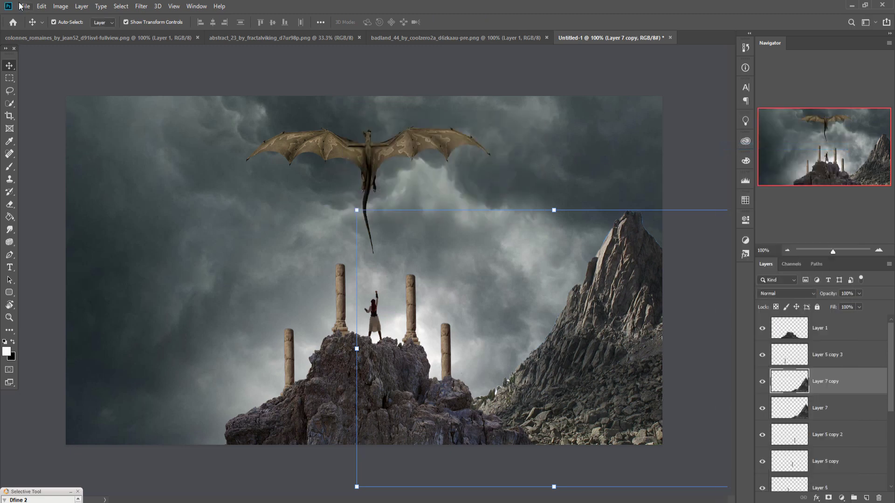
click(42, 6)
mouse_move(56, 228)
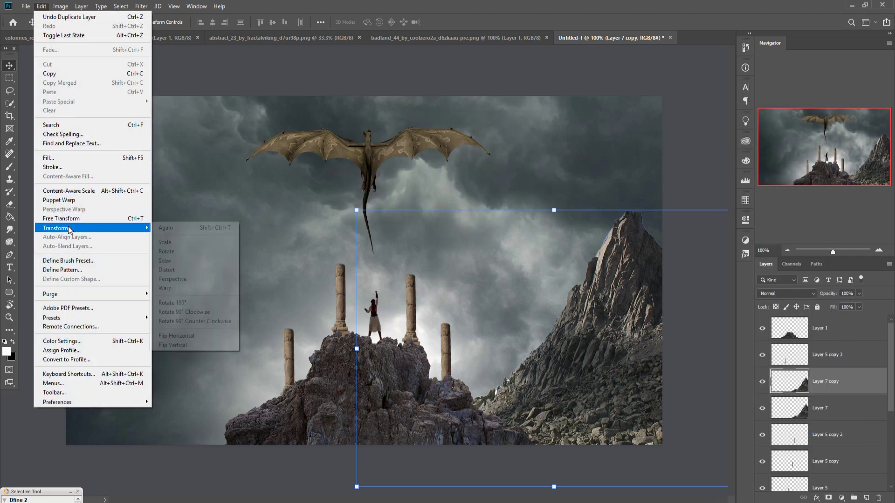
click(176, 336)
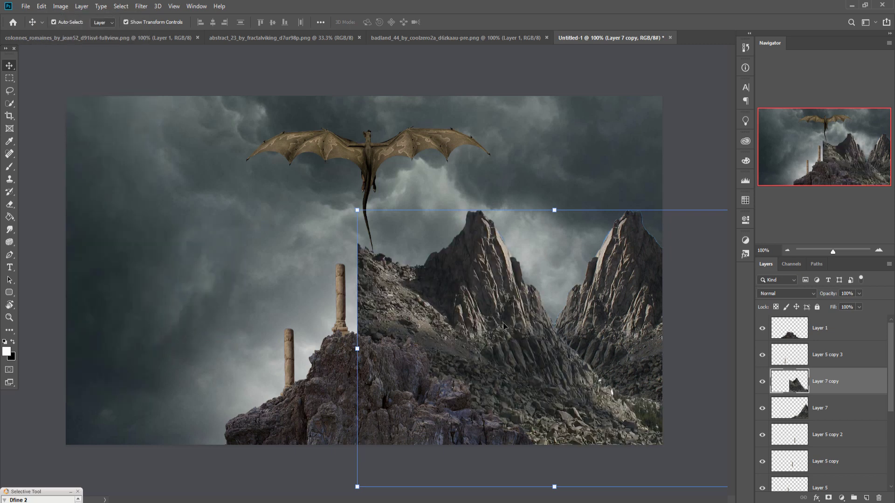
mouse_move(504, 325)
mouse_down()
mouse_move(116, 356)
mouse_move(136, 355)
mouse_up()
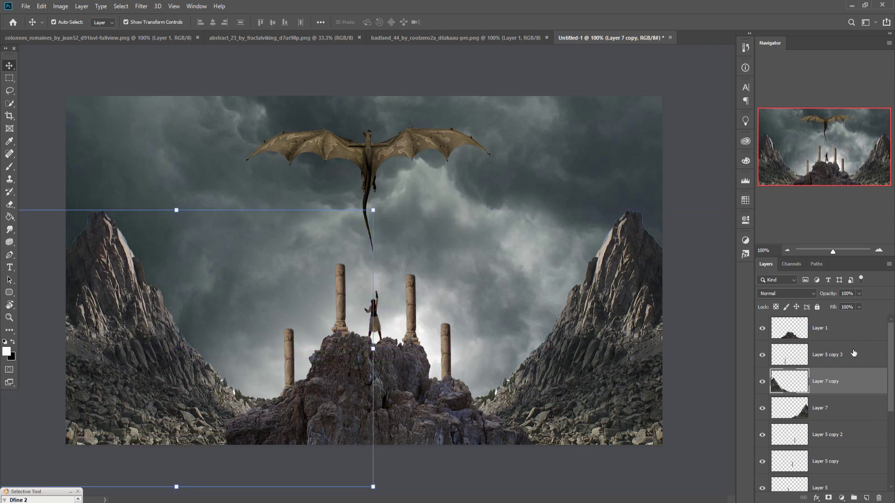
Step: Merge both spire layers into one layer
shift+click(845, 412)
right_click(842, 390)
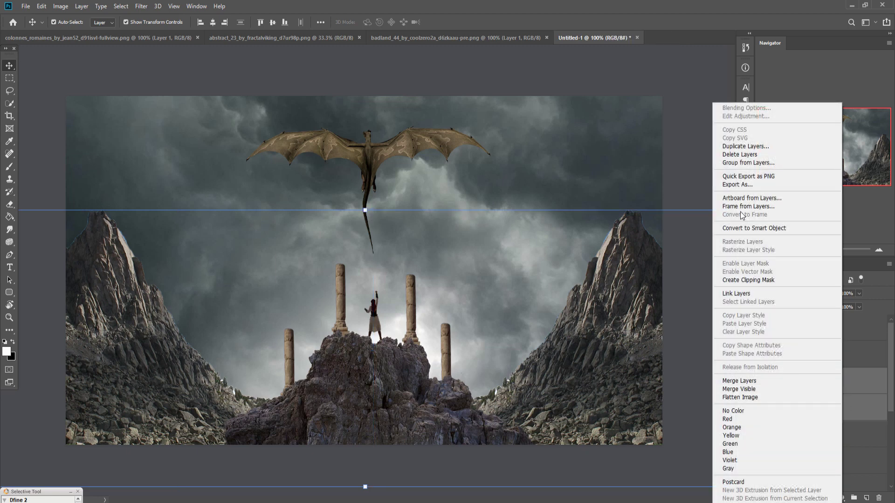
click(742, 382)
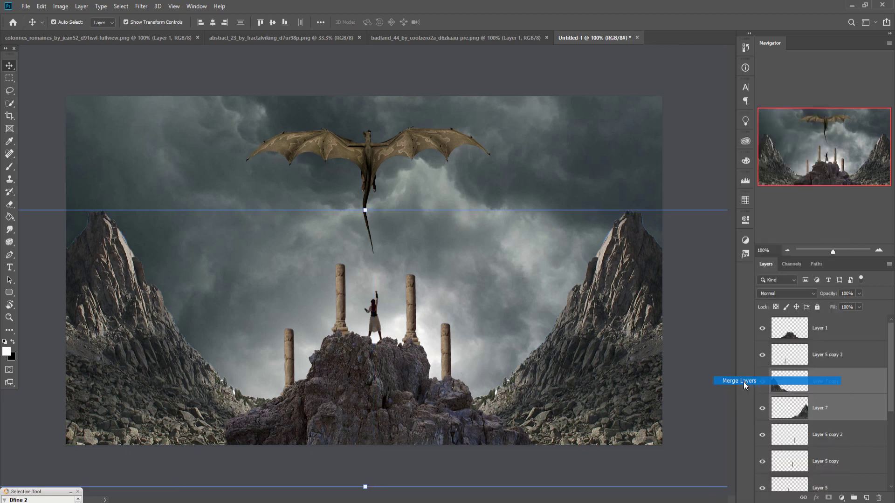
click(141, 6)
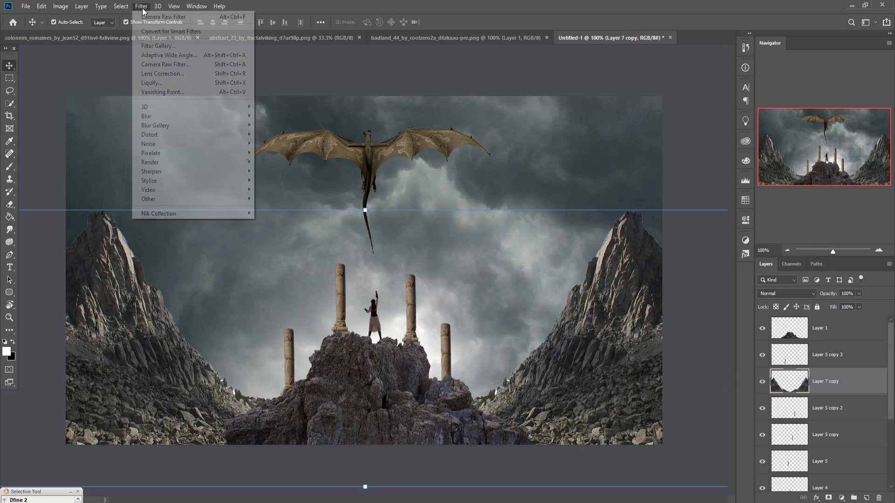
Step: Apply Camera Raw to the spires with Exposure -0.60, Highlights -12 and Clarity -32
click(157, 65)
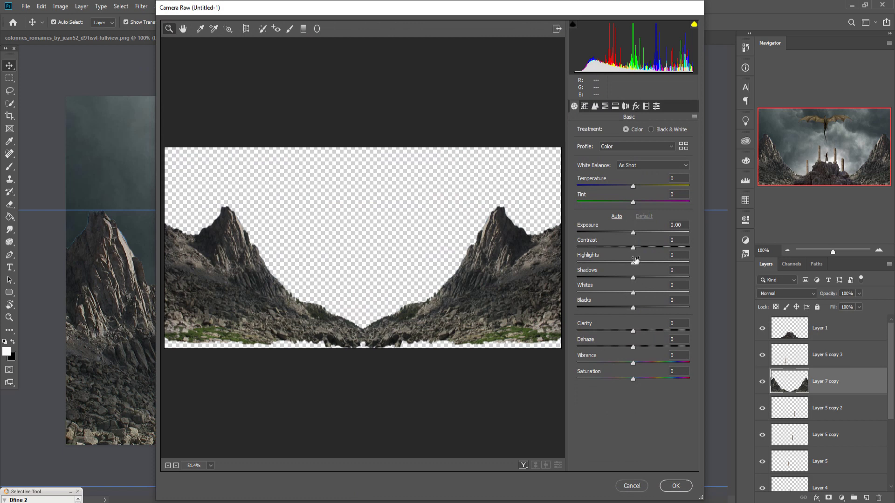
mouse_move(633, 235)
mouse_down()
mouse_move(624, 234)
mouse_move(627, 262)
mouse_up()
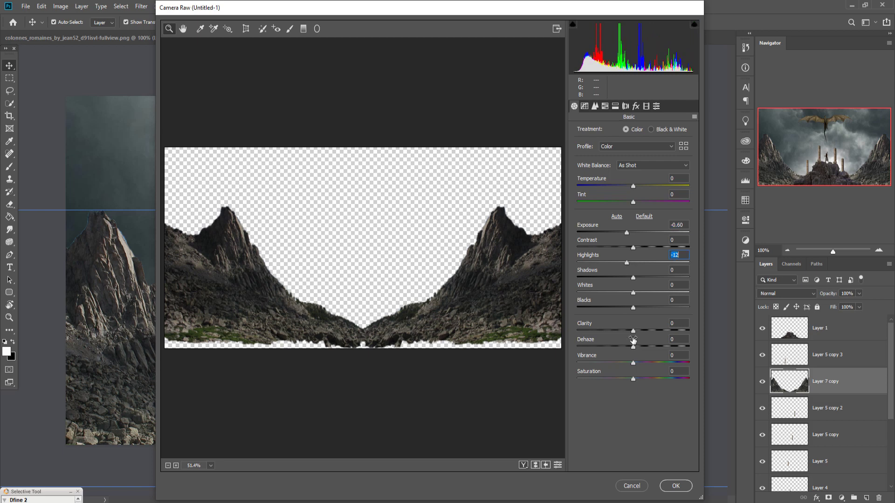
drag(633, 330, 615, 331)
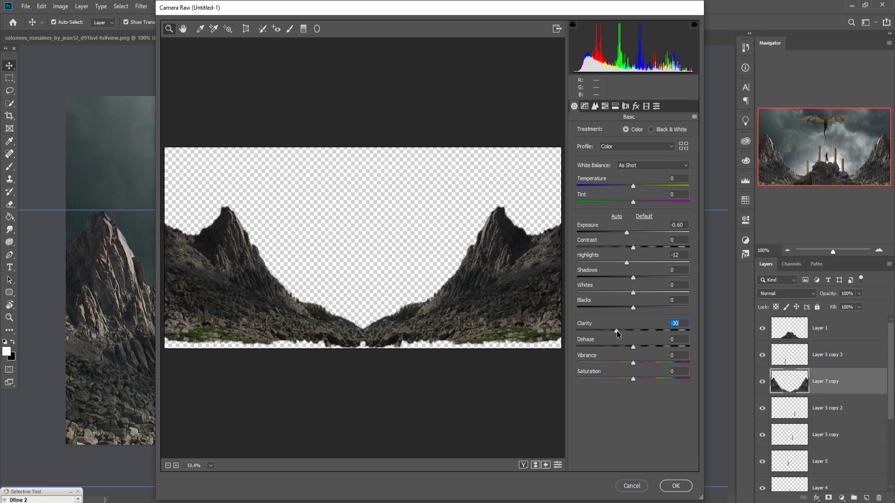
click(675, 486)
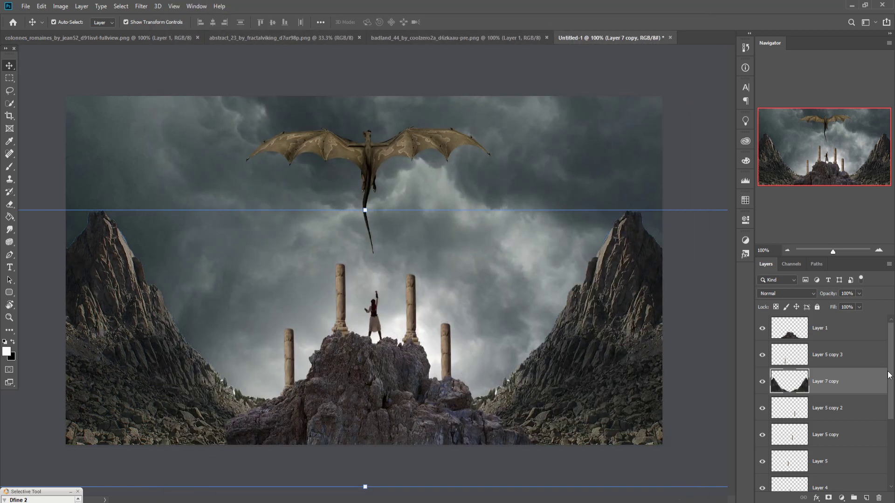
Step: Duplicate the spires, shorten the copy, move it beneath the originals, tilt -13.5° and enlarge slightly
right_click(854, 390)
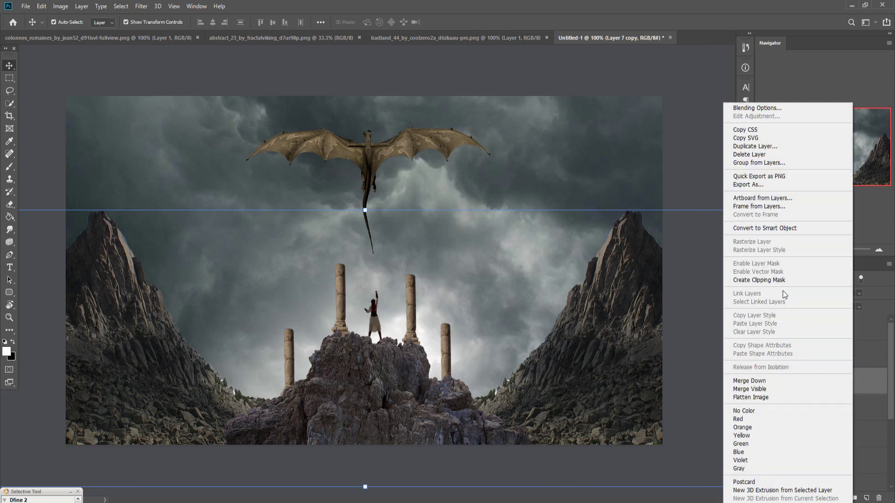
click(756, 148)
click(525, 143)
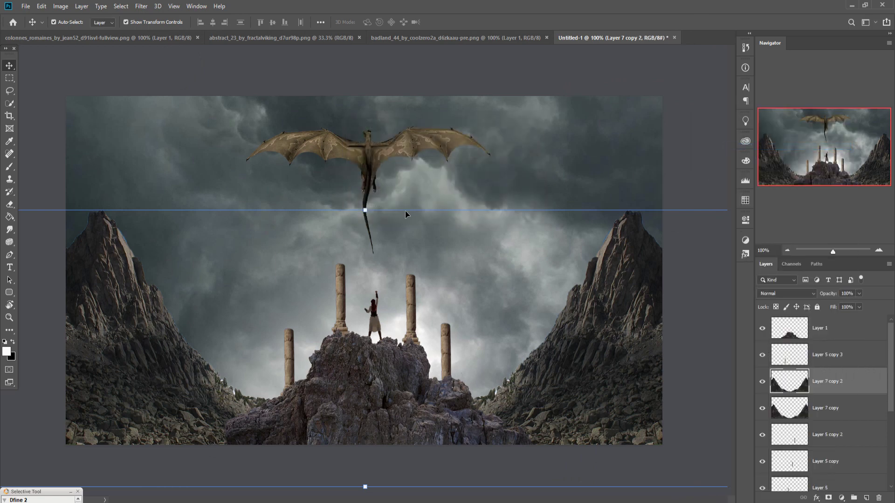
key(ctrl+t)
drag(370, 217, 328, 317)
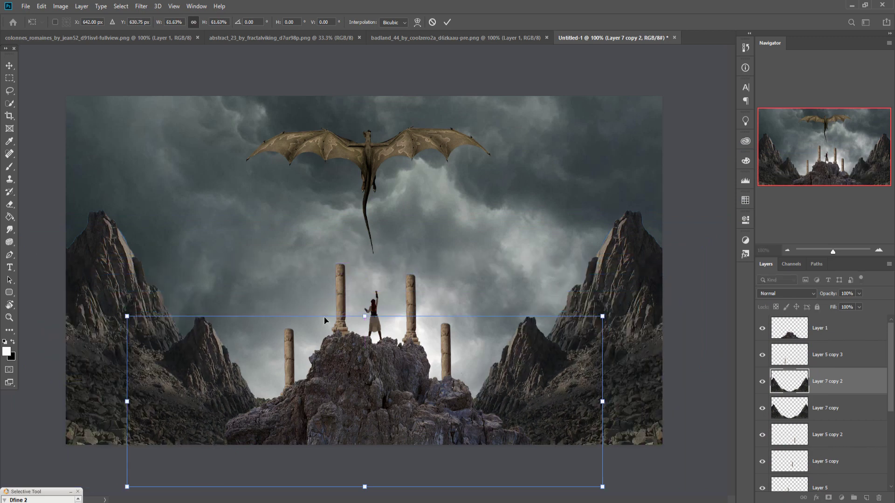
key(Return)
drag(838, 381, 862, 444)
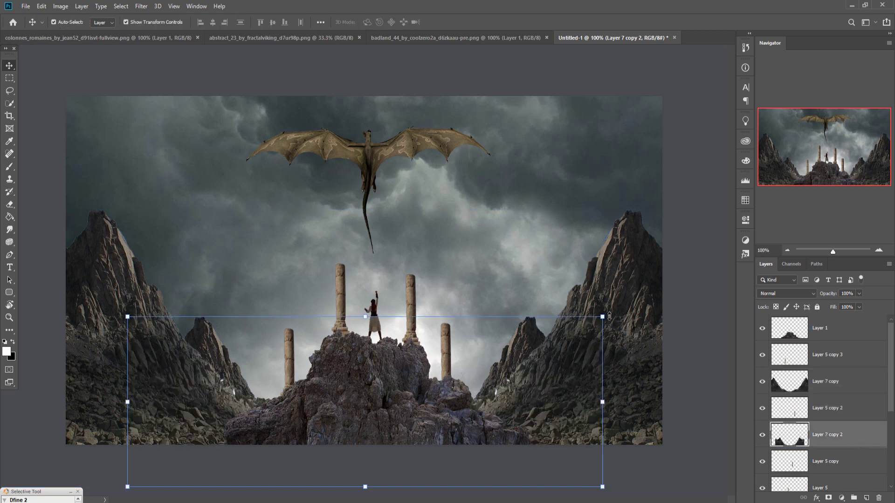
drag(613, 312, 560, 271)
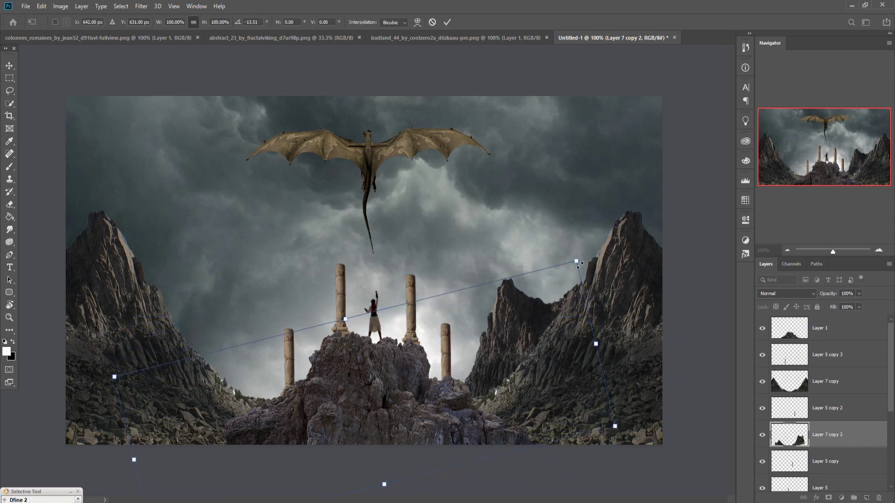
drag(579, 265, 526, 303)
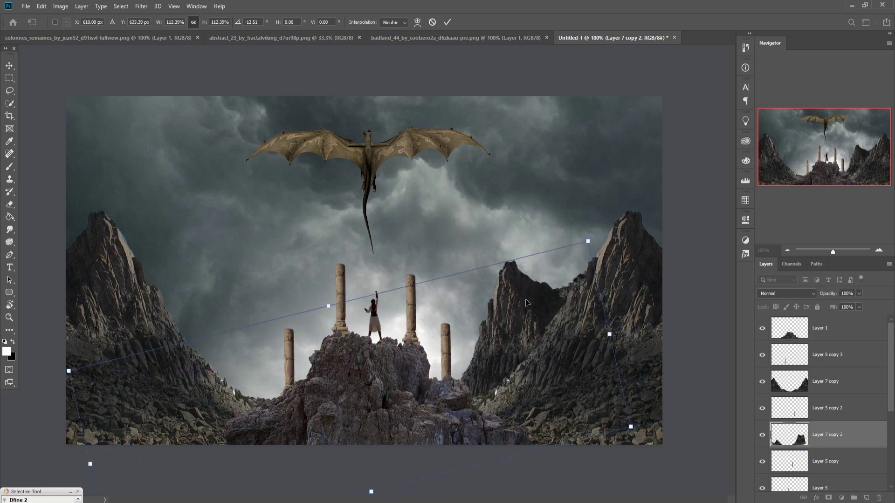
click(446, 22)
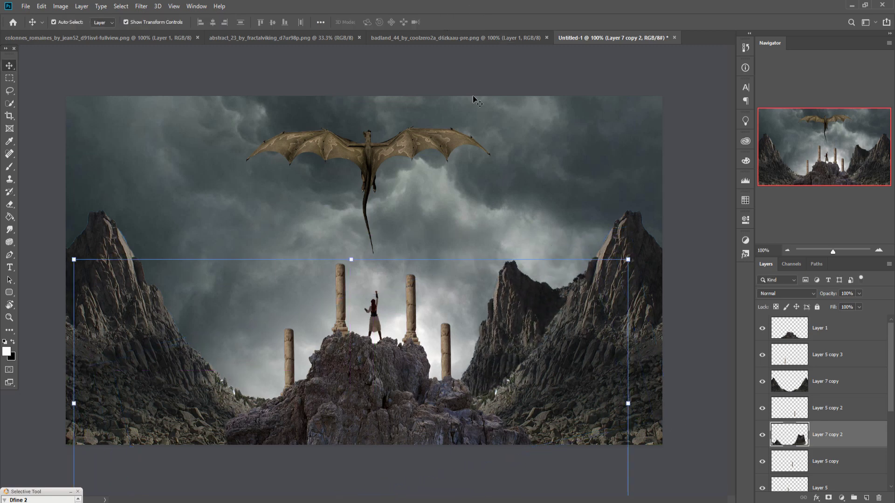
Step: Add another spires copy rotated about 36° and shifted down-left
right_click(845, 435)
click(786, 74)
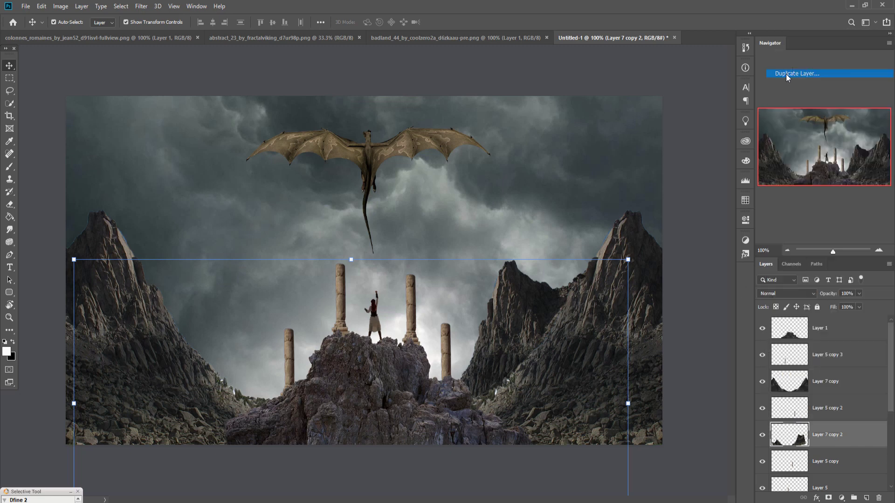
click(522, 144)
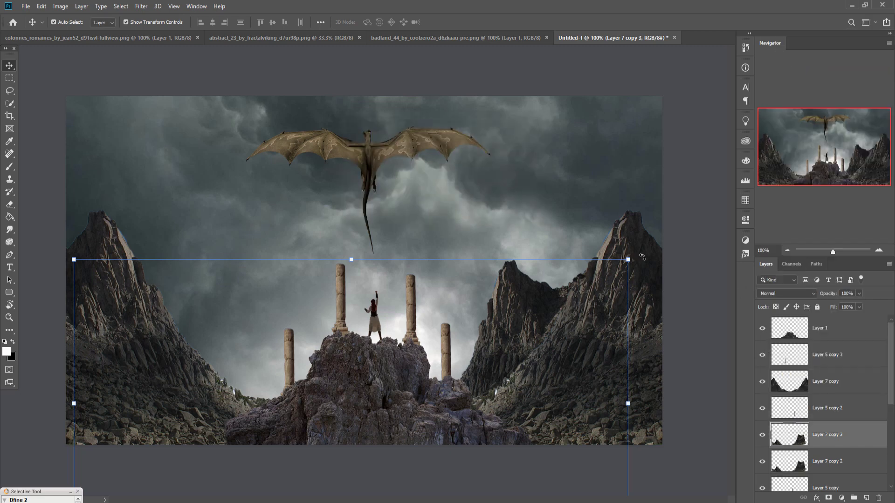
drag(638, 260, 655, 455)
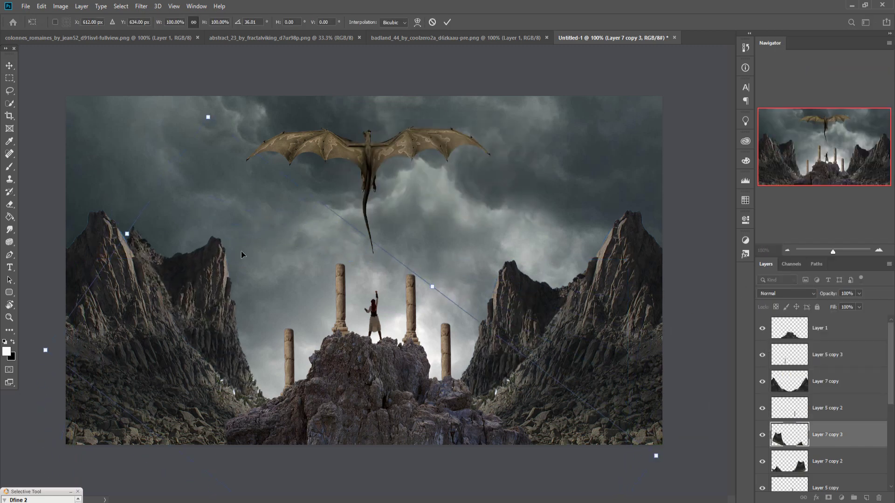
drag(208, 280, 200, 294)
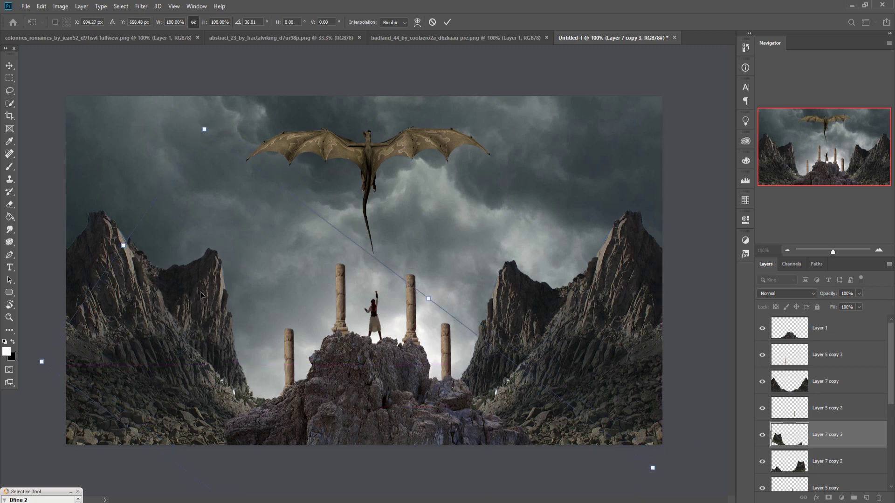
key(Return)
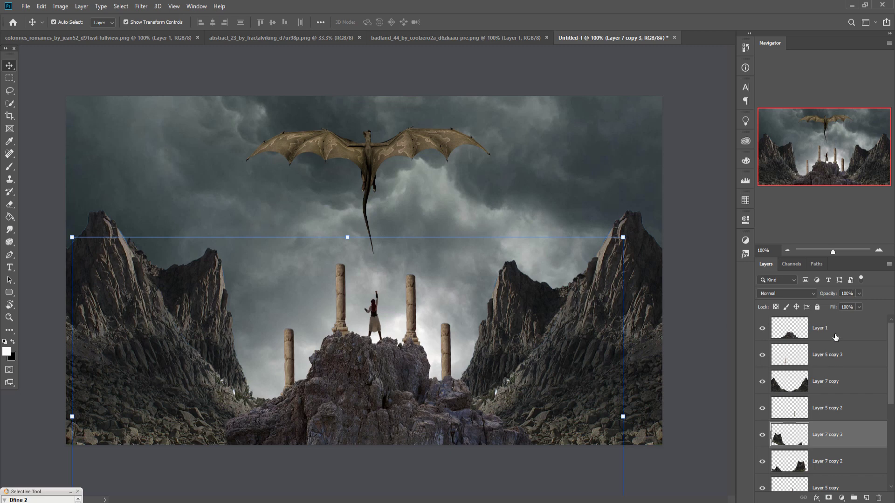
Step: Duplicate the summit rock Layer 1 and move the copy down between Layer 3 and Layer 6
click(835, 337)
right_click(849, 331)
click(755, 155)
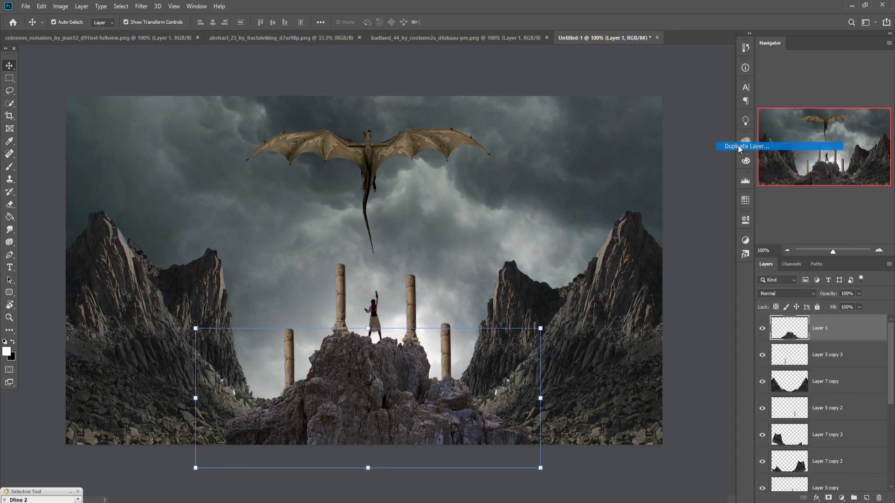
click(524, 143)
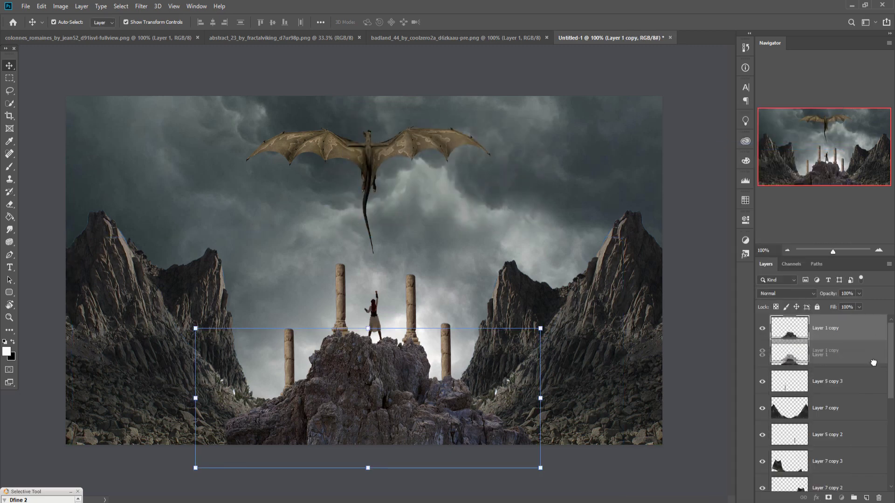
scroll(822, 405, down, 2)
scroll(822, 406, down, 2)
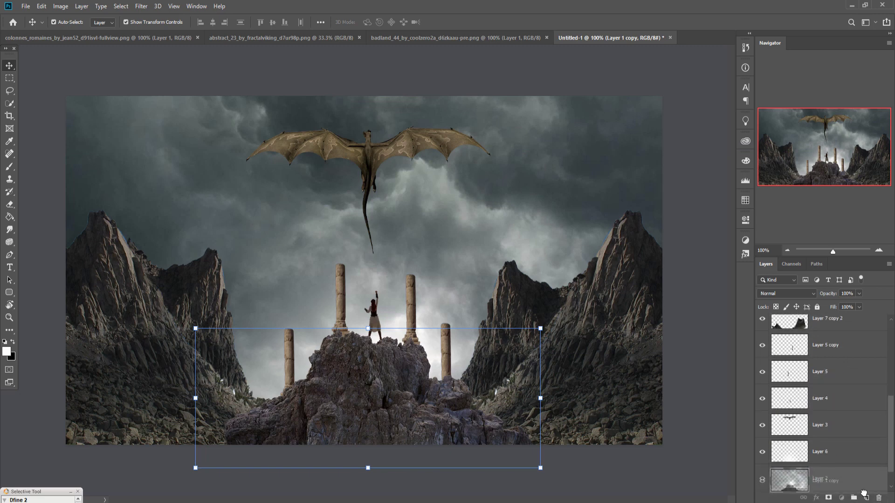
drag(860, 482, 860, 446)
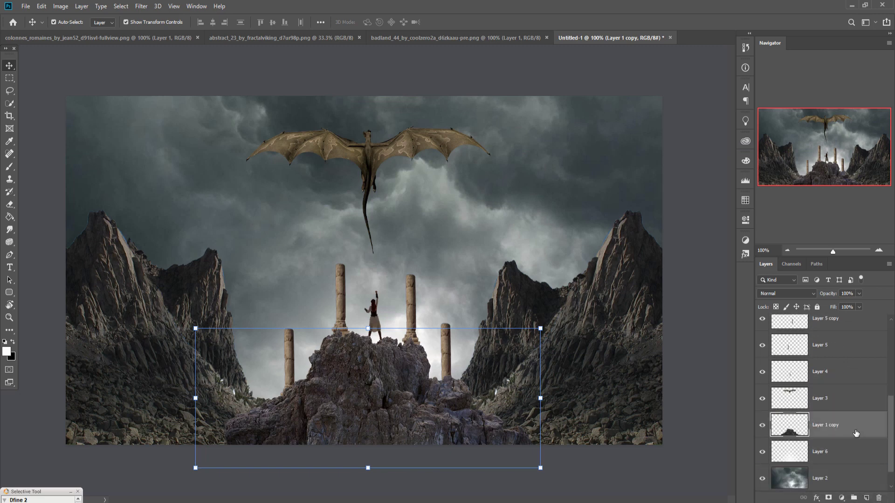
Step: Enlarge the rock copy into a cliff behind the columns, below Layer 6
mouse_move(545, 334)
mouse_down()
mouse_move(687, 224)
mouse_move(859, 198)
mouse_up()
mouse_move(455, 255)
mouse_down()
mouse_move(509, 262)
mouse_move(430, 222)
mouse_move(460, 218)
mouse_up()
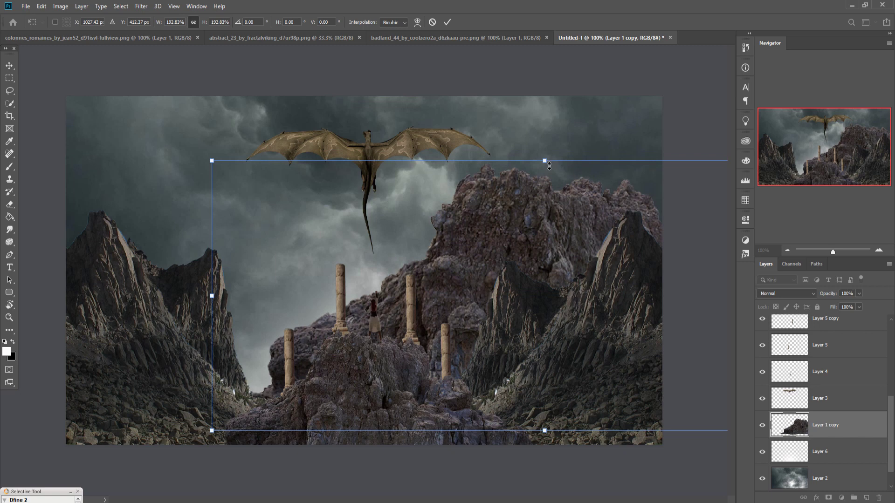
mouse_move(549, 166)
mouse_down()
mouse_move(549, 212)
mouse_move(379, 236)
mouse_up()
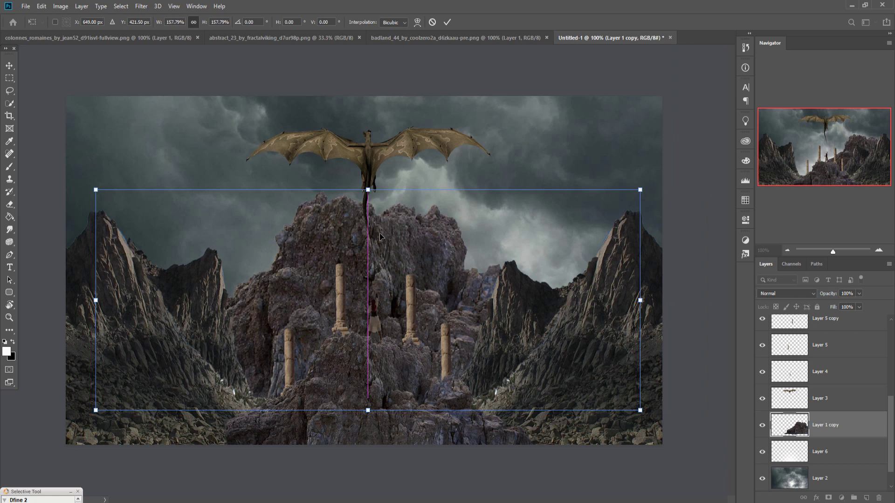
drag(841, 434, 836, 465)
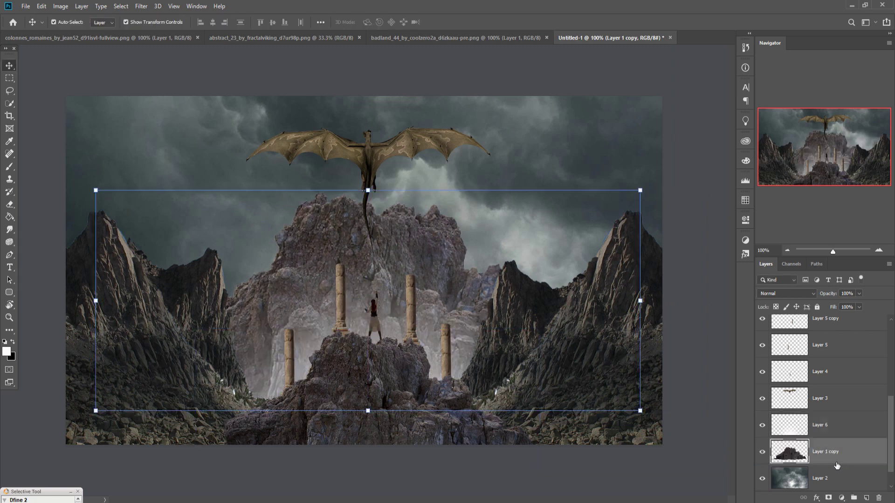
drag(401, 236, 394, 229)
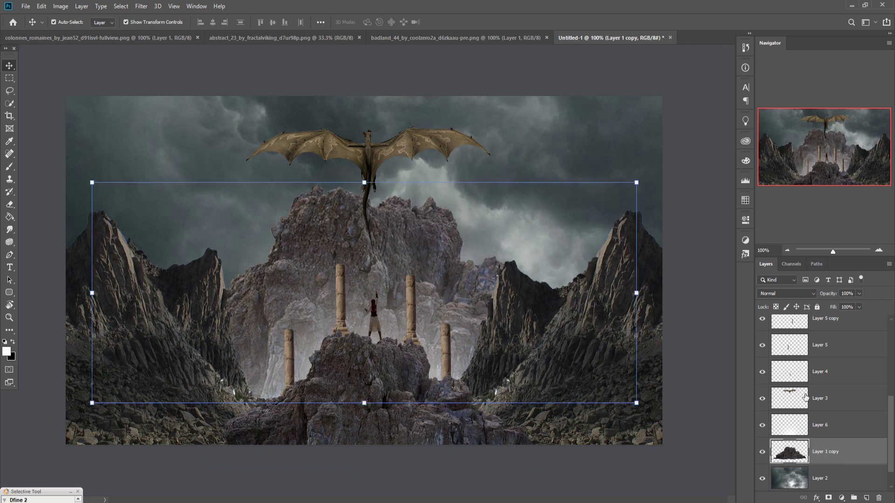
mouse_move(849, 462)
mouse_down()
mouse_move(851, 472)
mouse_move(850, 457)
mouse_up()
Step: Duplicate the storm-cloud Layer 2 and move the copy above Layer 1 copy
click(843, 475)
right_click(843, 475)
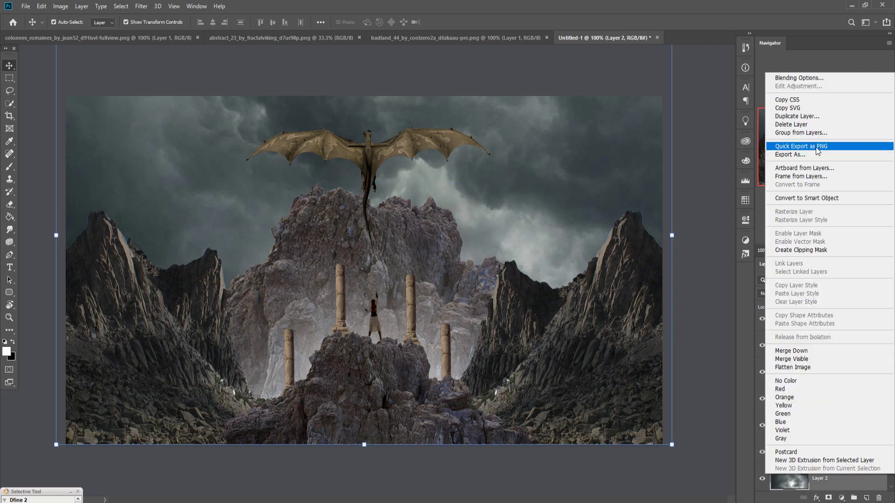
click(799, 117)
click(524, 144)
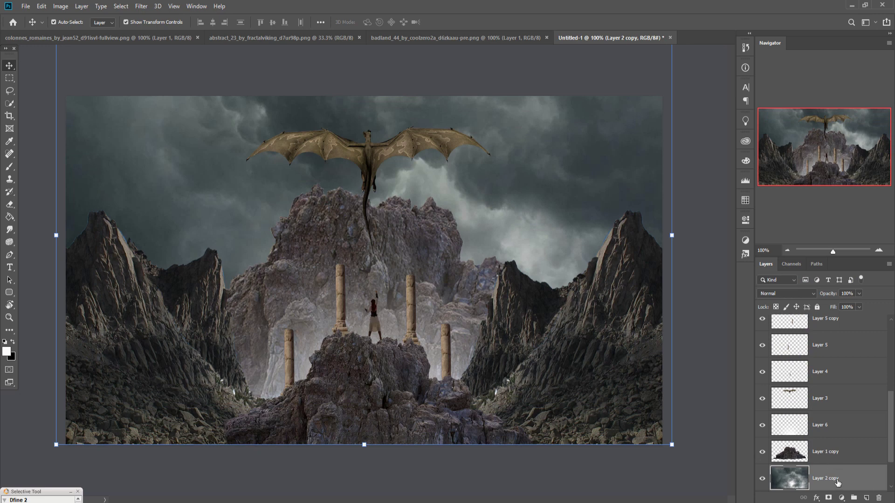
mouse_move(838, 482)
mouse_down()
mouse_move(837, 355)
mouse_move(838, 437)
mouse_up()
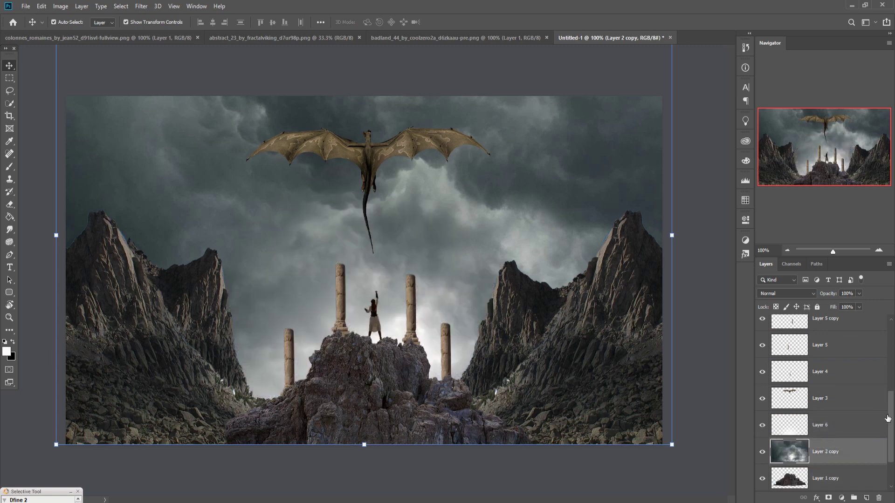
Step: Mask the cloud copy and paint it with a black brush at 6% opacity
click(828, 497)
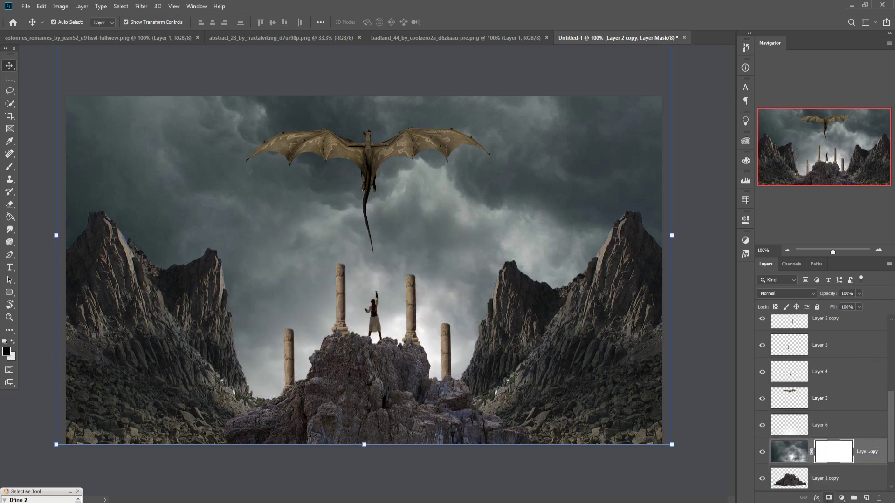
click(9, 166)
click(215, 22)
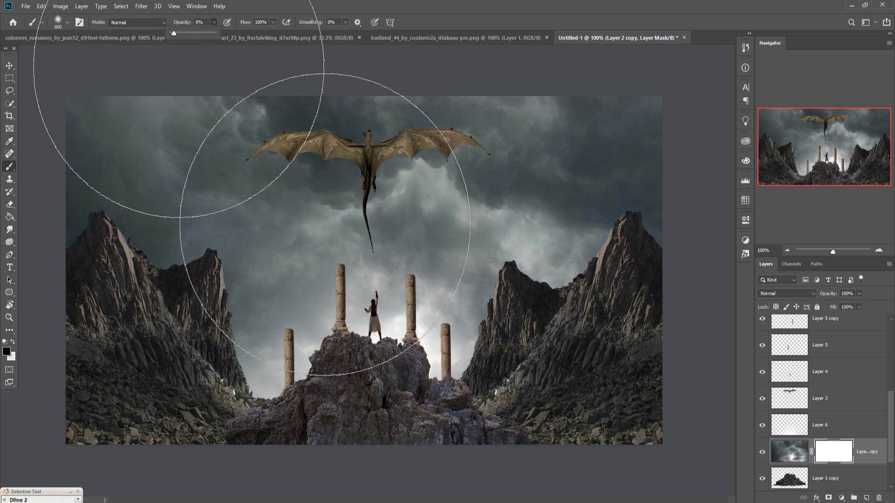
mouse_move(300, 180)
mouse_down()
mouse_move(371, 264)
mouse_move(182, 289)
mouse_move(532, 270)
mouse_move(428, 270)
mouse_move(307, 302)
mouse_move(254, 239)
mouse_move(184, 290)
mouse_move(152, 330)
mouse_move(172, 295)
mouse_move(151, 293)
mouse_move(440, 310)
mouse_move(514, 263)
mouse_move(442, 355)
mouse_up()
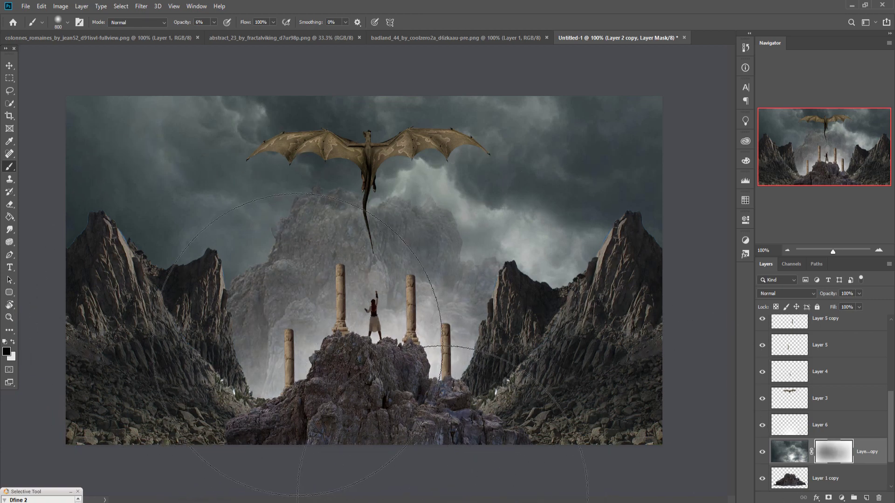
click(9, 65)
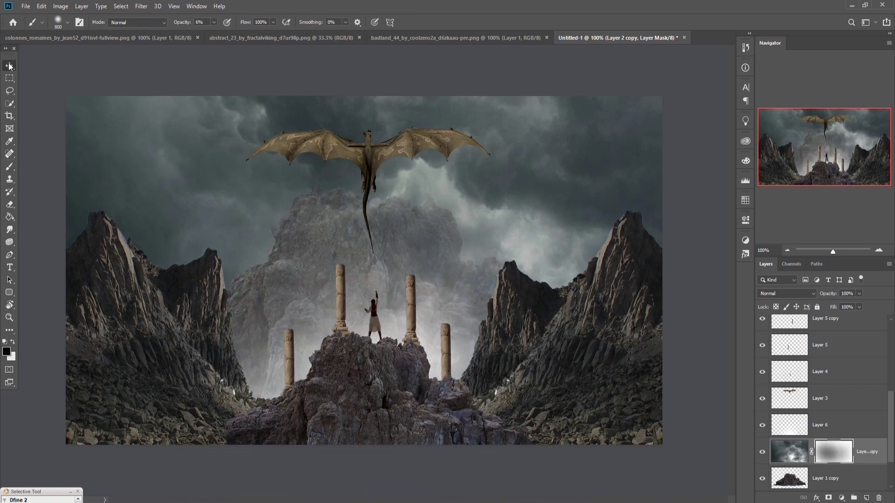
Step: Duplicate Layer 7 copy as Layer 7 copy 4, move it to the top, then shrink and lower it
scroll(834, 408, up, 3)
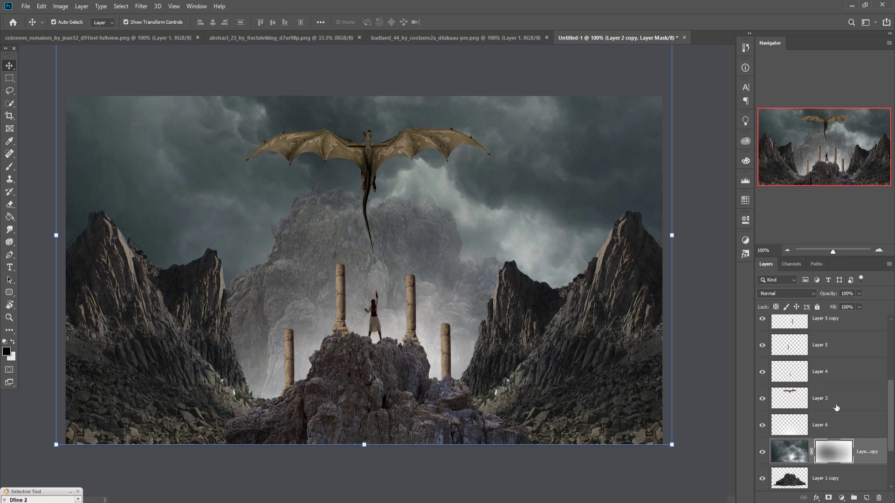
click(847, 372)
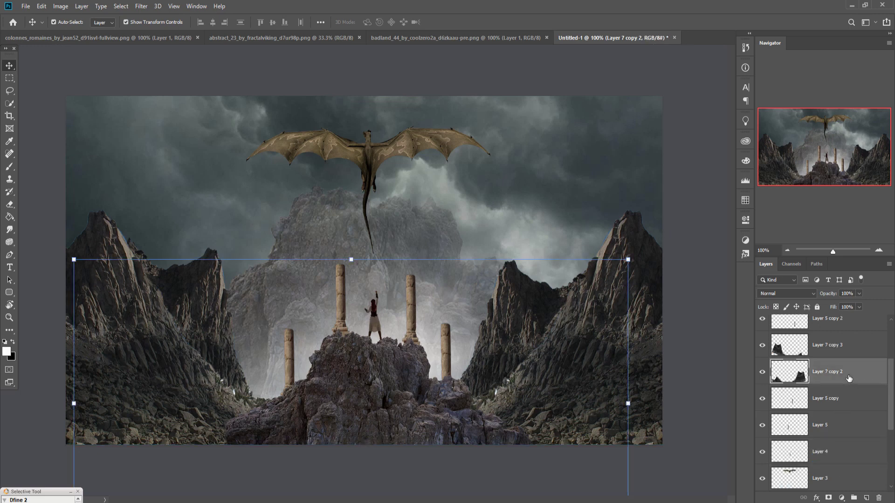
scroll(848, 372, up, 3)
click(837, 392)
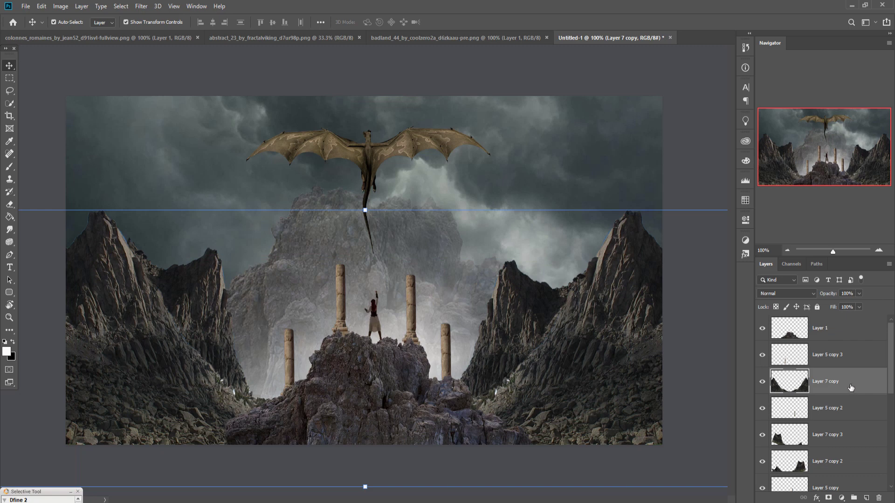
right_click(850, 388)
click(748, 154)
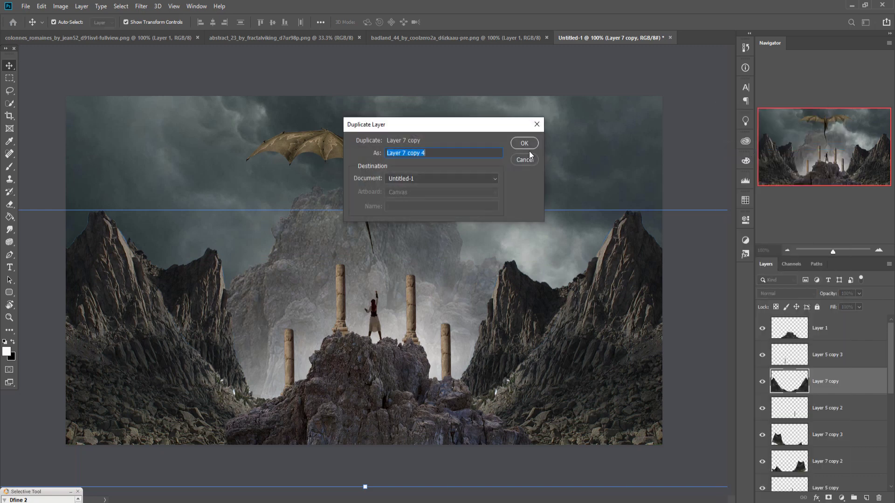
click(525, 145)
drag(840, 378, 841, 321)
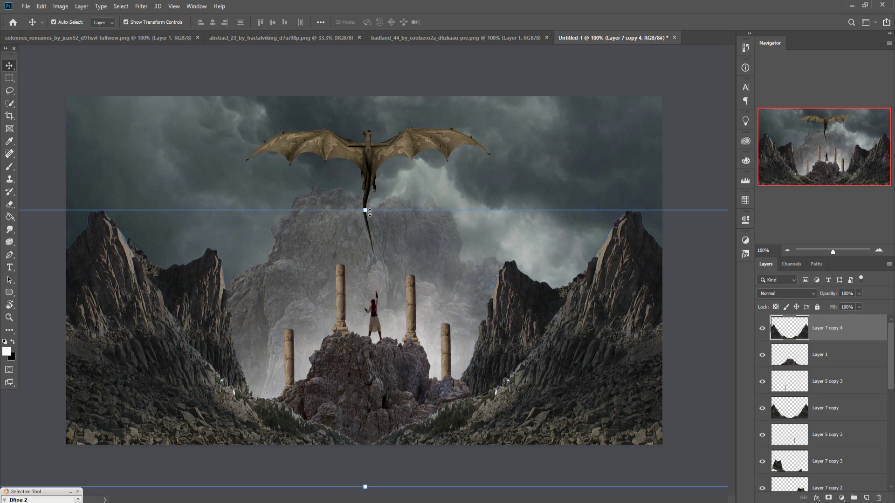
mouse_move(370, 213)
mouse_down()
mouse_move(363, 274)
mouse_move(394, 454)
mouse_move(303, 465)
mouse_move(333, 473)
mouse_up()
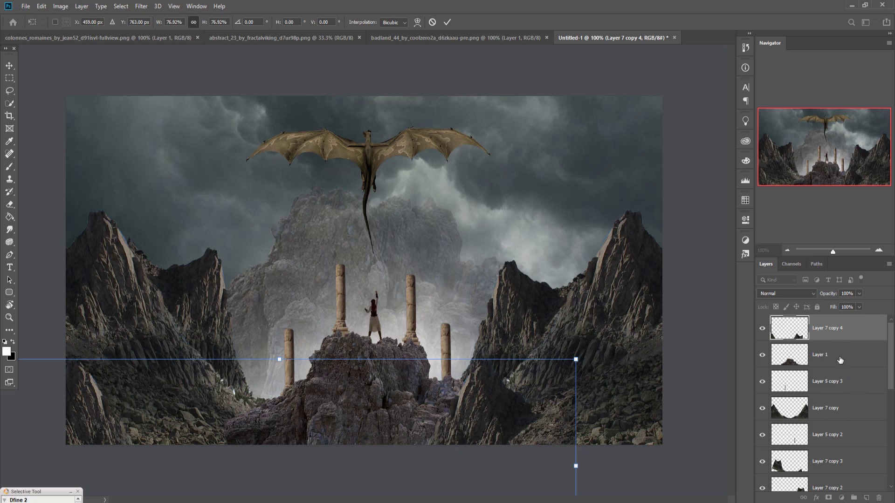
key(Return)
Step: Mask Layer 7 copy 4 and brush out its bottom edge with a smaller brush at about 52% opacity
click(828, 498)
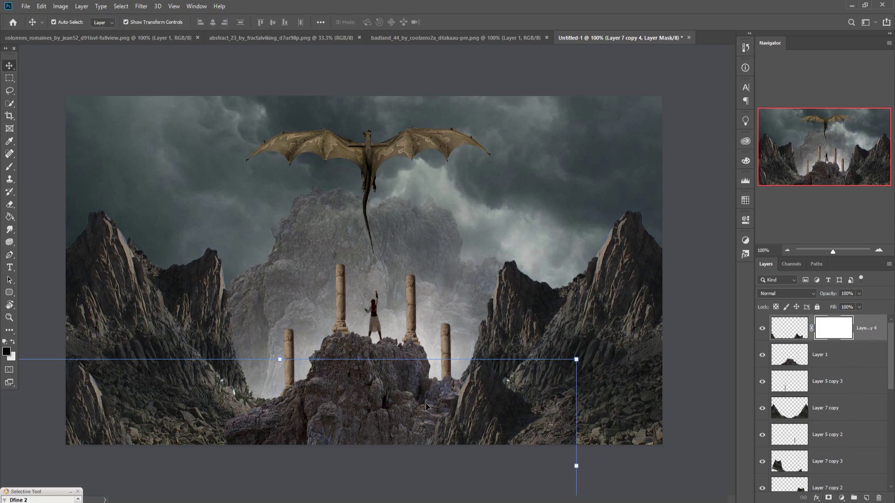
click(10, 166)
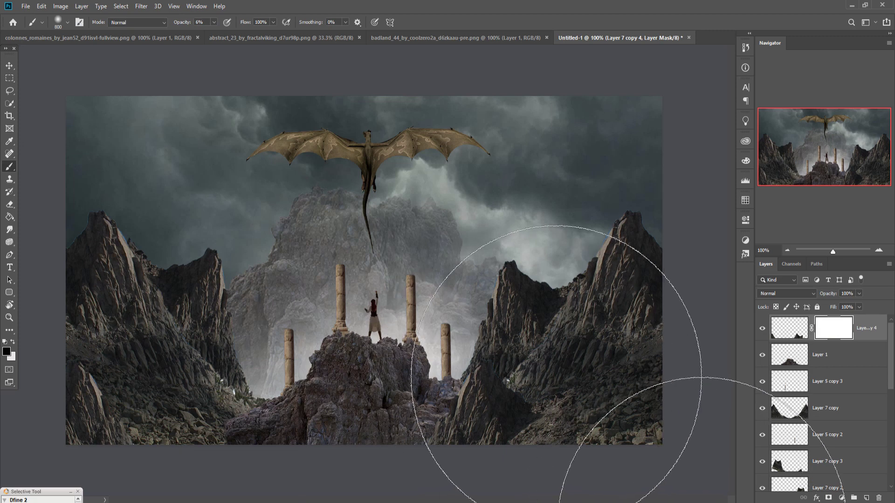
key(bracketleft)
key(bracketleft)
key(bracketleft)
key(bracketleft)
key(bracketleft)
click(214, 23)
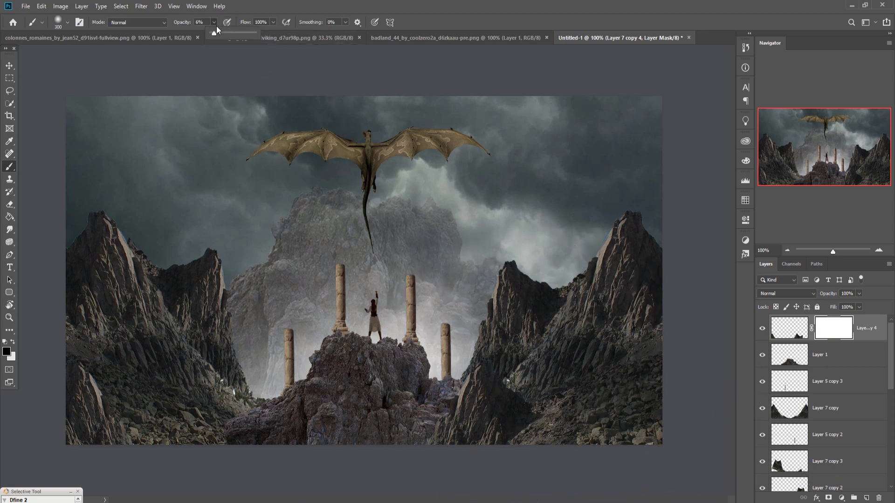
drag(233, 33, 234, 33)
key(bracketleft)
key(bracketleft)
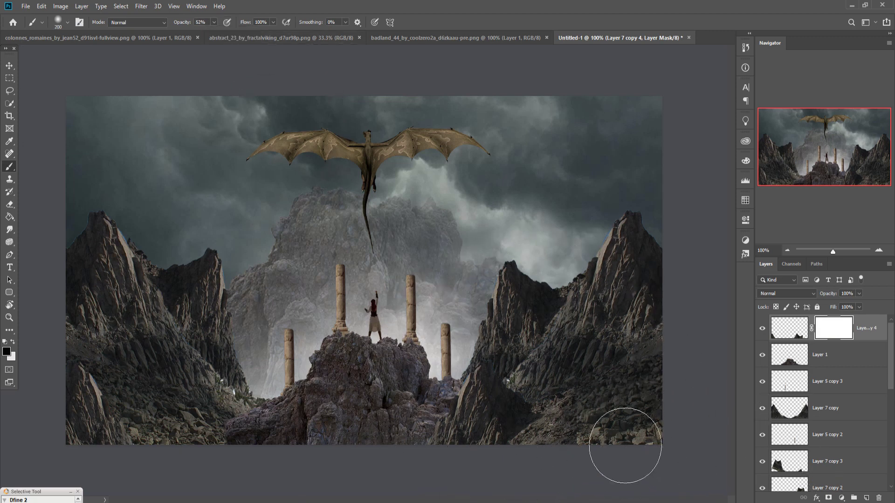
drag(619, 449, 609, 473)
drag(625, 429, 625, 470)
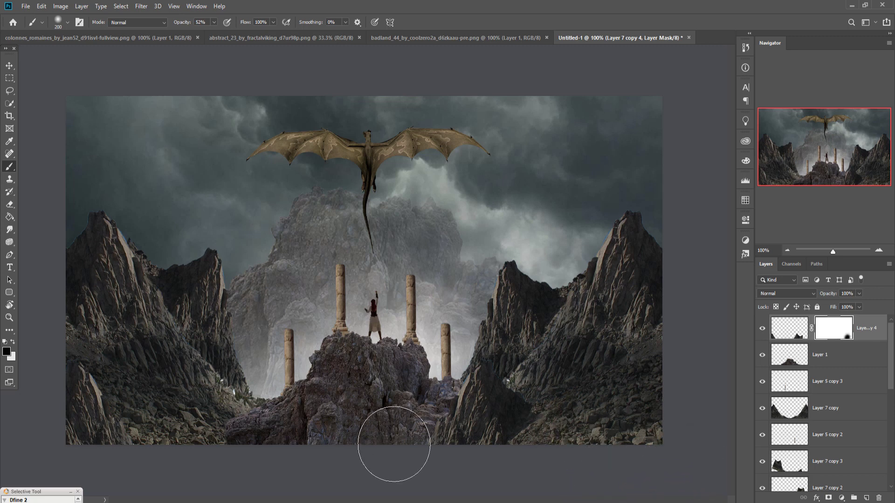
click(10, 65)
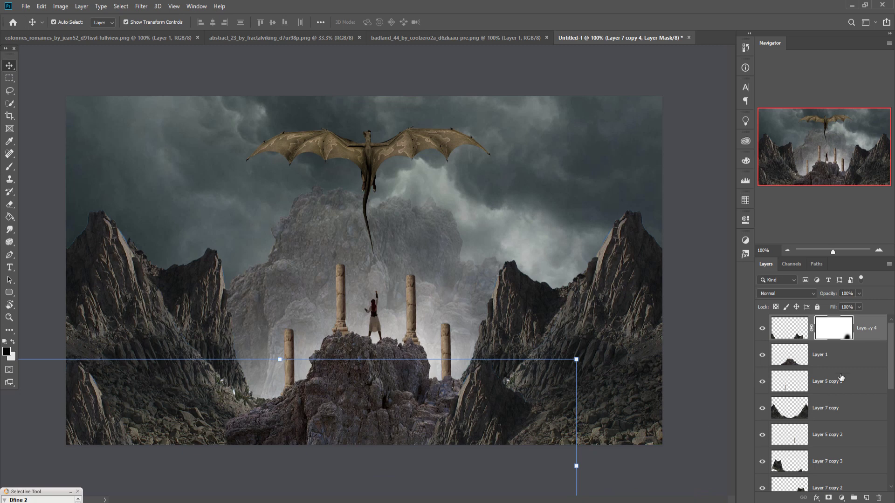
Step: Duplicate the masked rocks as Layer 7 copy 5, tilt it slightly, and place it at the left
right_click(862, 334)
click(763, 146)
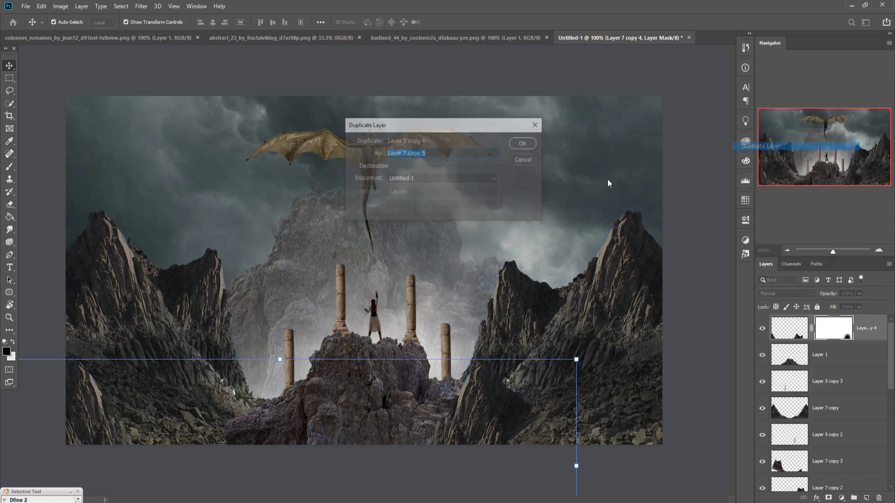
click(529, 146)
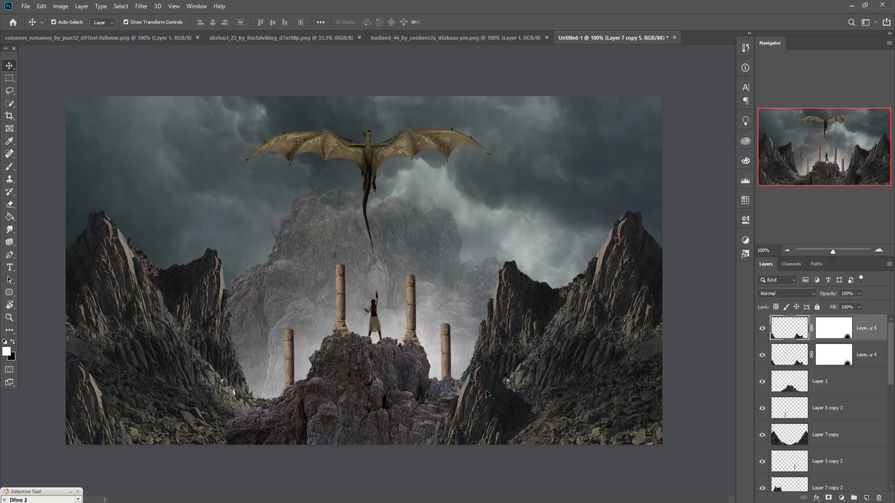
mouse_move(488, 395)
mouse_down()
mouse_move(316, 432)
mouse_move(284, 414)
mouse_up()
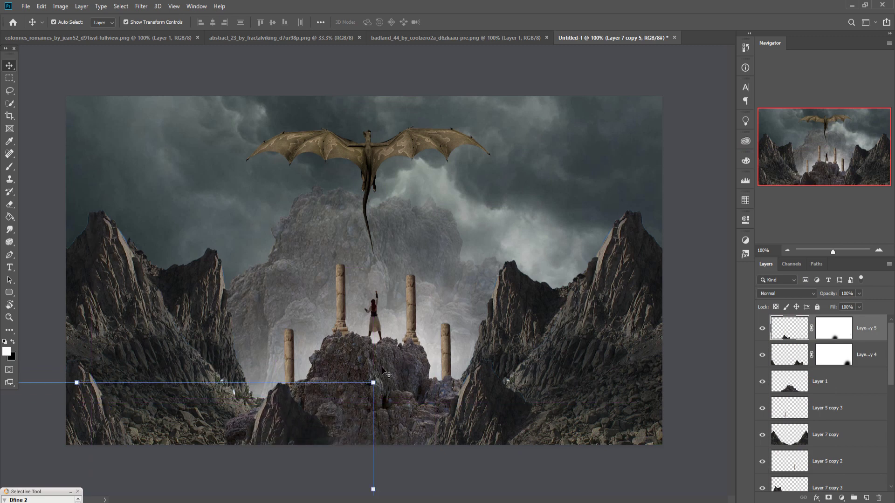
drag(386, 381, 399, 354)
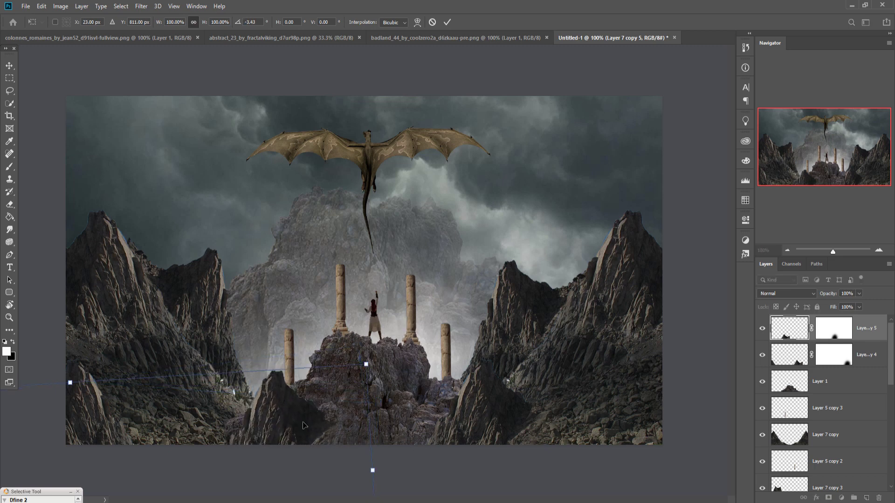
drag(305, 440, 266, 437)
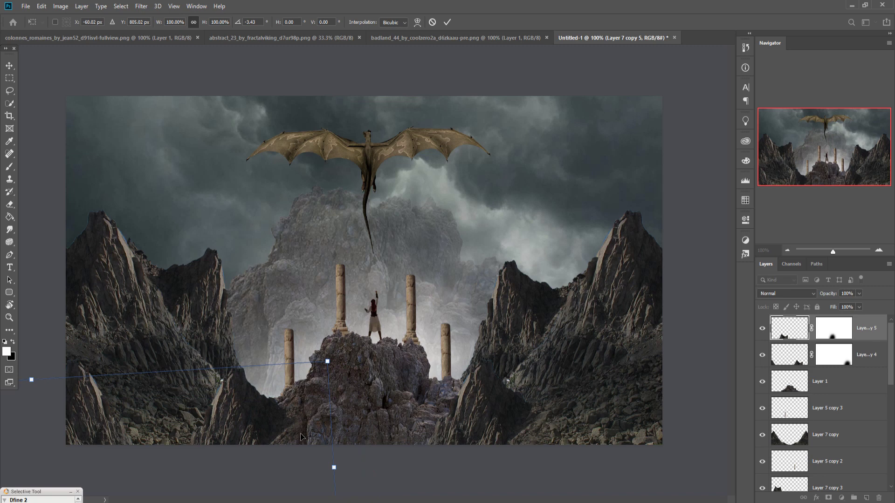
click(447, 22)
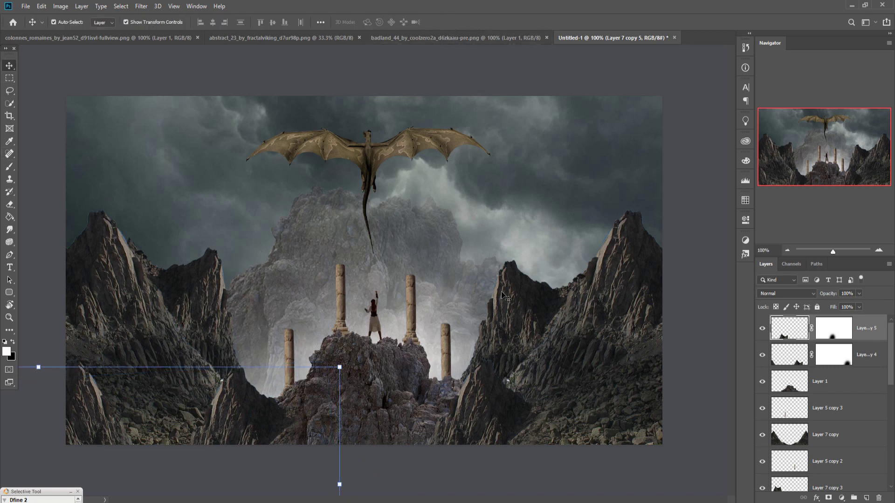
Step: Move the right pillar above Layer 7 copy and the Layer 5 pillars to the top
scroll(830, 412, down, 2)
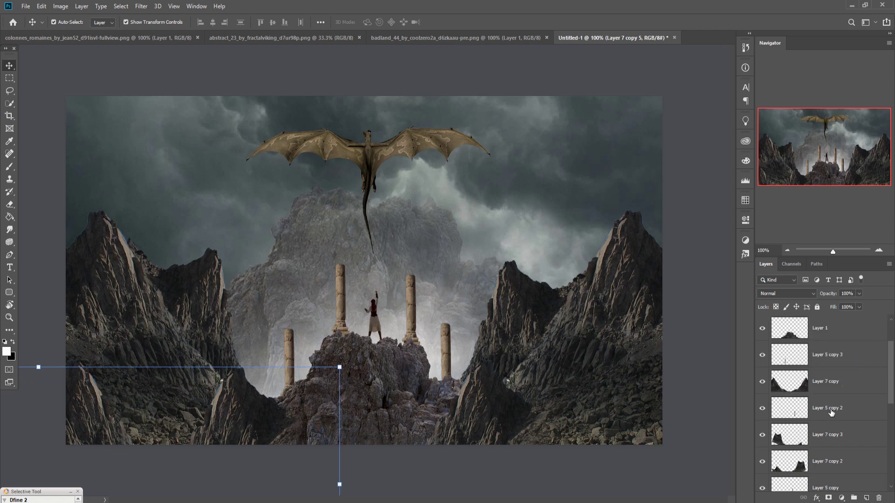
scroll(831, 412, up, 1)
scroll(833, 414, down, 1)
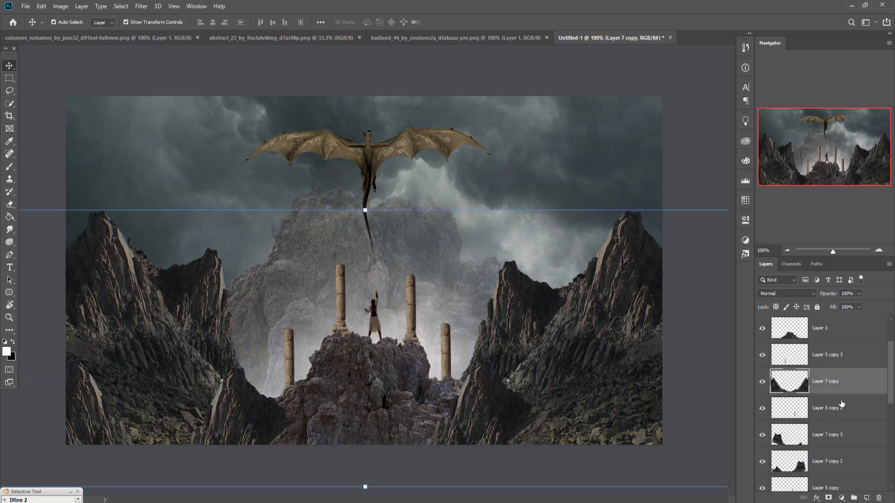
drag(841, 413, 839, 381)
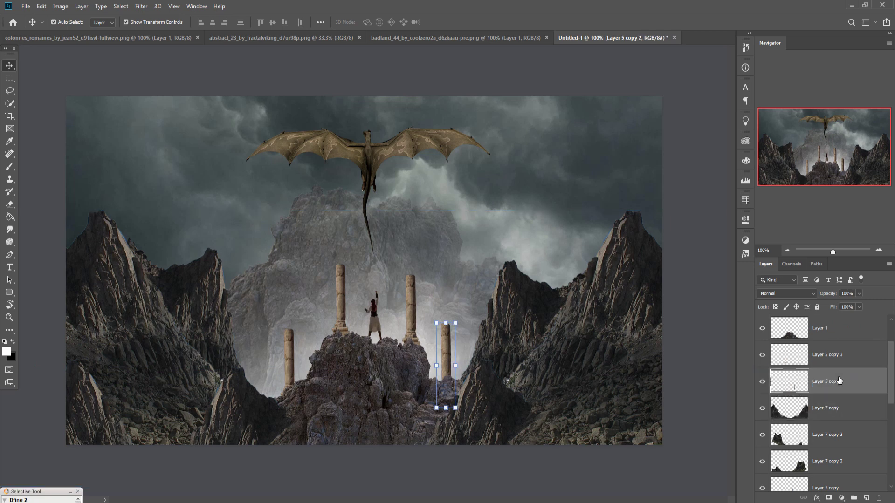
scroll(845, 382, down, 1)
scroll(845, 382, down, 1)
scroll(845, 382, down, 1)
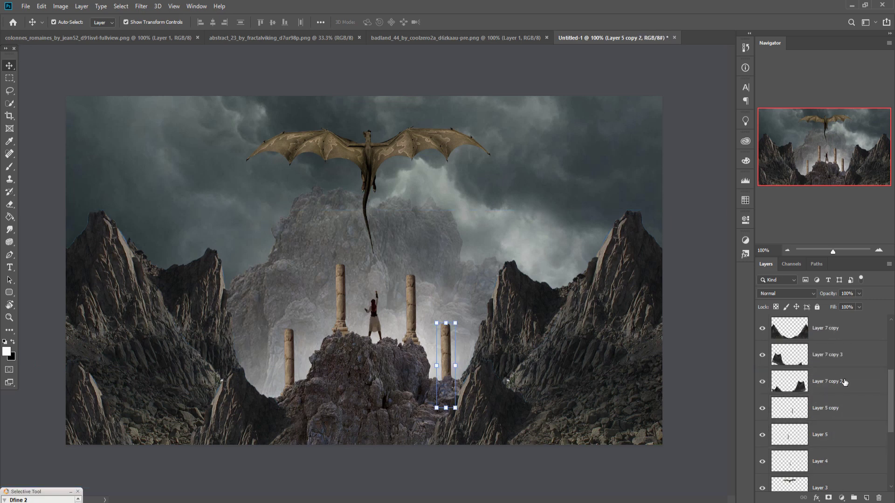
click(835, 409)
shift+click(834, 434)
mouse_move(835, 435)
mouse_down()
mouse_move(834, 319)
mouse_move(825, 360)
mouse_up()
Step: Place the Layer 4 woman and Layer 3 dragon just below Layer 1, leaving Layer 4 selected
scroll(857, 369, up, 3)
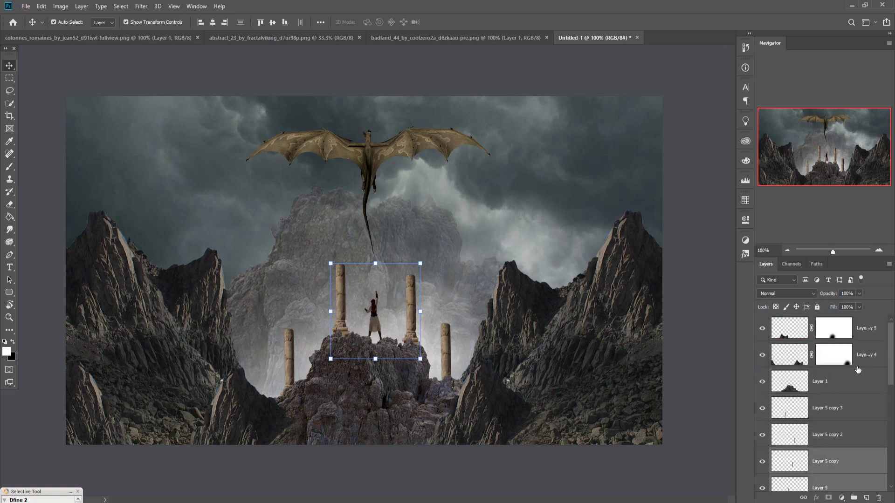
click(833, 386)
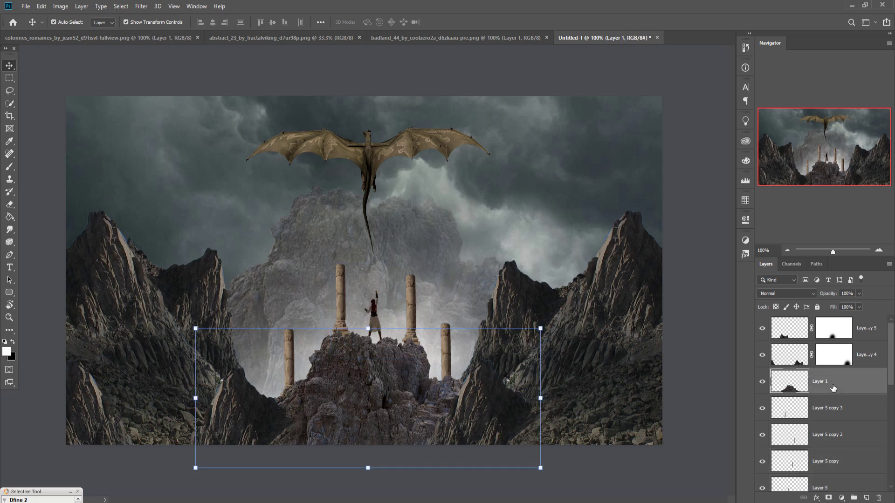
scroll(833, 388, down, 5)
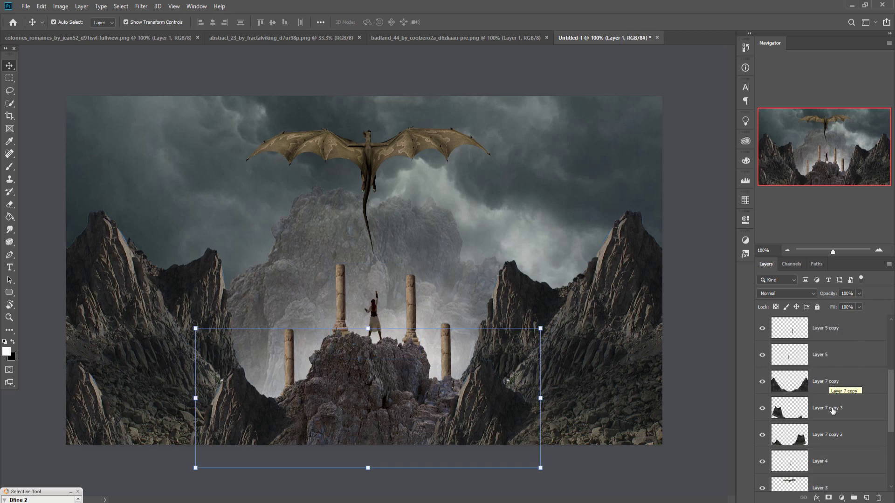
click(836, 462)
shift+click(836, 482)
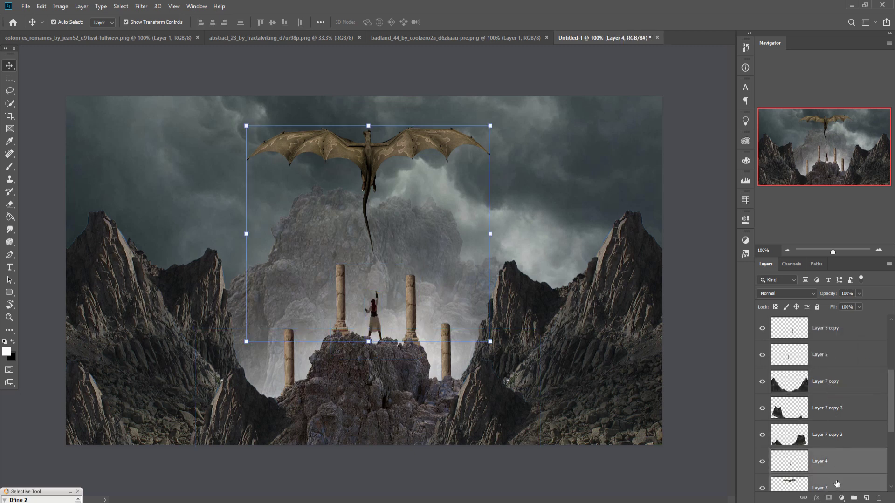
scroll(834, 400, up, 3)
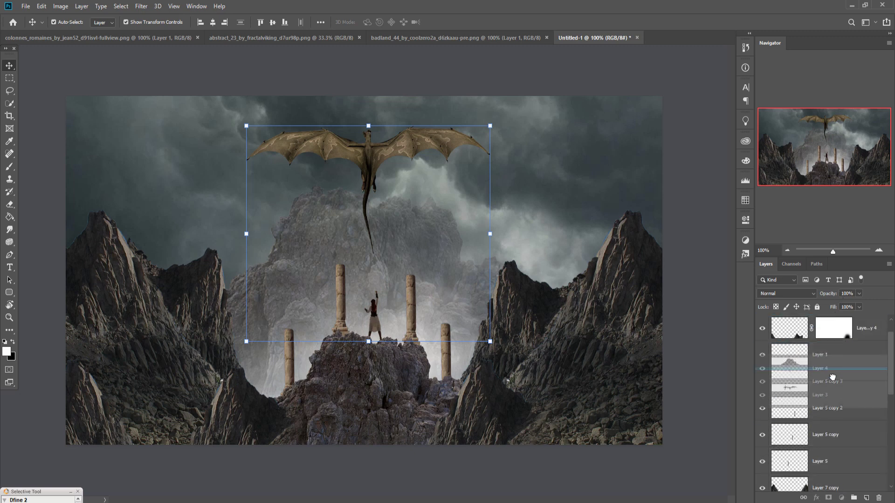
drag(820, 336, 817, 352)
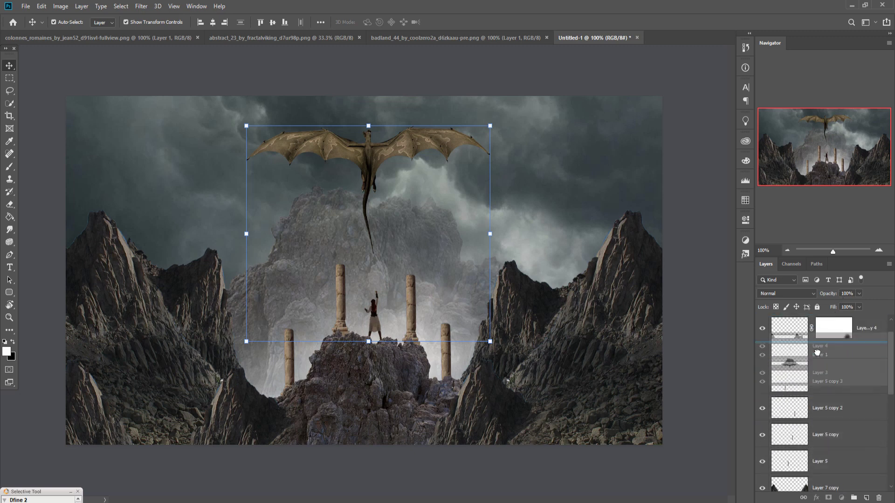
drag(817, 353, 817, 364)
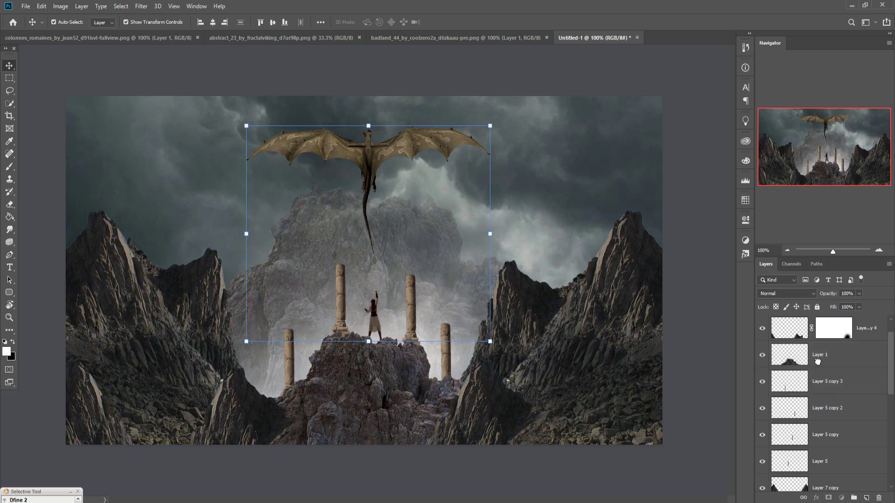
click(825, 387)
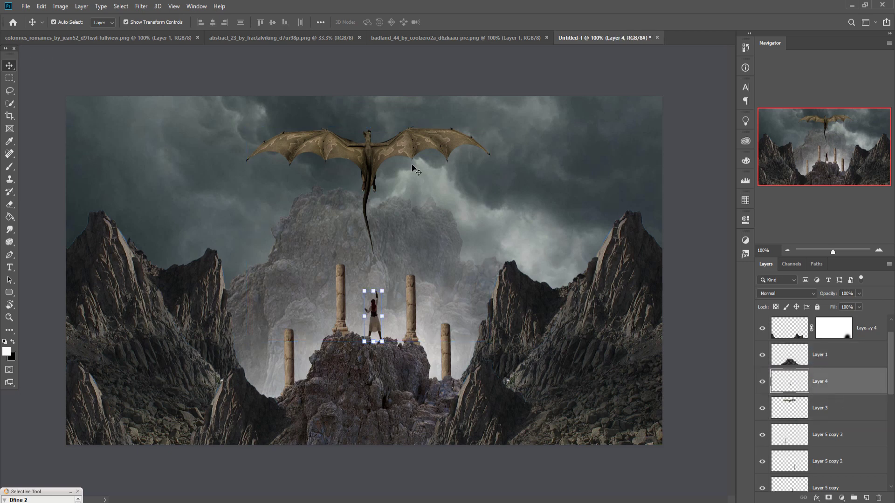
Step: Copy the badland rock spire layer into Untitled-1 and close the badland window
click(474, 37)
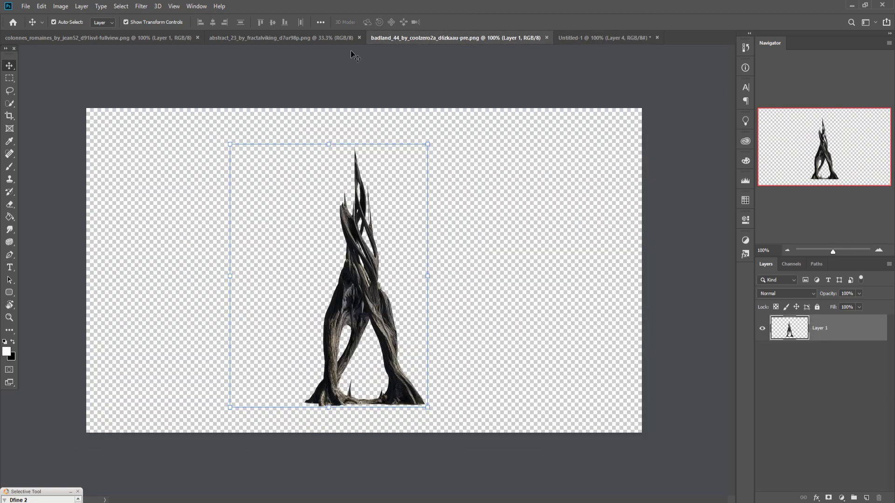
drag(457, 41, 456, 79)
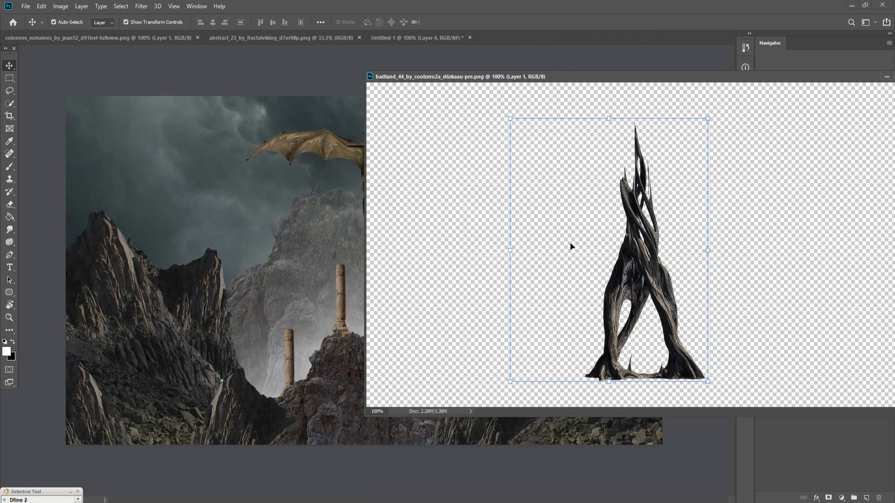
drag(572, 245, 262, 230)
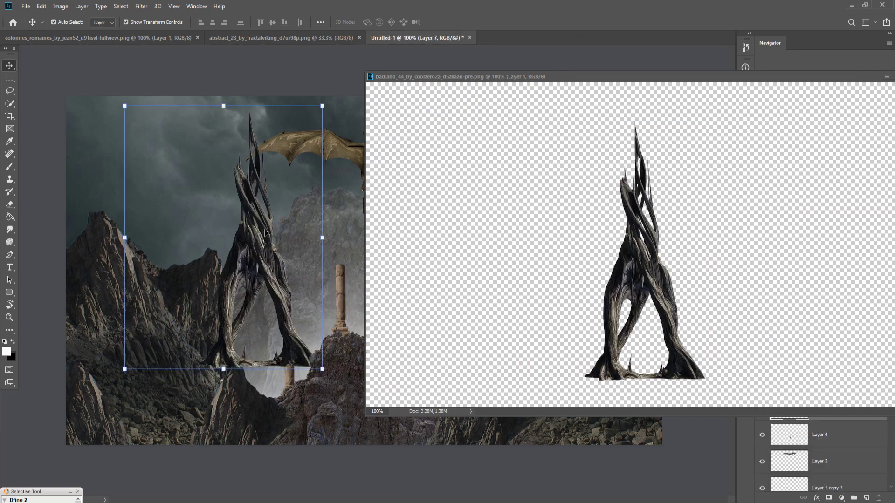
click(887, 77)
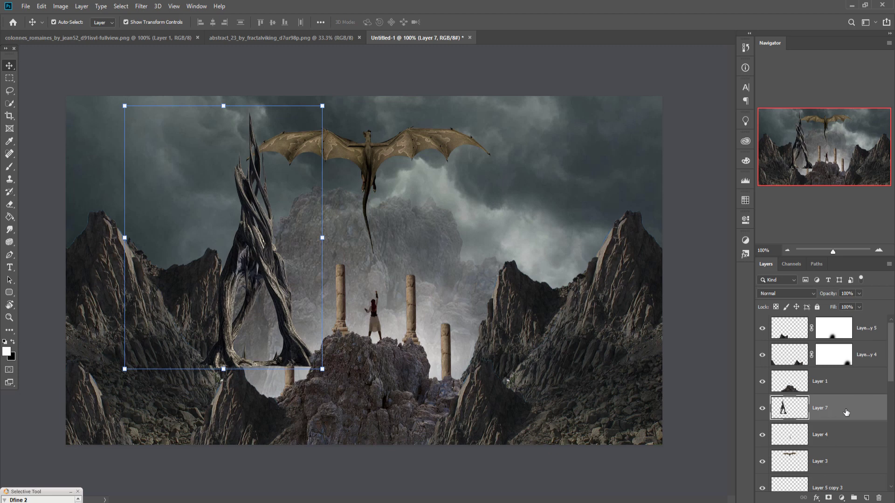
Step: Move Layer 7 down the stack and scale it ~140% over the left mountains
scroll(825, 466, down, 2)
drag(839, 371, 846, 414)
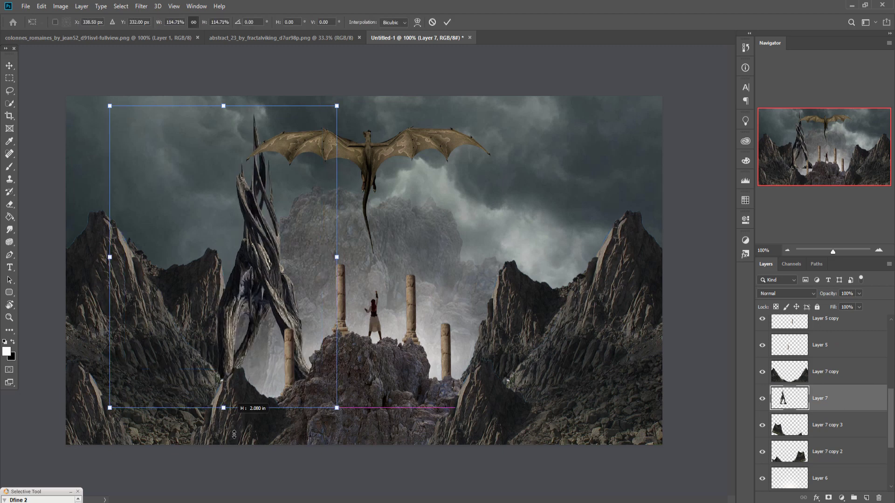
drag(223, 369, 233, 473)
mouse_move(272, 312)
mouse_down()
mouse_move(241, 285)
mouse_move(241, 295)
mouse_move(220, 303)
mouse_up()
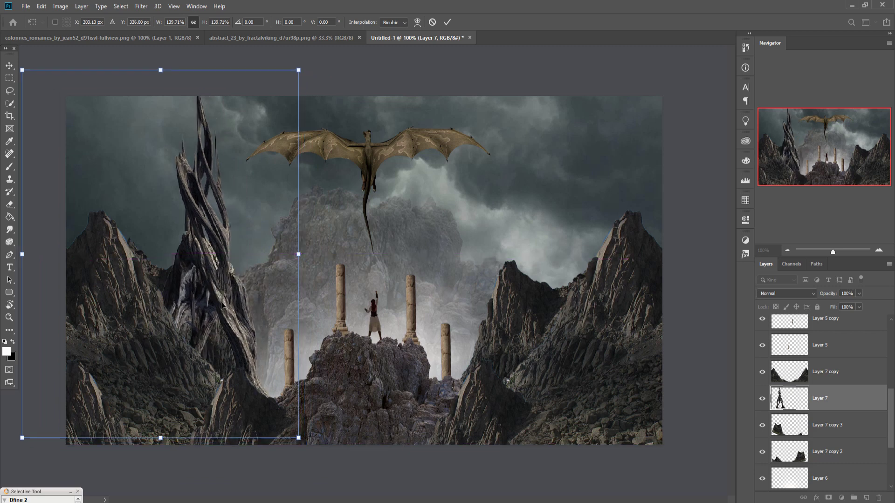
click(446, 23)
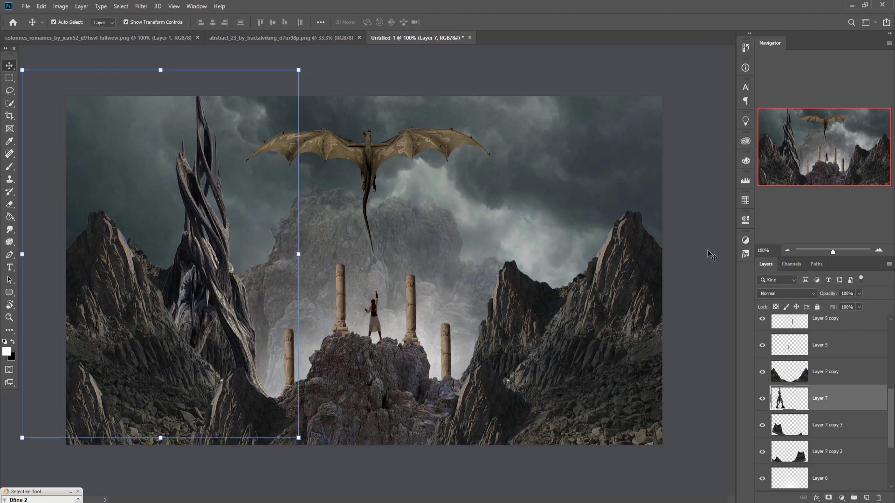
Step: Duplicate the Layer 7 spire and place the copy behind the right-hand mountains
right_click(848, 404)
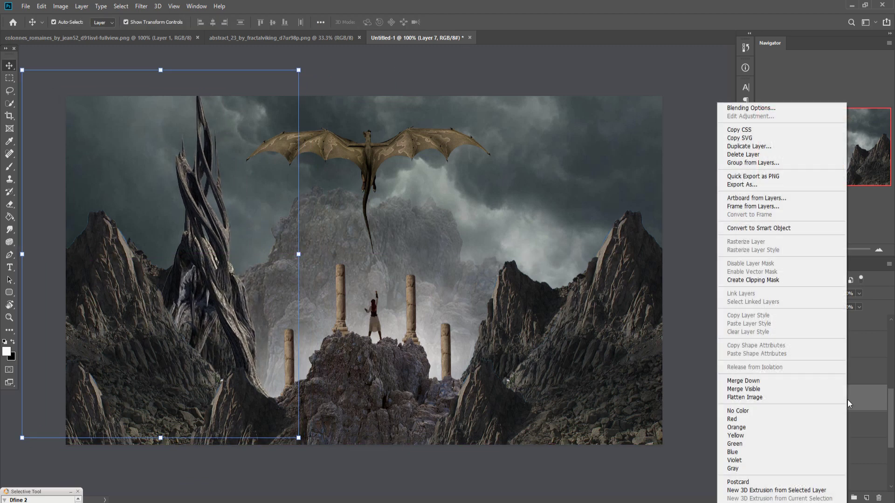
click(749, 146)
click(524, 146)
mouse_move(286, 219)
mouse_down()
mouse_move(583, 223)
mouse_move(566, 222)
mouse_up()
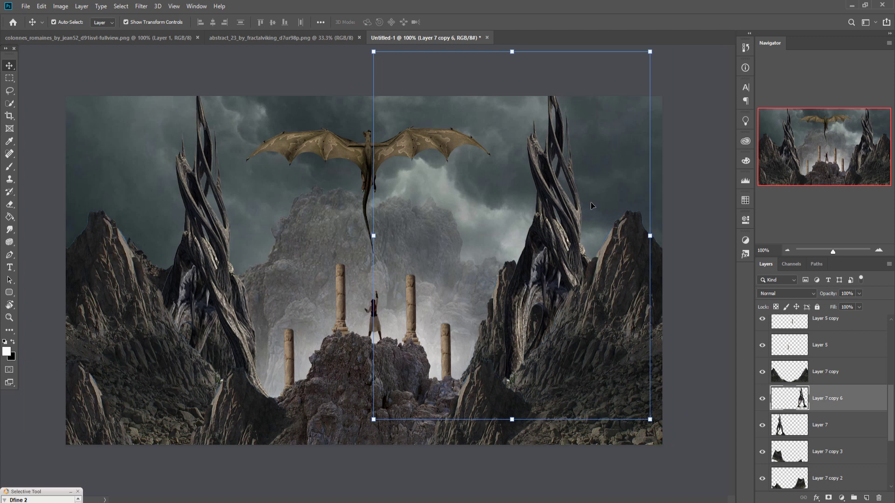
drag(562, 213, 553, 237)
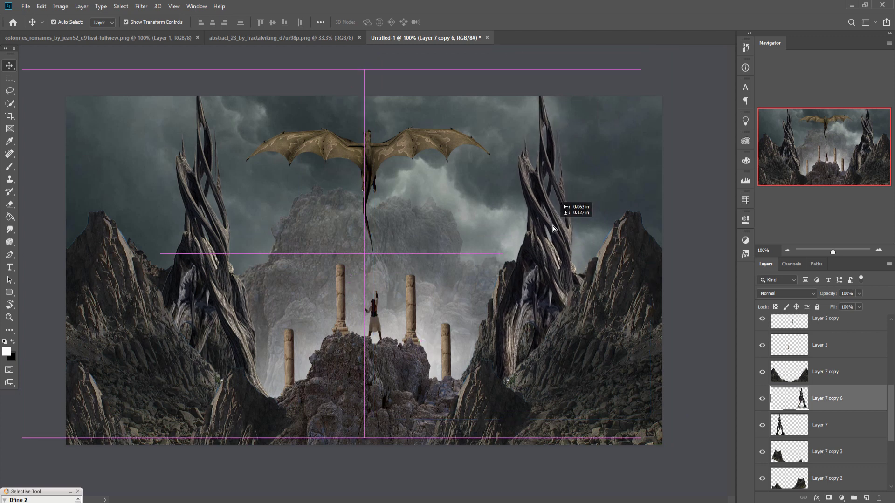
mouse_move(553, 236)
mouse_down()
mouse_move(541, 233)
mouse_move(558, 230)
mouse_up()
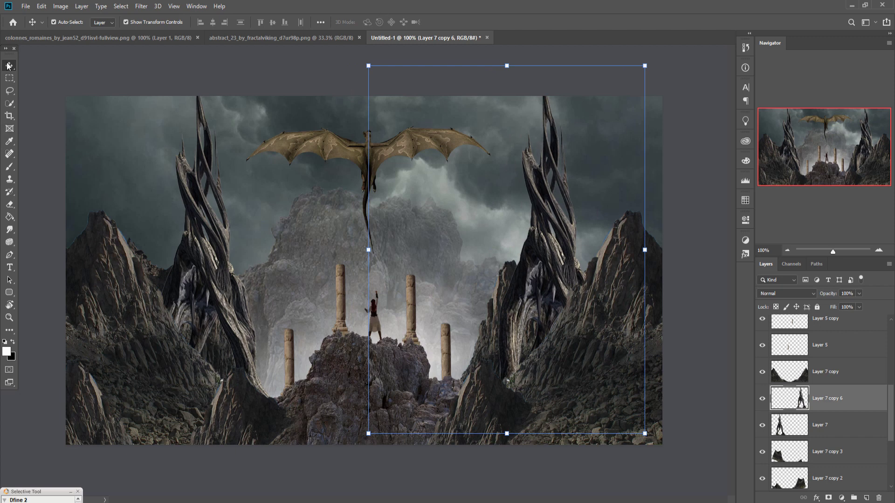
scroll(830, 397, up, 2)
scroll(830, 397, up, 1)
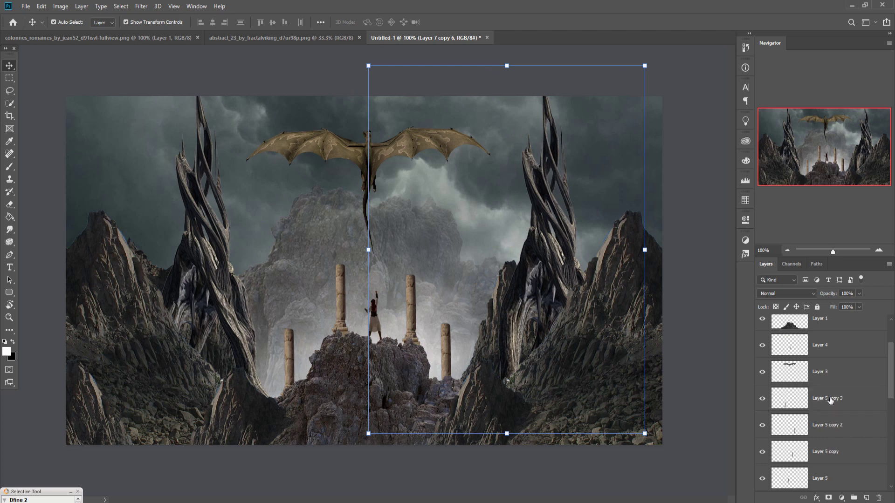
scroll(830, 397, up, 2)
scroll(830, 397, up, 2)
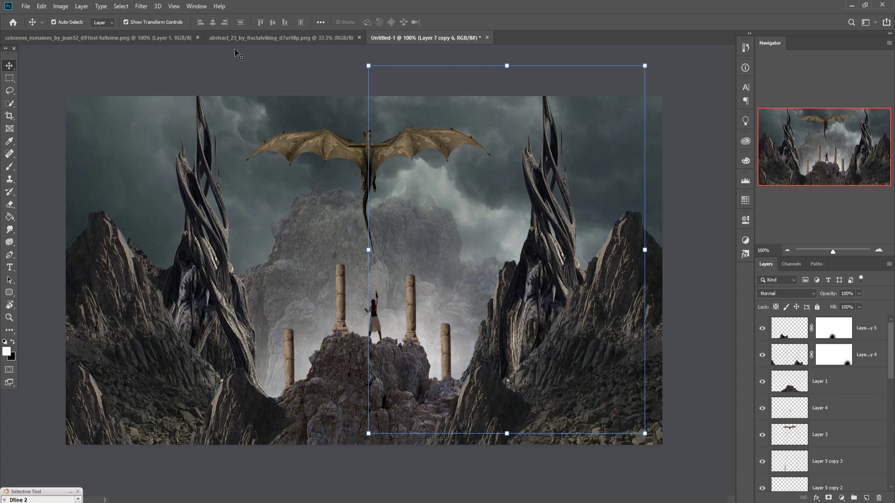
Step: Bring the abstract_23 fractal into Untitled-1 as Layer 8, below the masked rock layers
drag(237, 40, 575, 90)
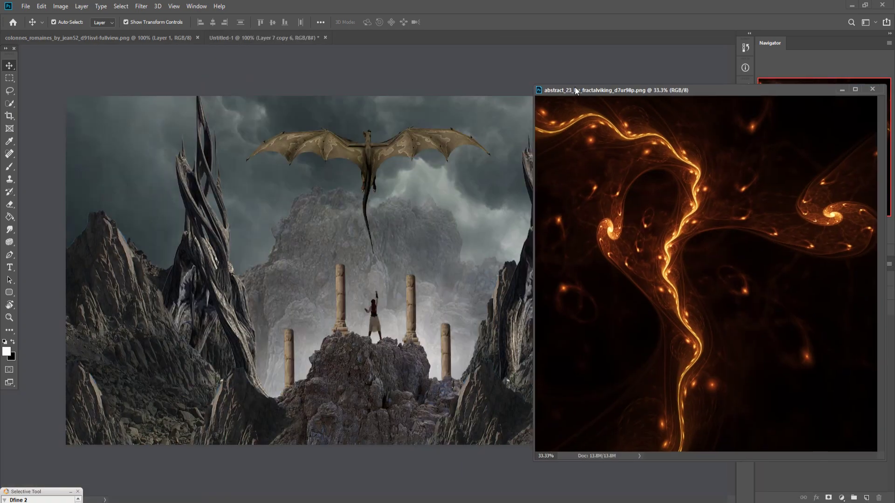
mouse_move(661, 247)
mouse_down()
mouse_move(518, 241)
mouse_move(454, 225)
mouse_up()
click(842, 89)
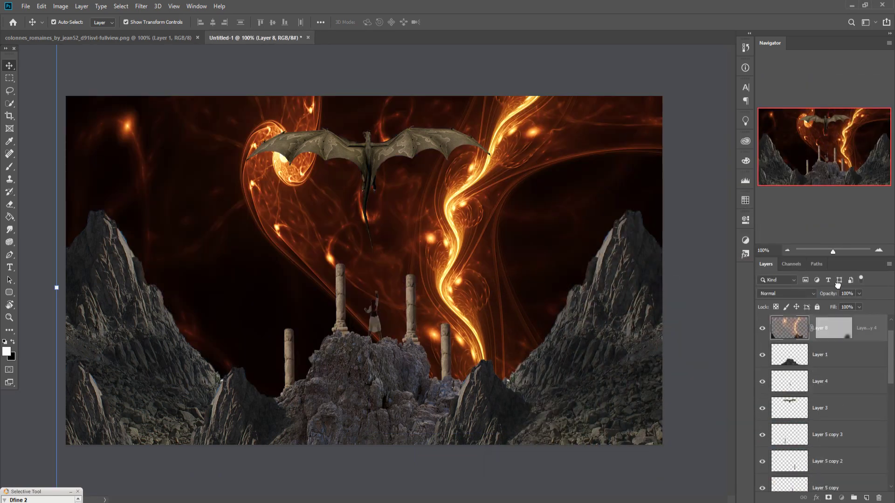
mouse_move(834, 328)
mouse_down()
mouse_move(834, 379)
mouse_move(833, 370)
mouse_up()
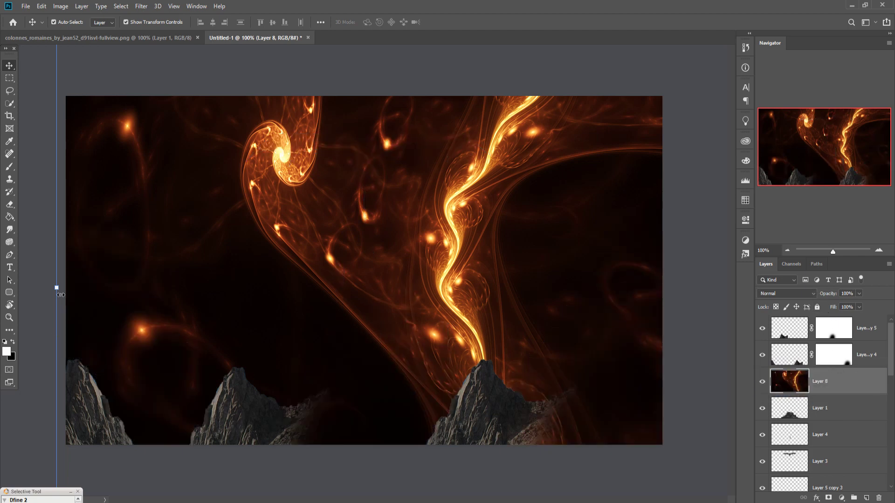
Step: Scale the fractal to about 25% and position it at top centre over the dragon
drag(56, 287, 540, 287)
mouse_move(598, 357)
mouse_down()
mouse_move(210, 250)
mouse_move(135, 217)
mouse_up()
mouse_move(138, 182)
mouse_down()
mouse_move(324, 228)
mouse_move(412, 203)
mouse_up()
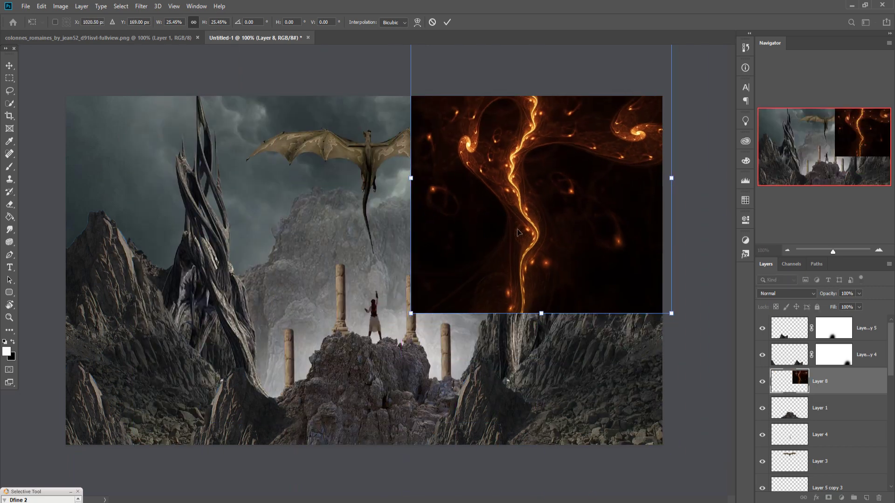
drag(519, 224, 376, 209)
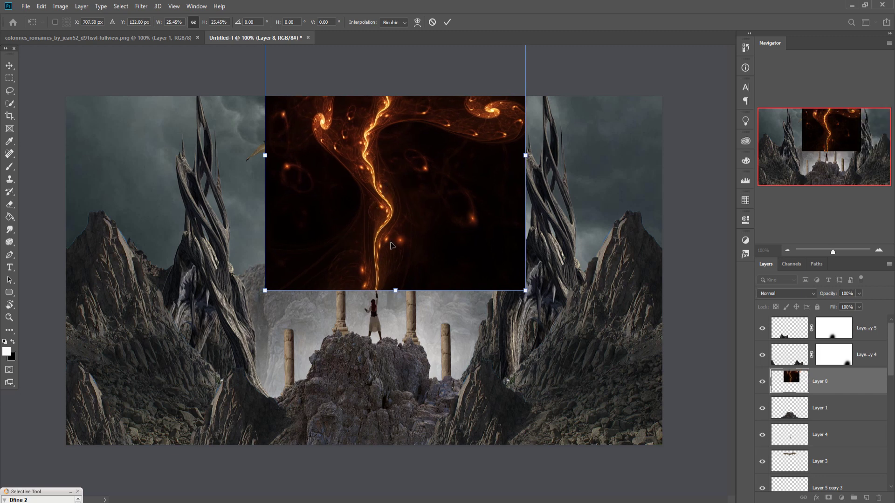
drag(391, 245, 390, 251)
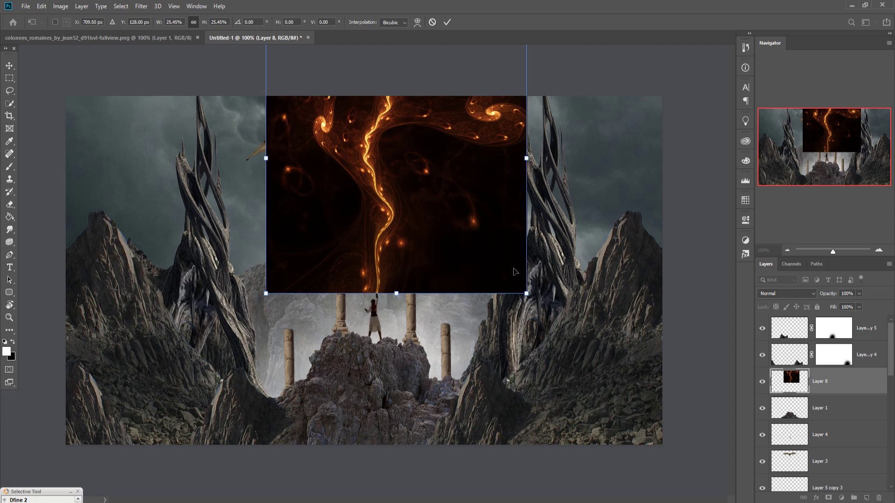
Step: Set Layer 8 to Color Dodge and squash it to about 16% height over the wings
click(810, 293)
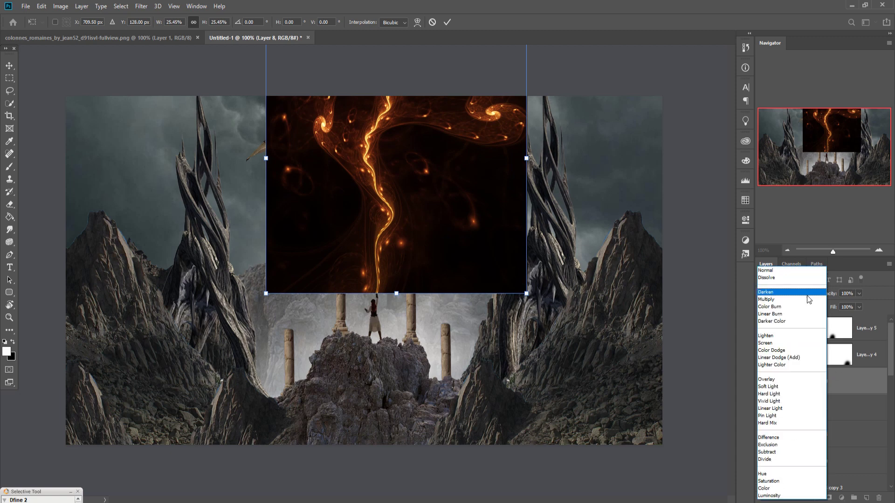
click(779, 350)
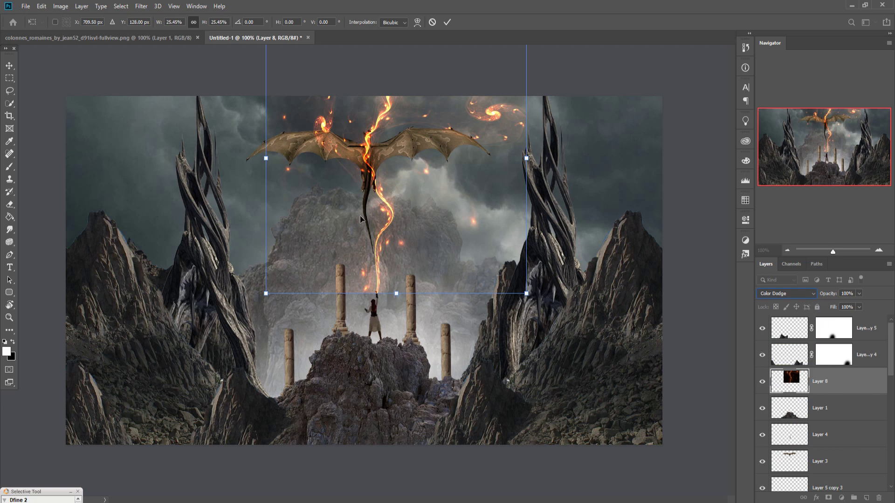
key(ctrl+minus)
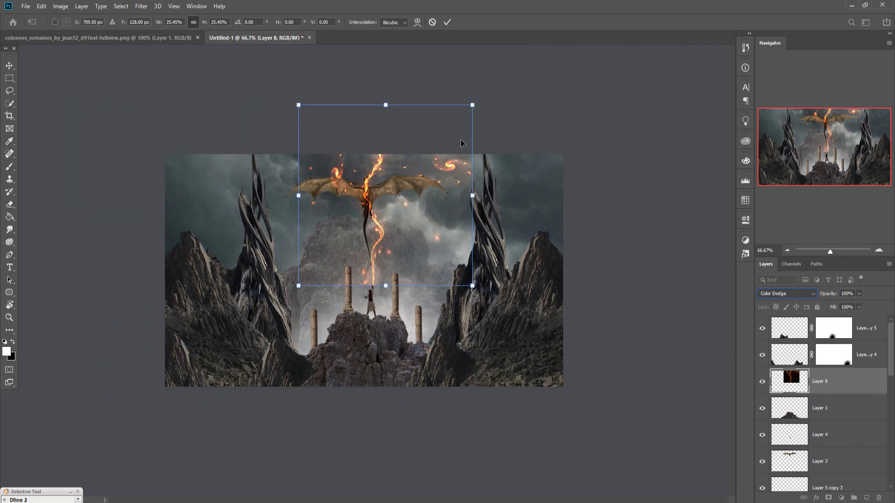
drag(391, 108, 374, 177)
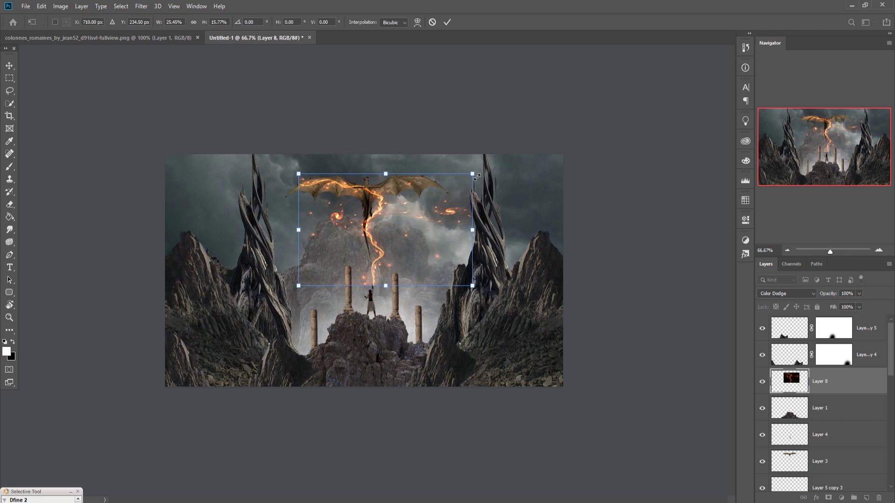
click(447, 21)
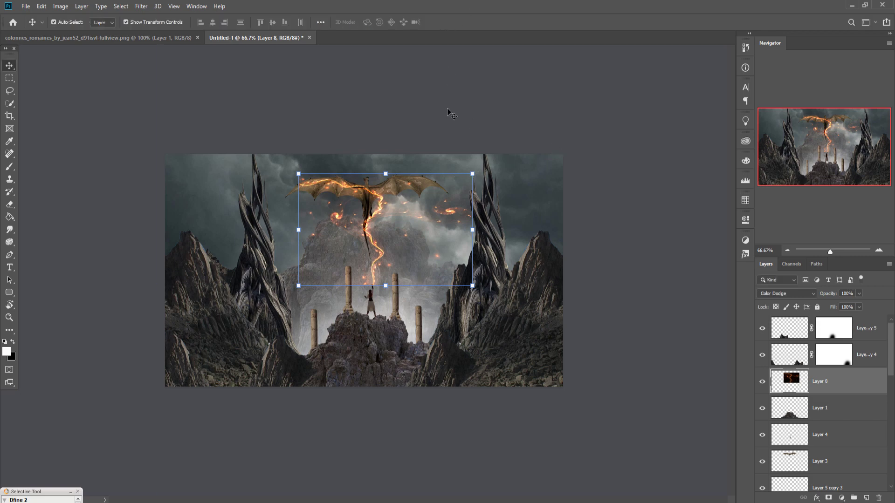
Step: Duplicate the fractal layer, flip the copy horizontally, and centre it under the dragon for warping
right_click(826, 386)
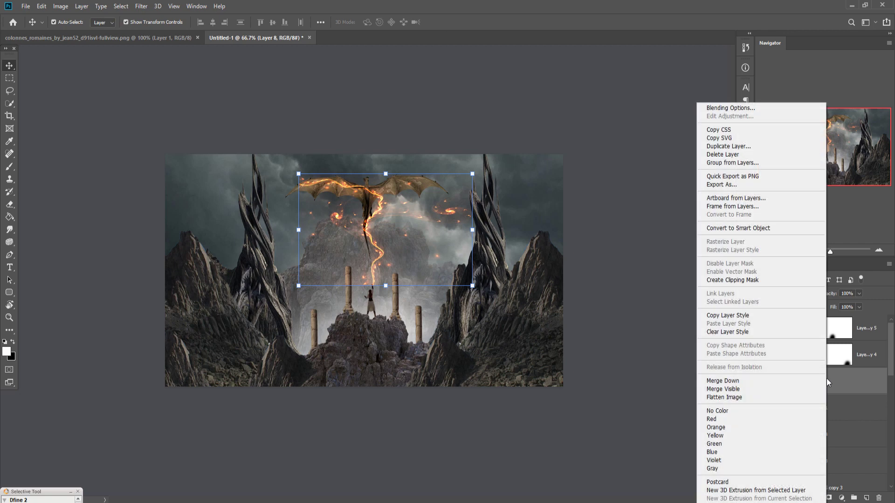
click(718, 147)
click(523, 144)
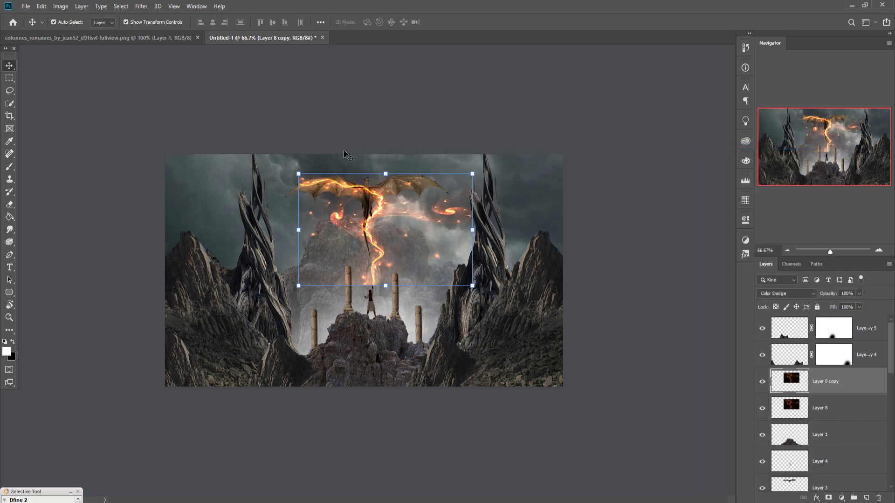
click(41, 7)
mouse_move(56, 228)
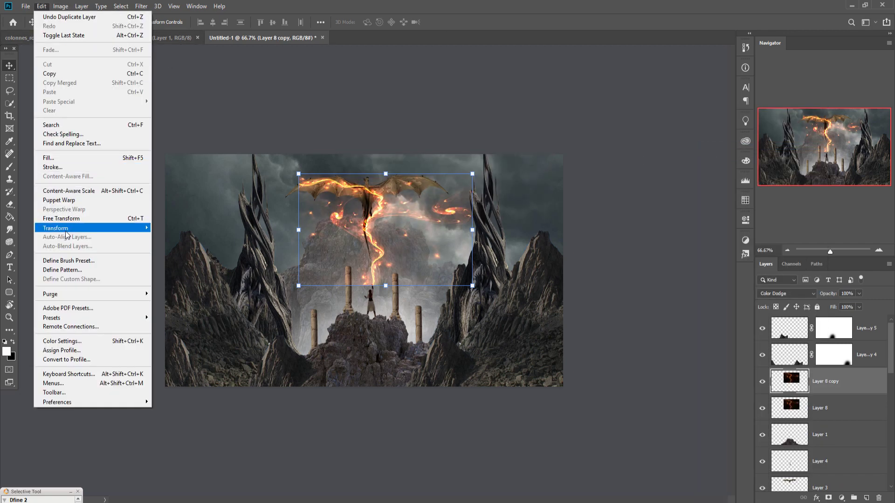
click(176, 335)
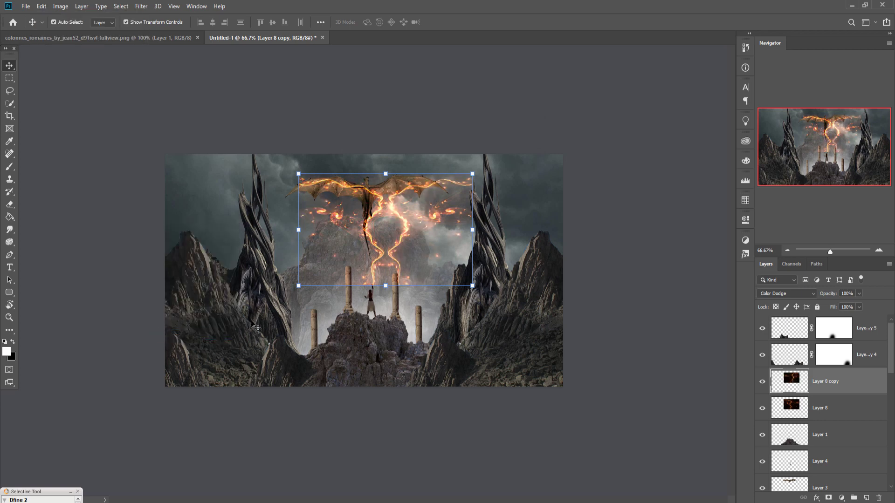
drag(406, 242, 376, 231)
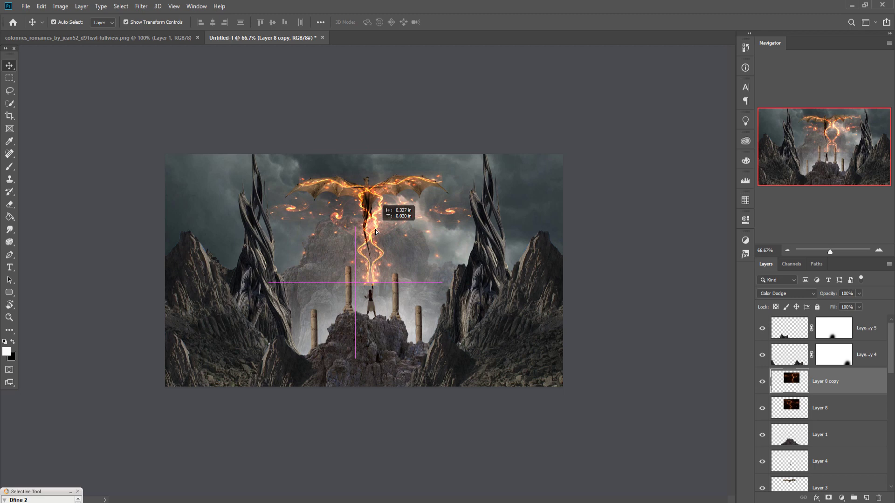
drag(376, 231, 376, 232)
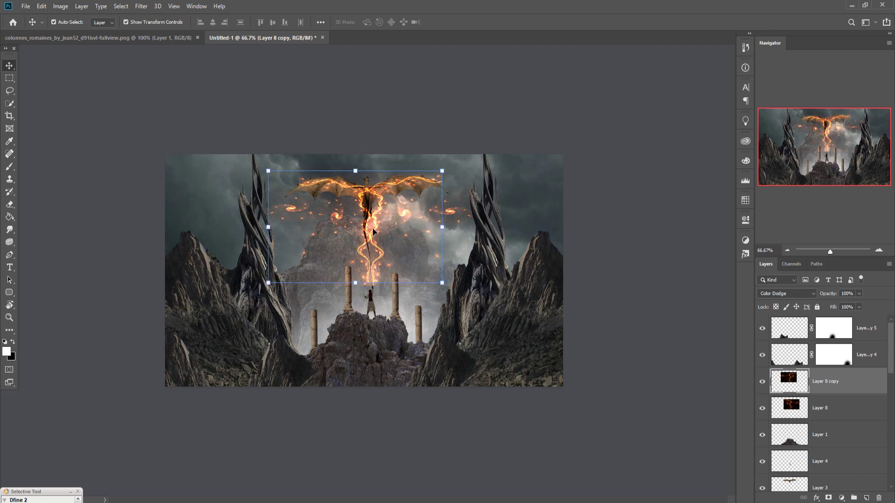
click(41, 6)
mouse_move(56, 228)
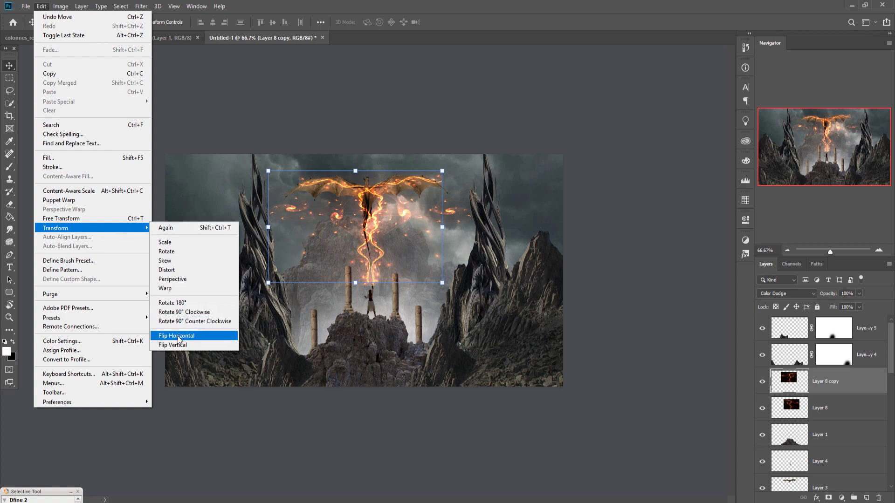
click(179, 288)
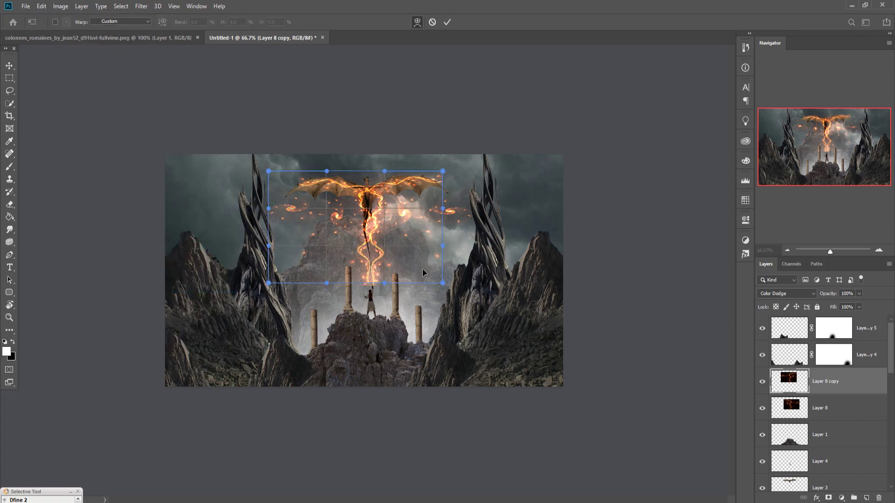
Step: Warp the copied fire's bottom edge down toward the woman's raised hand, then return to 100% zoom
key(ctrl+plus)
key(ctrl+plus)
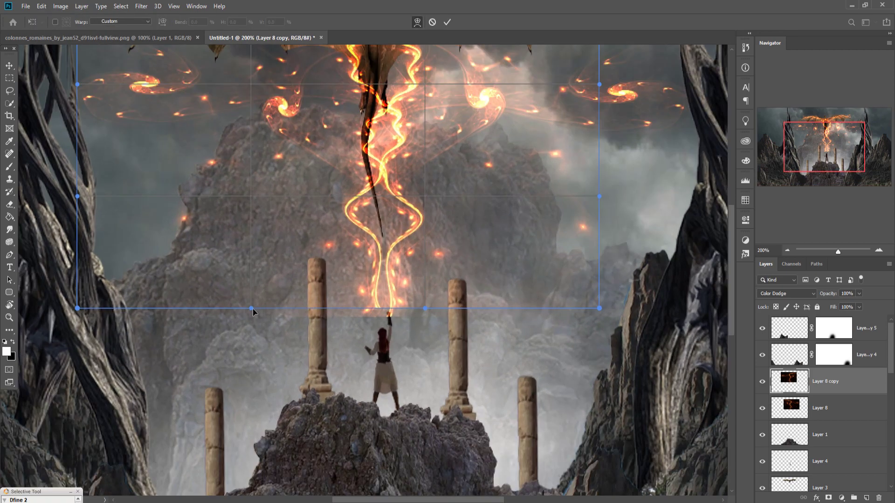
drag(253, 311, 286, 339)
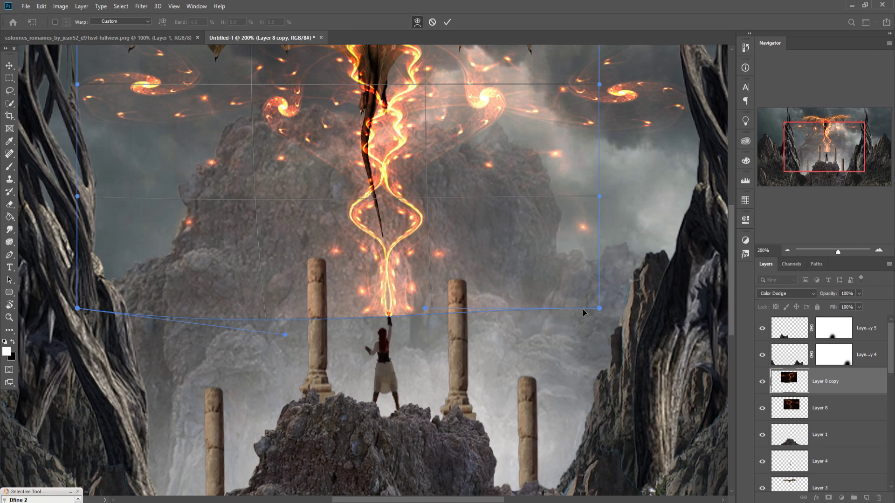
drag(424, 311, 423, 310)
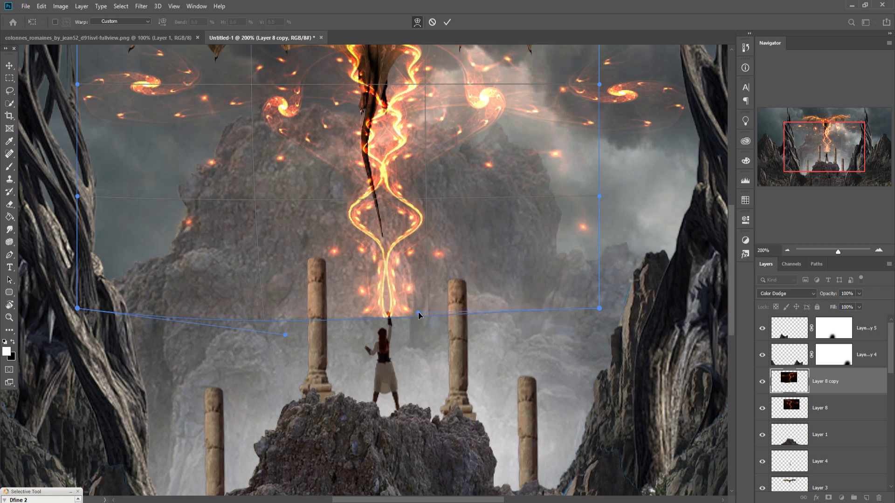
click(447, 22)
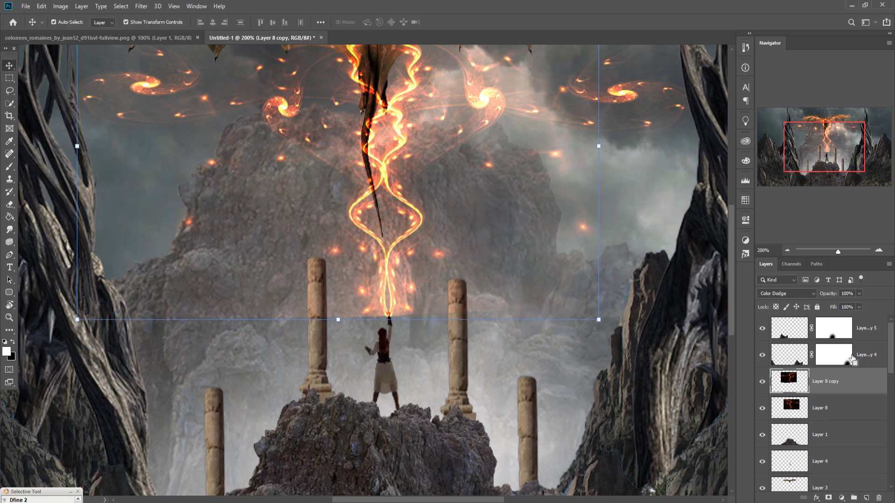
key(ctrl+1)
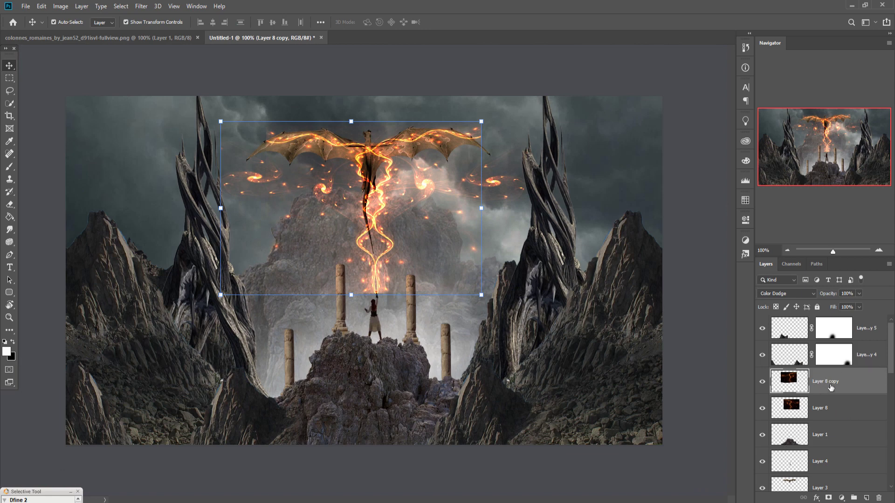
Step: Merge Layer 8 and its copy into one layer set to Color Dodge blend mode
shift+click(834, 408)
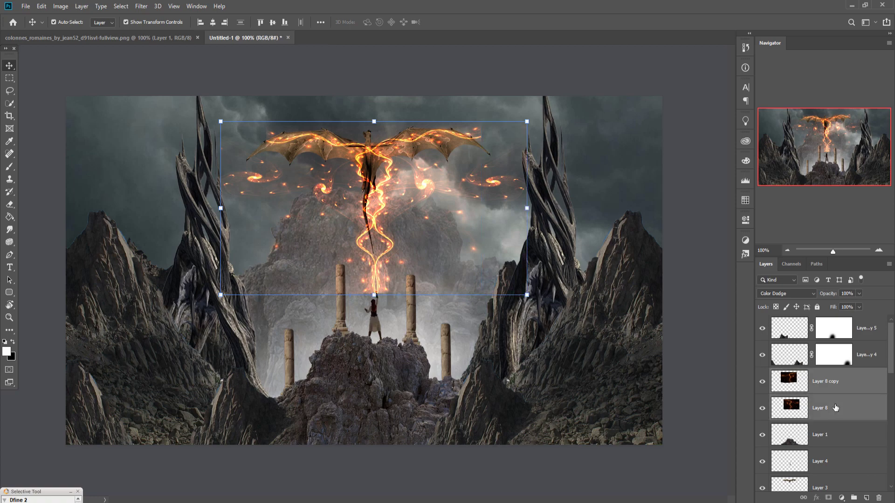
right_click(834, 382)
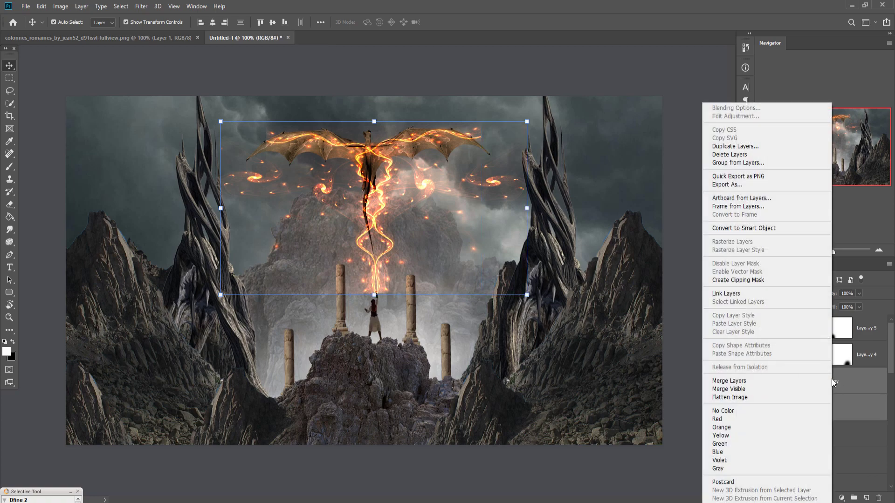
click(755, 381)
click(789, 292)
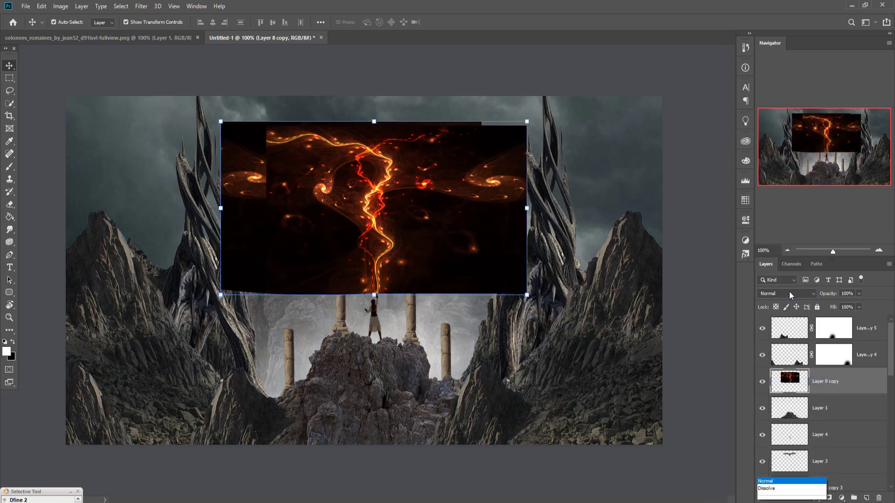
click(773, 349)
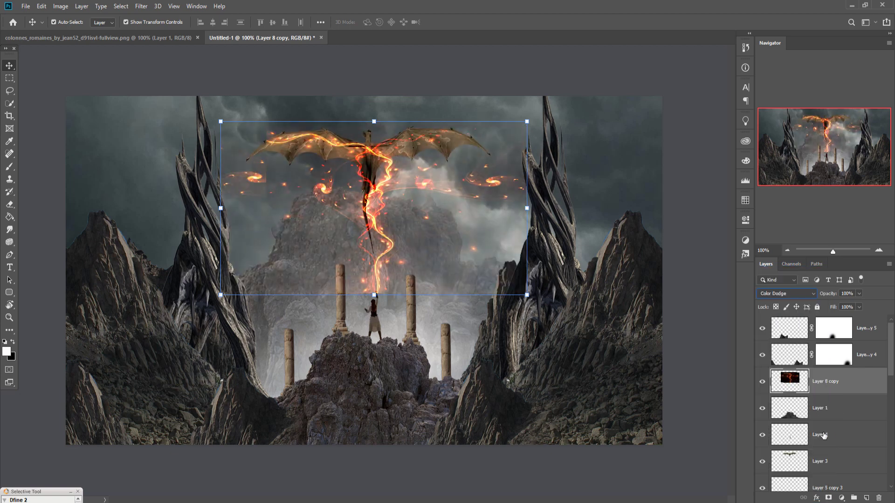
Step: Mask the fire layer in black to hide stray fire spirals and embers around the rocks and pillars
click(828, 497)
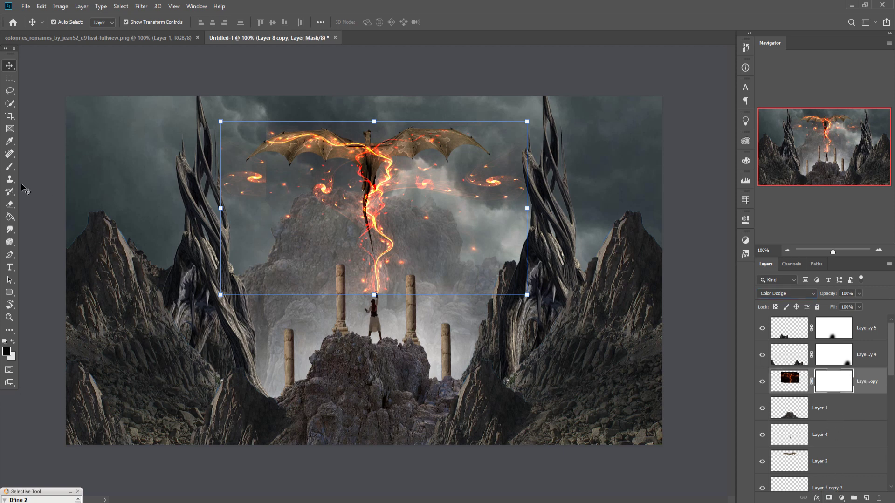
click(7, 167)
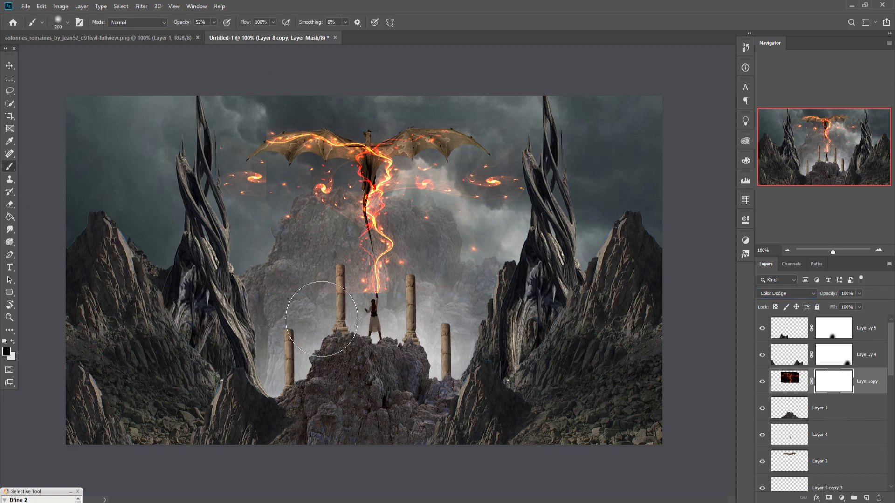
mouse_move(292, 238)
mouse_down()
mouse_move(286, 209)
mouse_move(265, 191)
mouse_move(329, 210)
mouse_move(350, 234)
mouse_move(329, 230)
mouse_move(339, 250)
mouse_move(443, 242)
mouse_move(513, 224)
mouse_up()
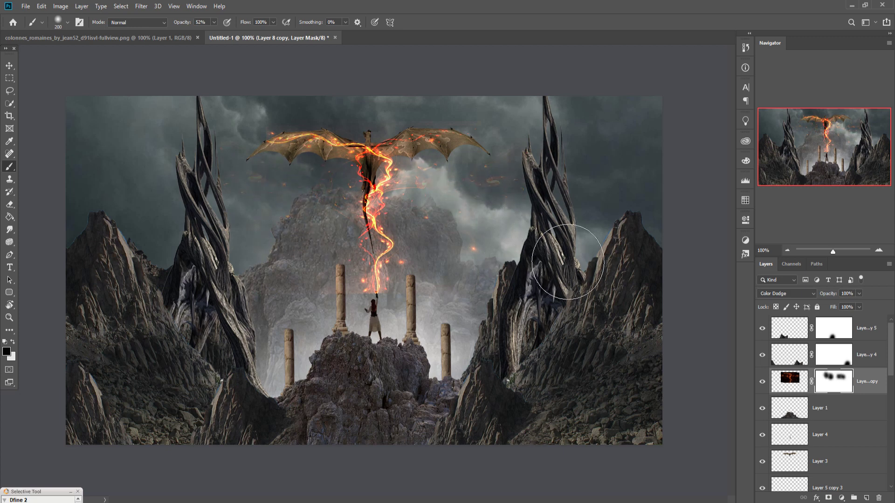
mouse_move(523, 328)
mouse_down()
mouse_move(369, 370)
mouse_move(465, 353)
mouse_up()
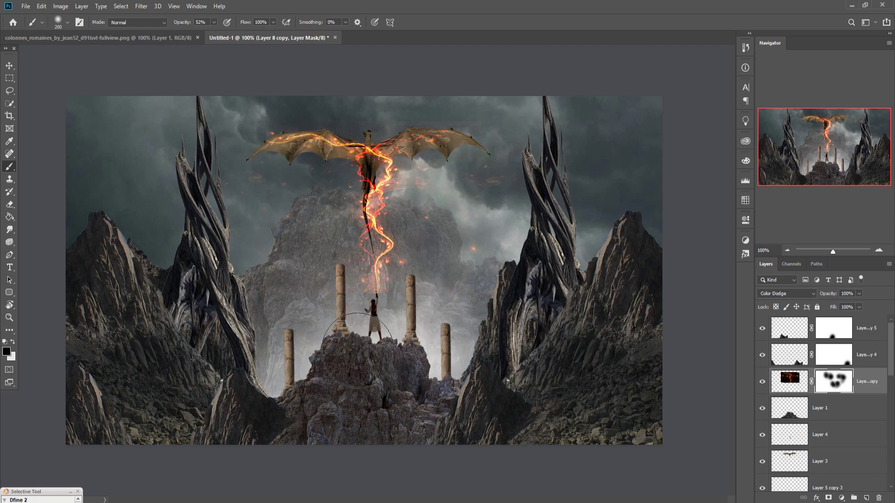
key(bracketleft)
key(bracketleft)
key(bracketleft)
click(9, 66)
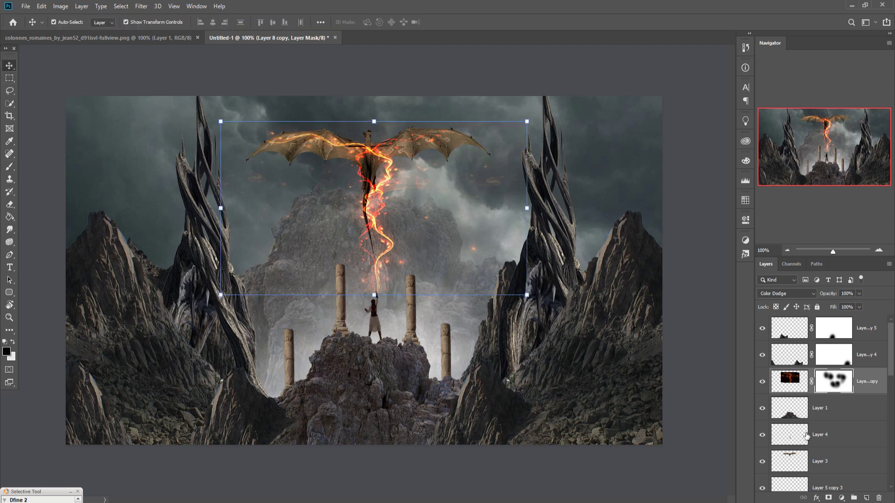
click(793, 460)
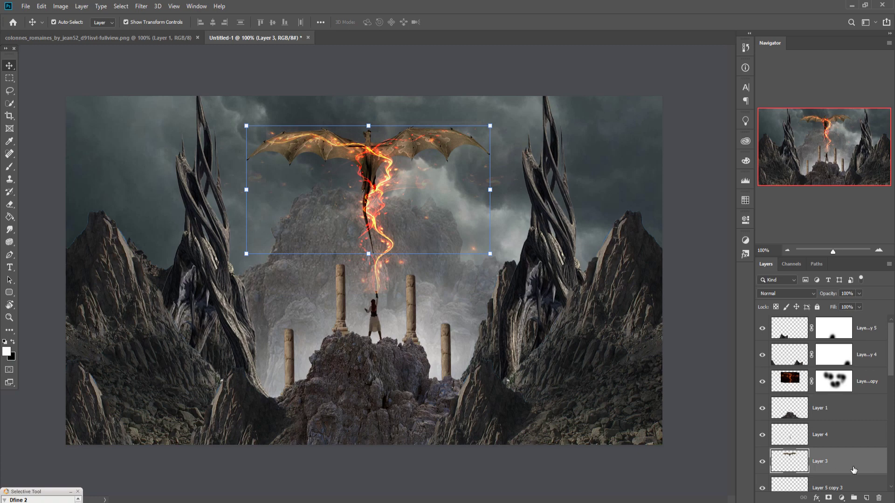
Step: Add a new layer clipped to the dragon layer and choose an orange foreground colour
click(866, 498)
right_click(849, 460)
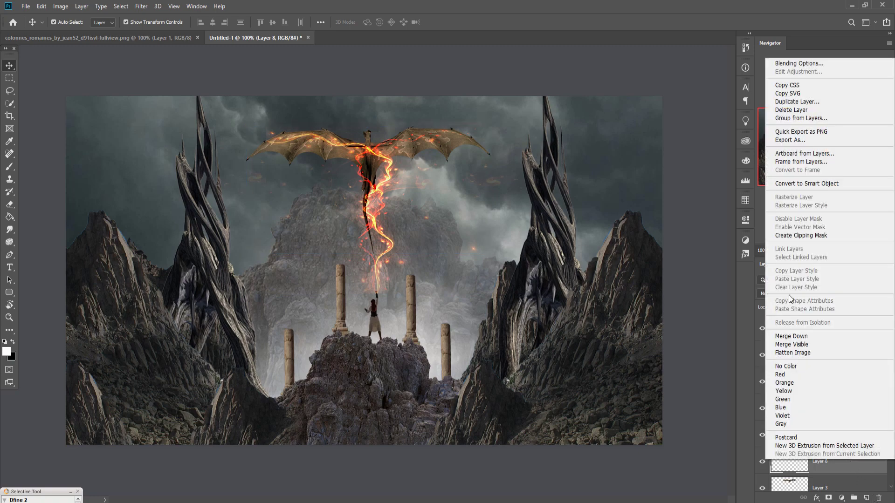
click(794, 236)
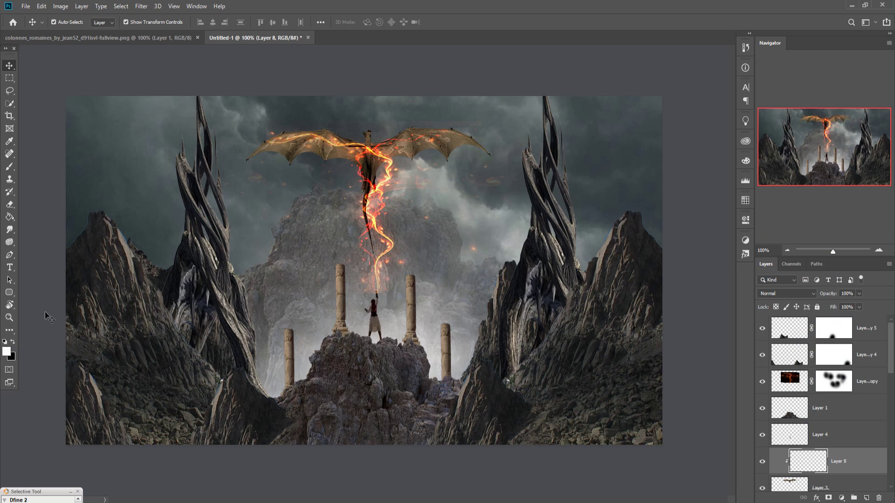
click(7, 352)
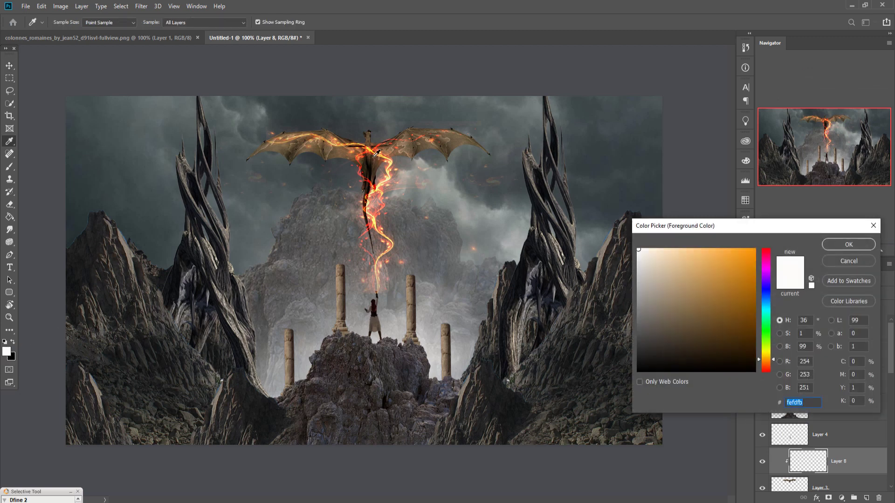
click(376, 158)
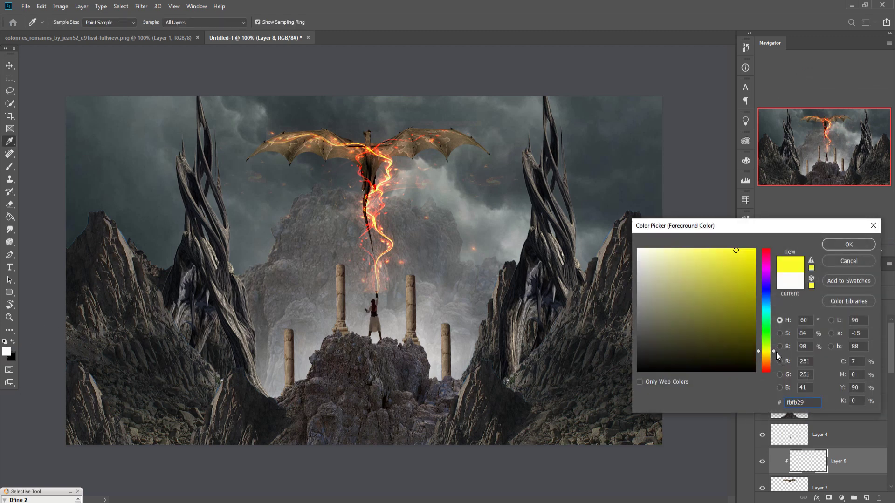
drag(776, 351, 773, 360)
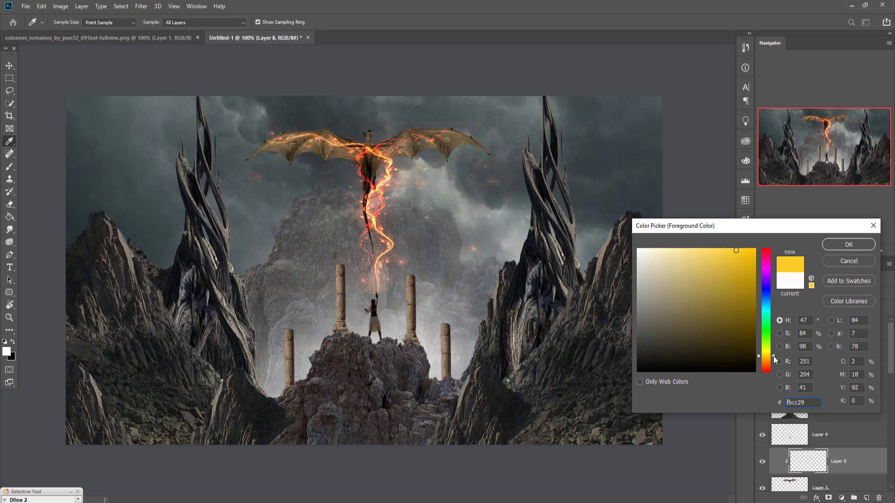
click(848, 244)
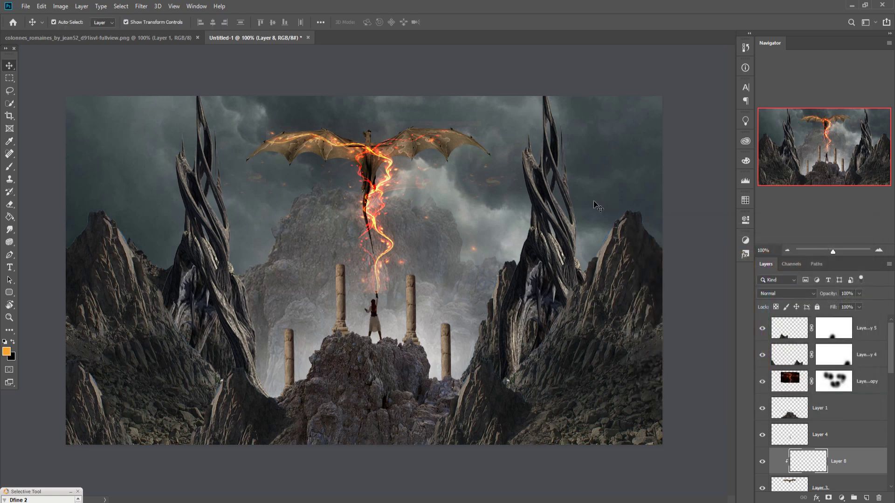
Step: Set the new layer to Overlay and brush a warm orange glow over the dragon's wings
click(9, 167)
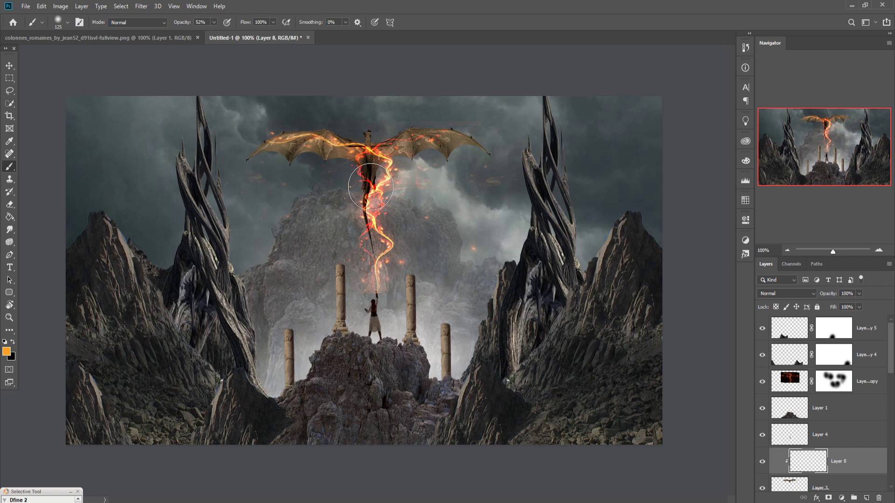
click(793, 295)
click(787, 380)
mouse_move(415, 182)
mouse_down()
mouse_move(339, 180)
mouse_move(394, 229)
mouse_up()
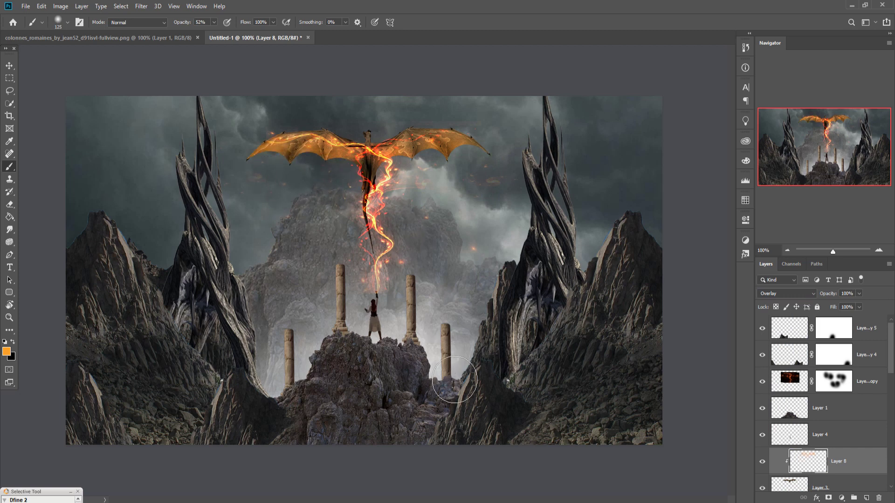
Step: Merge the Layer 5 copy layers of the columns into one layer
scroll(856, 412, down, 4)
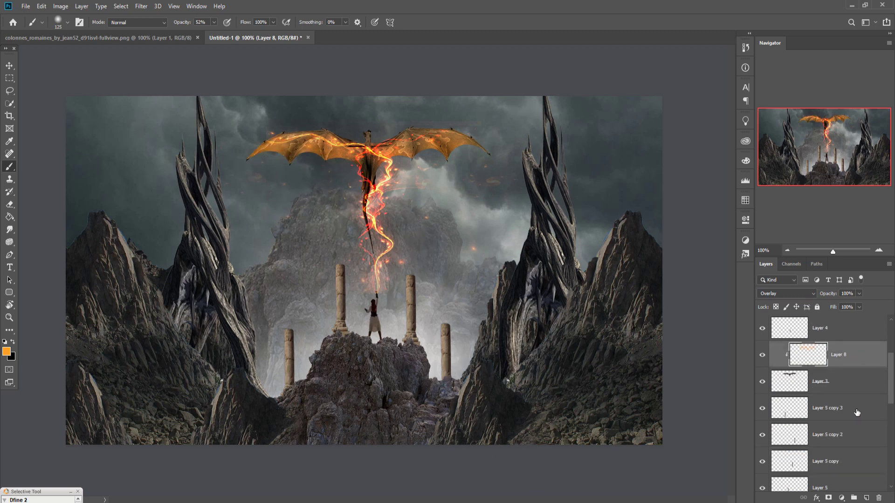
scroll(856, 412, down, 2)
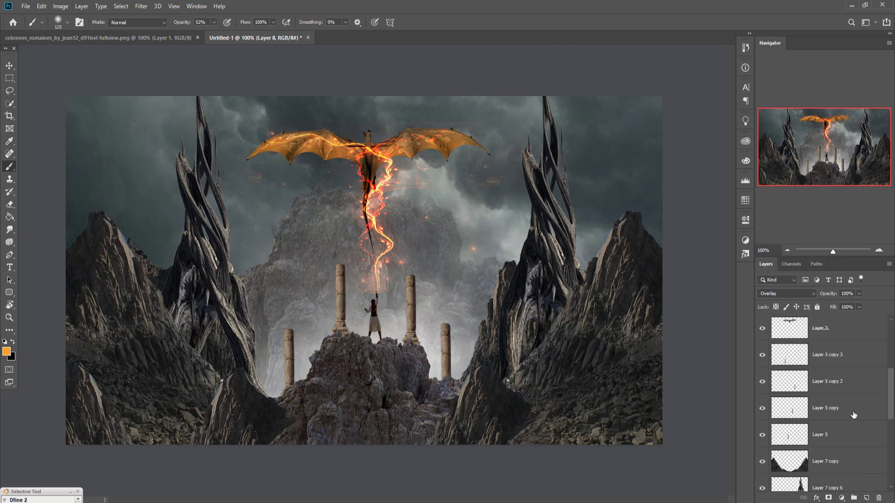
click(835, 359)
shift+click(841, 436)
right_click(846, 354)
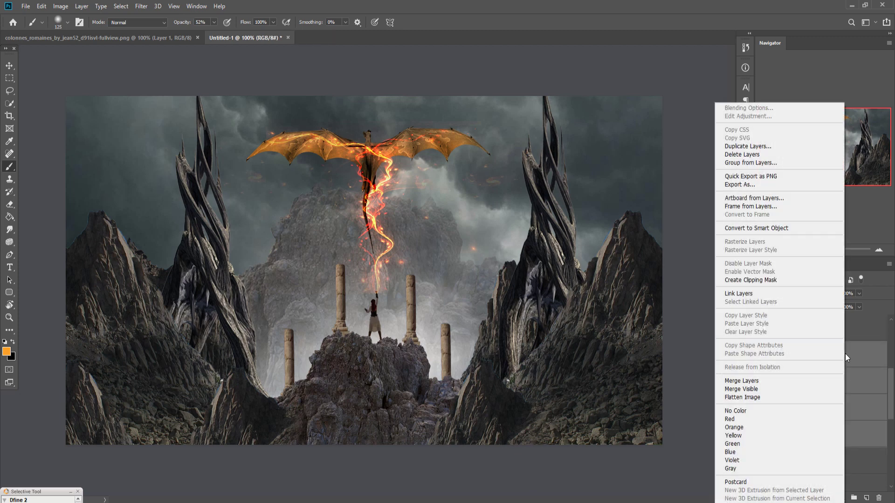
click(736, 381)
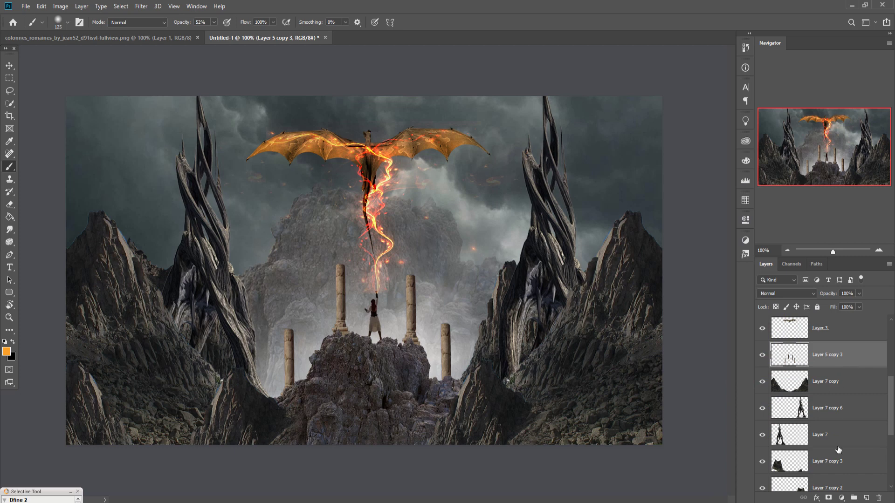
Step: Add Layer 9 clipped to the merged columns layer, blended as Overlay
click(867, 497)
right_click(838, 354)
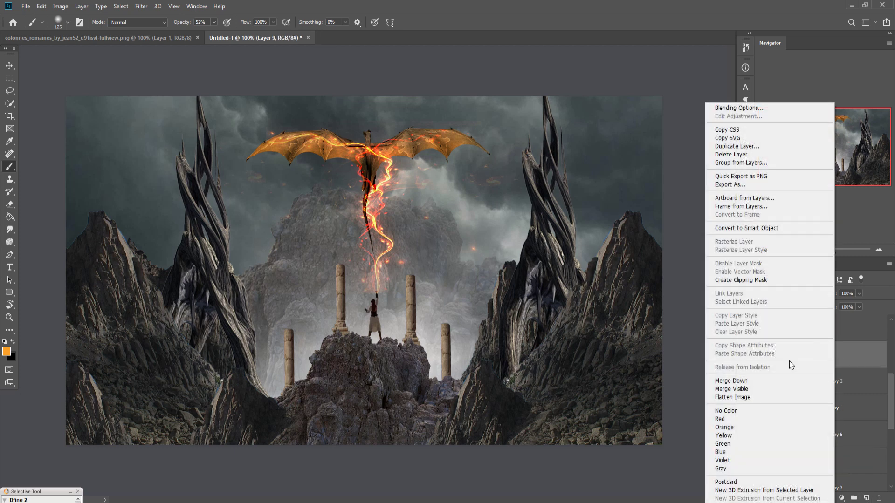
click(744, 280)
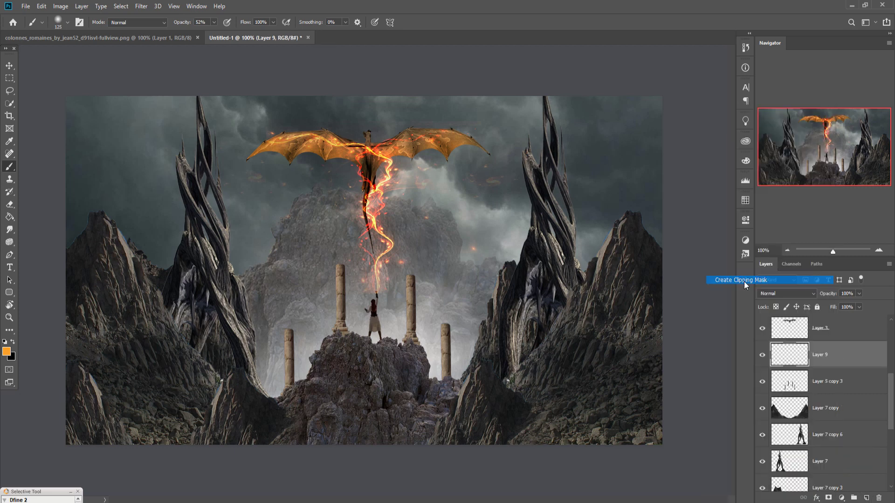
click(795, 293)
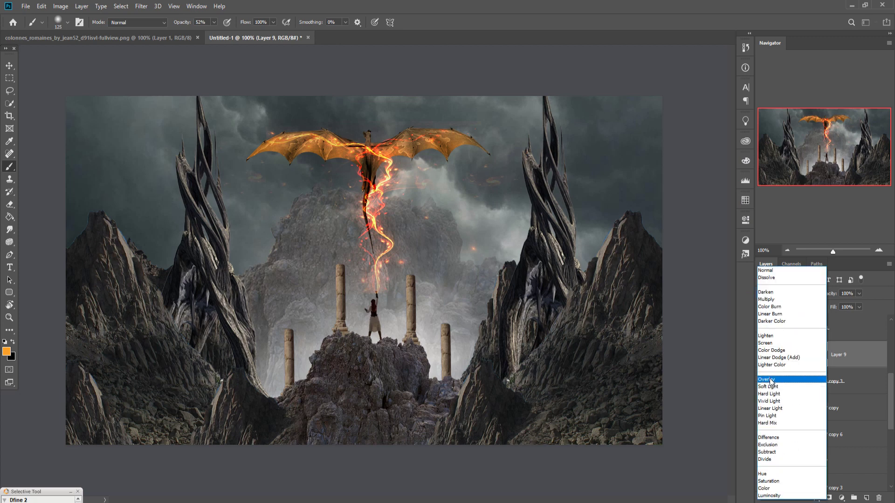
click(767, 381)
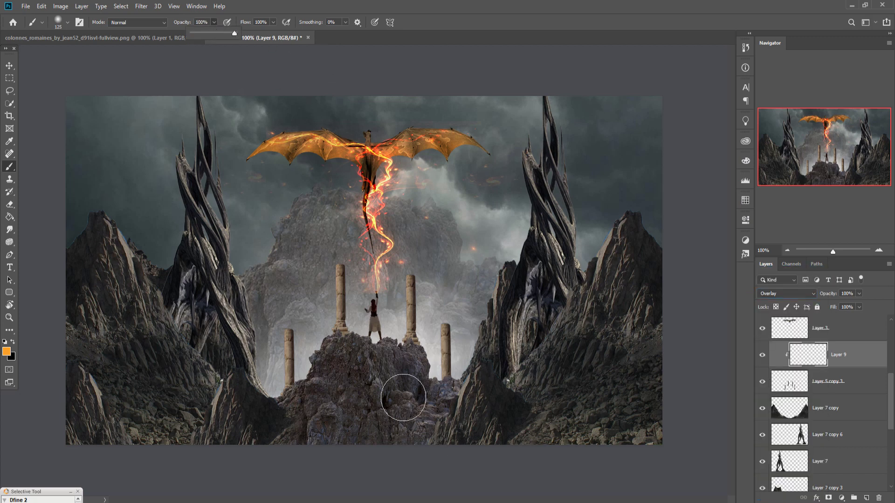
Step: Paint an orange glow over the columns with a large brush, keep Overlay, and add a mask
key(bracketright)
key(bracketright)
key(bracketright)
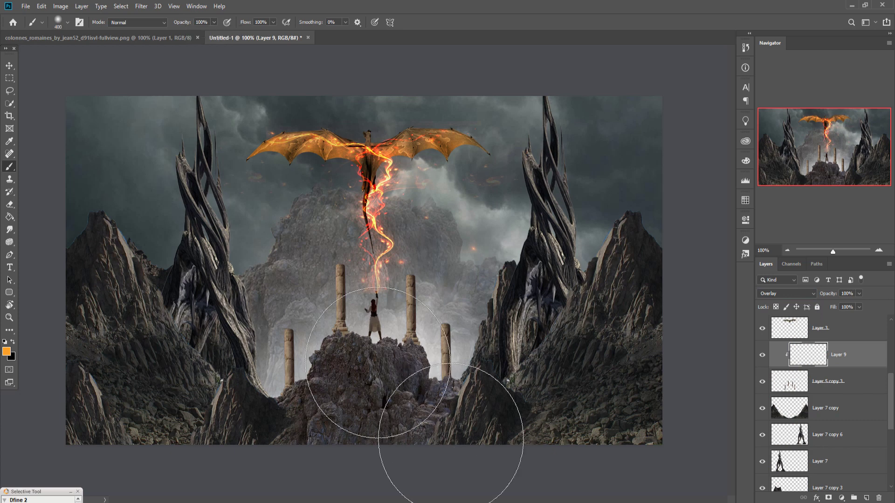
key(bracketright)
key(bracketright)
click(361, 321)
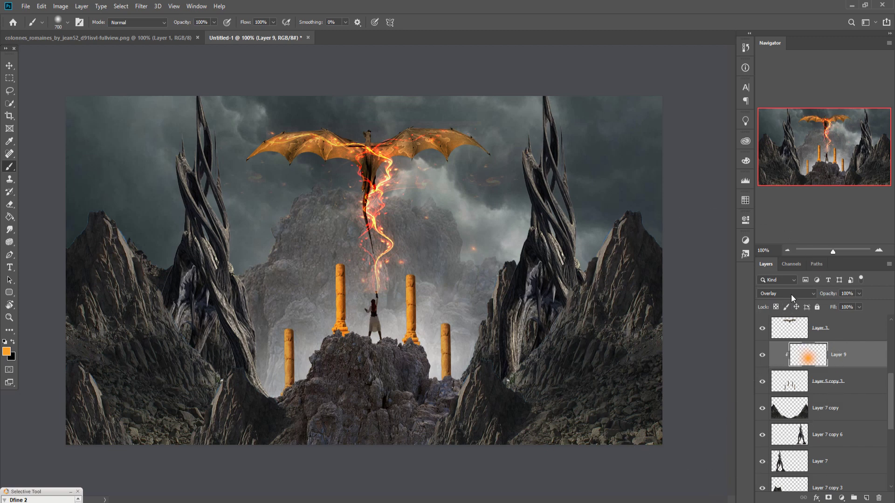
click(812, 294)
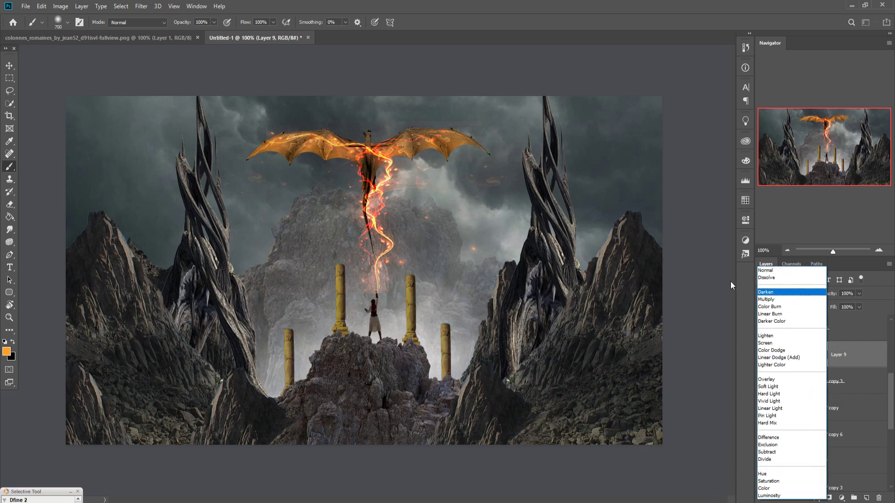
click(779, 380)
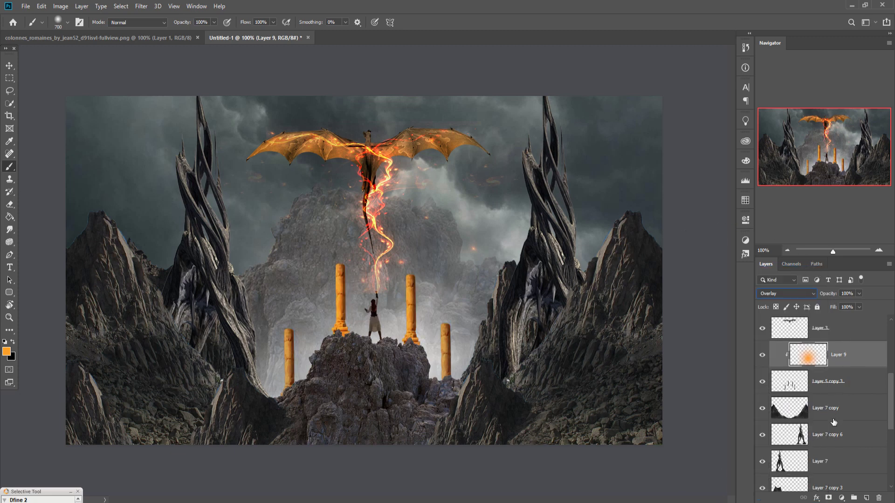
click(831, 497)
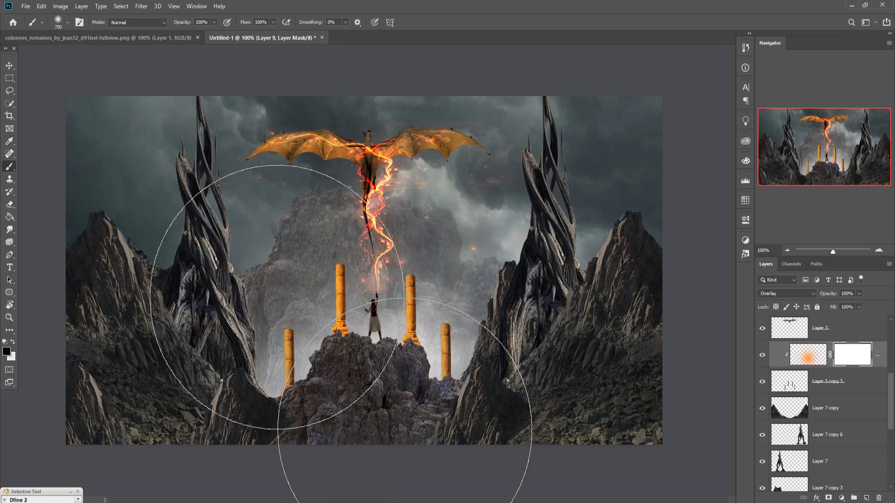
Step: With a smaller brush, mask the orange glow off the left, centre and right columns
key(bracketleft)
key(bracketleft)
key(bracketleft)
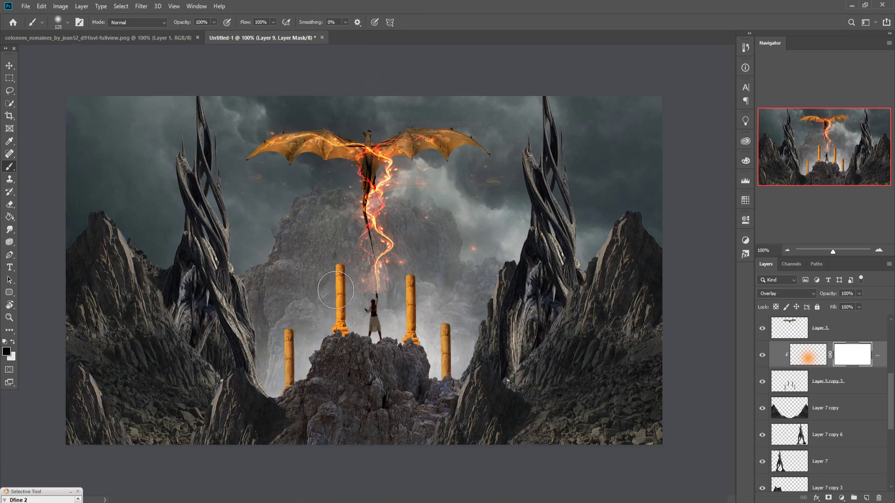
key(bracketleft)
key(bracketleft)
key(bracketleft)
drag(336, 309, 338, 354)
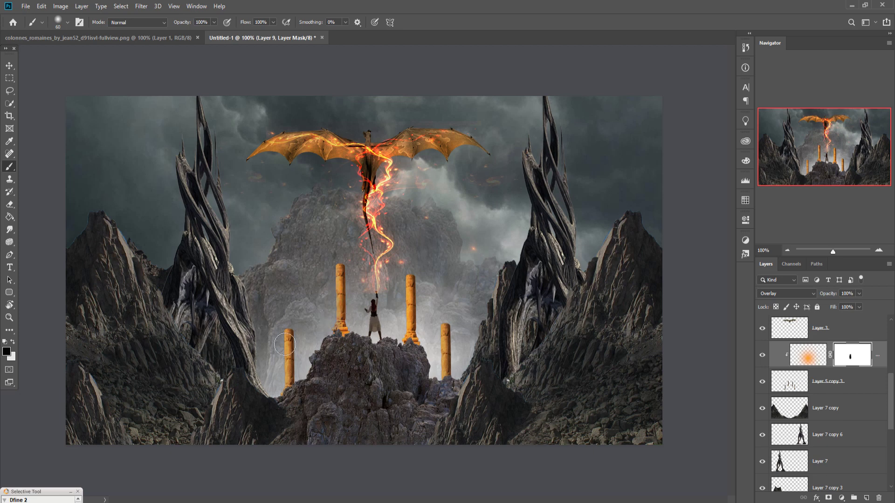
drag(285, 345, 289, 385)
drag(410, 303, 411, 333)
drag(445, 328, 446, 369)
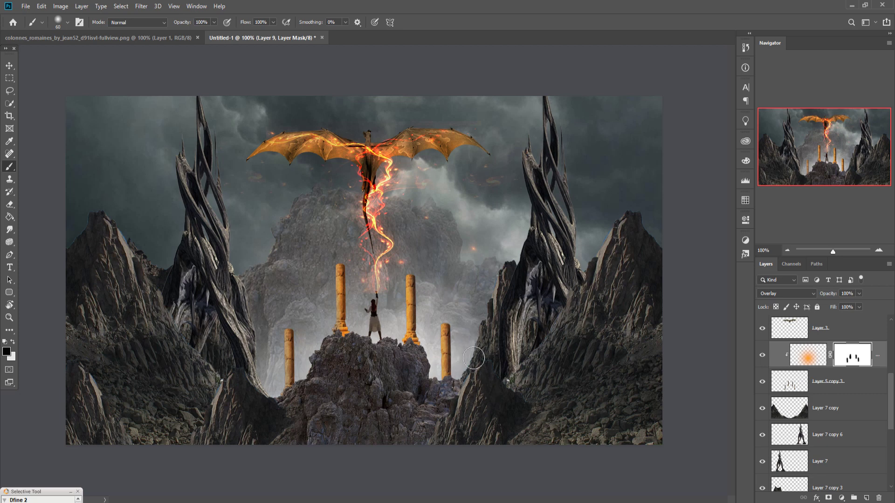
Step: Select Layer 1 and add a new Layer 10 clipped to the central rock
click(9, 66)
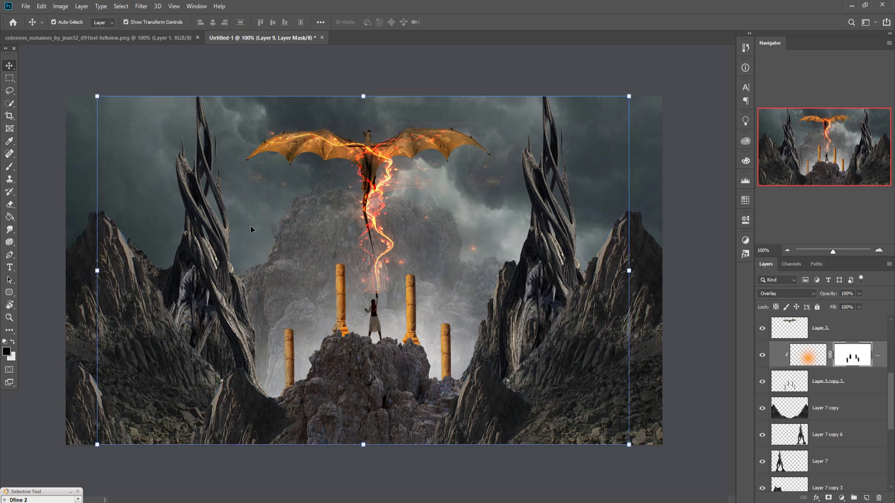
scroll(800, 411, up, 4)
click(854, 357)
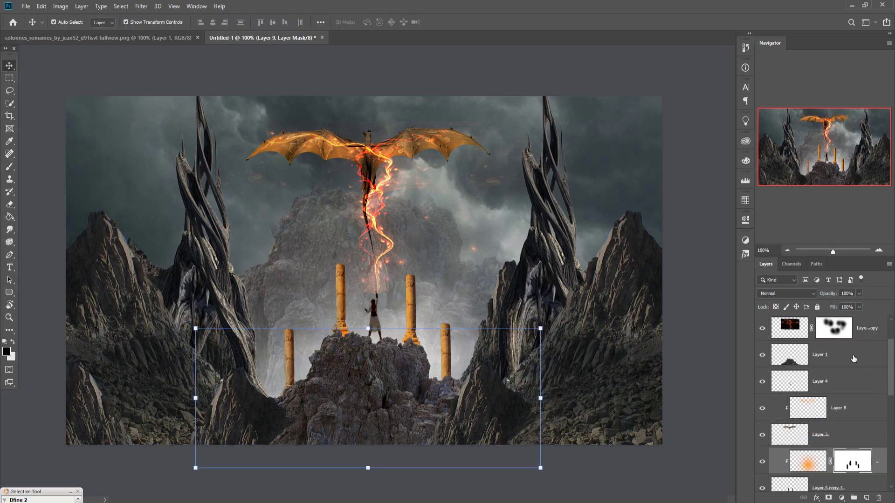
click(871, 498)
right_click(832, 364)
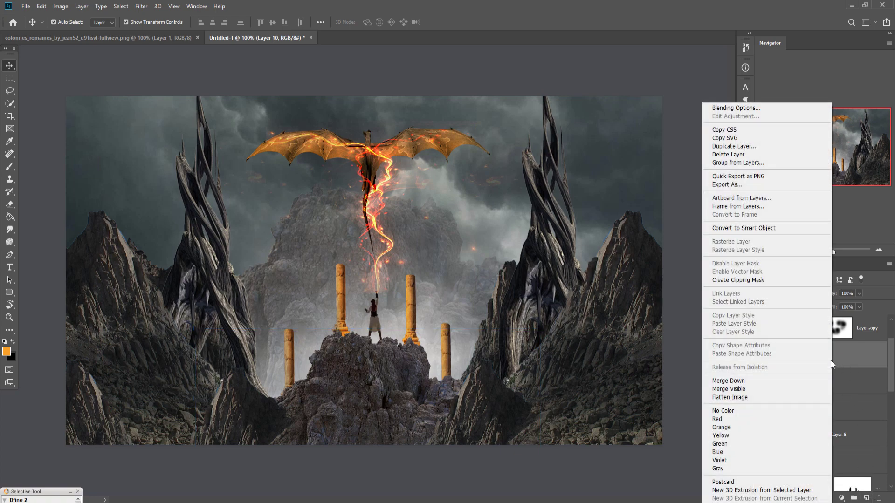
click(737, 280)
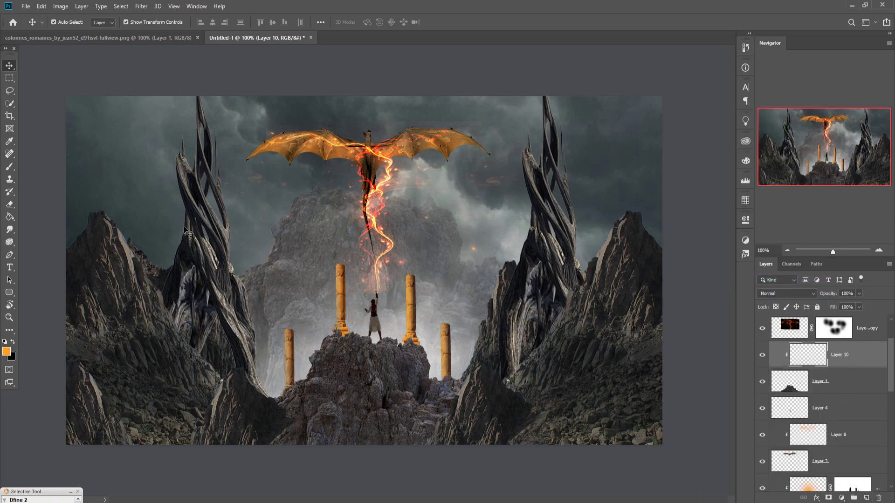
Step: Paint orange over the summit rock with a large brush and set Layer 10 to Overlay
click(10, 167)
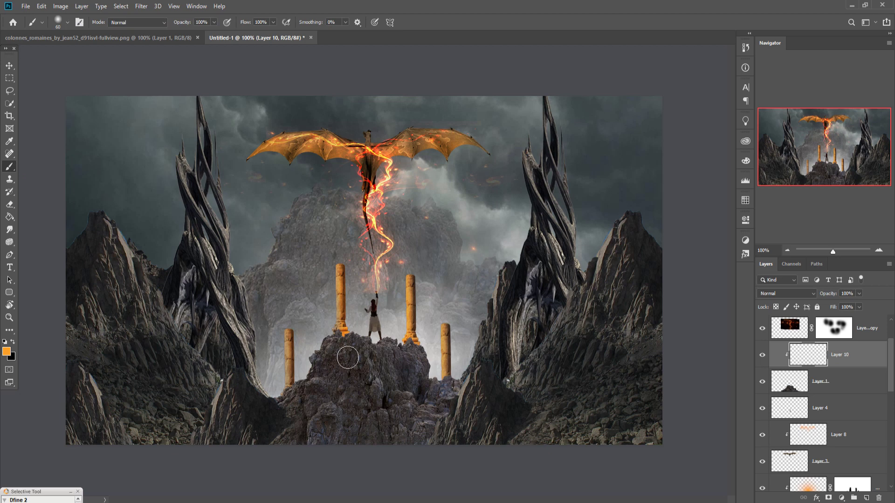
key(bracketright)
key(bracketright)
key(bracketright)
click(368, 354)
key(bracketright)
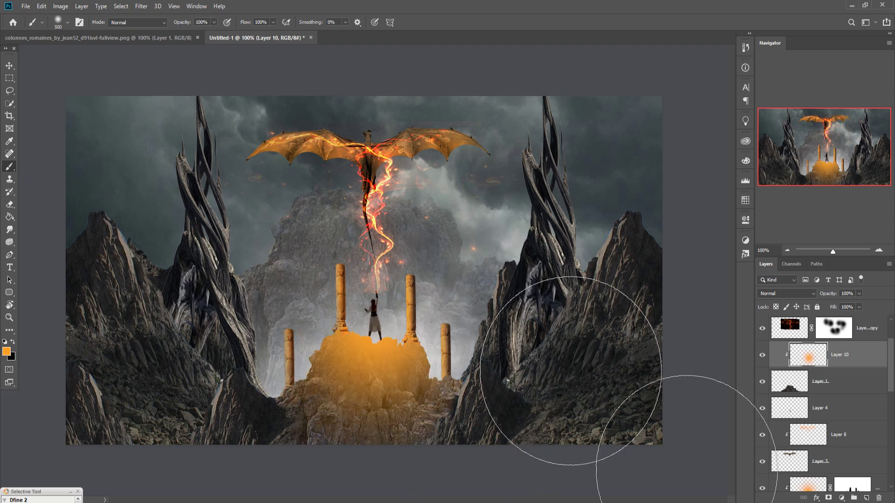
click(811, 294)
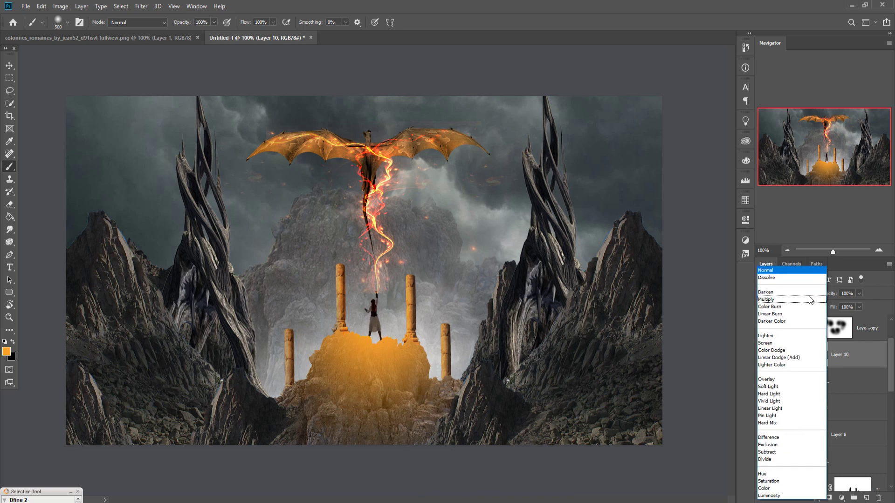
click(783, 380)
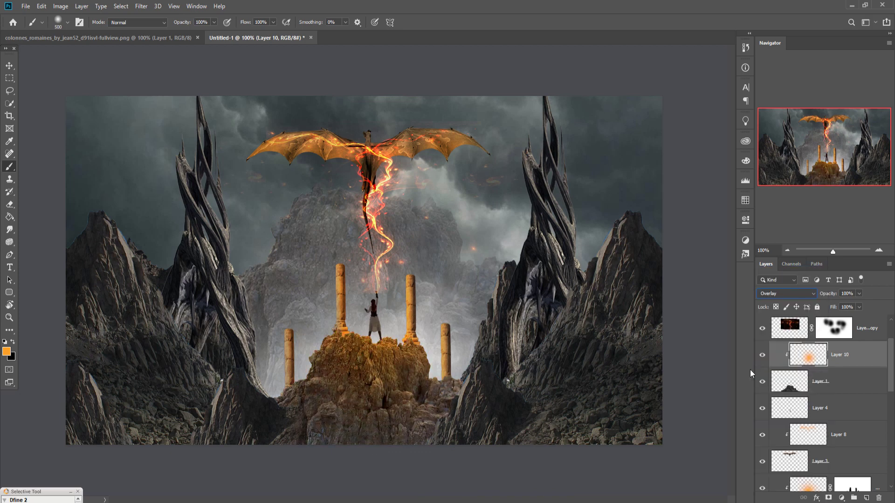
scroll(823, 396, up, 1)
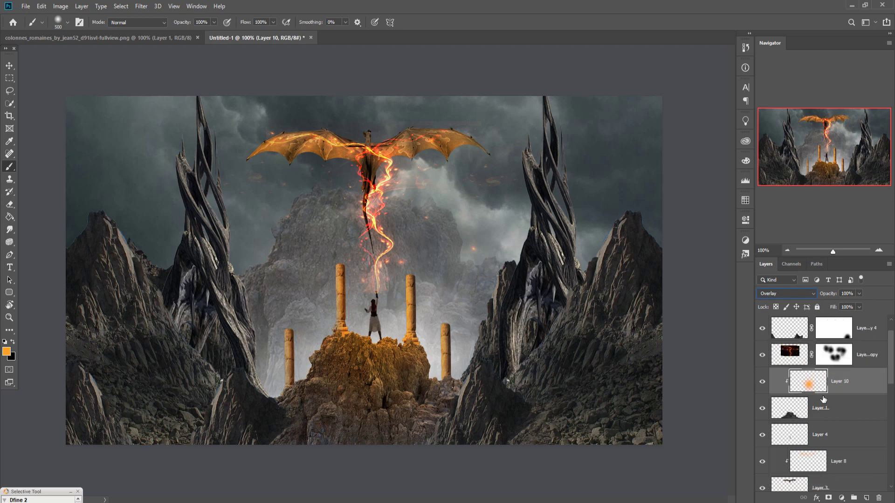
scroll(823, 398, up, 1)
scroll(824, 399, down, 2)
scroll(823, 399, down, 1)
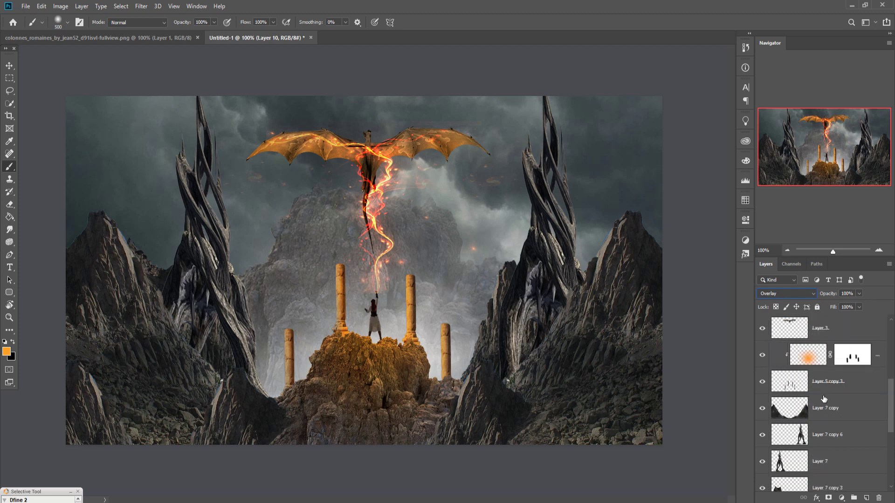
scroll(824, 399, down, 2)
scroll(824, 399, up, 2)
scroll(824, 399, up, 2)
scroll(841, 370, up, 1)
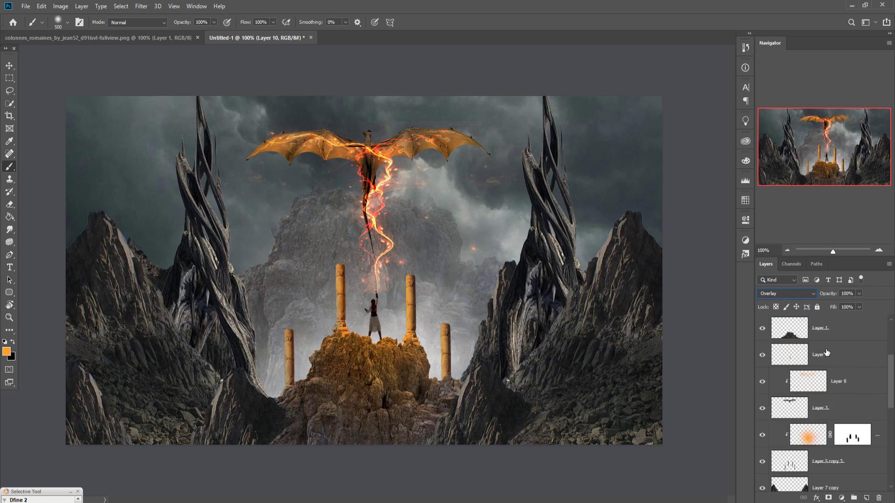
Step: Add a new Layer 11 clipped to Layer 4 and set it to Overlay
click(827, 352)
click(866, 497)
right_click(828, 347)
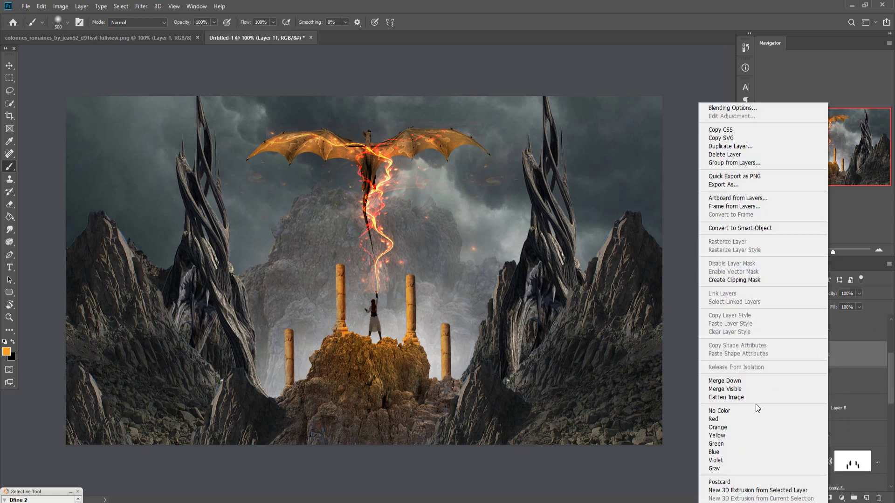
click(742, 279)
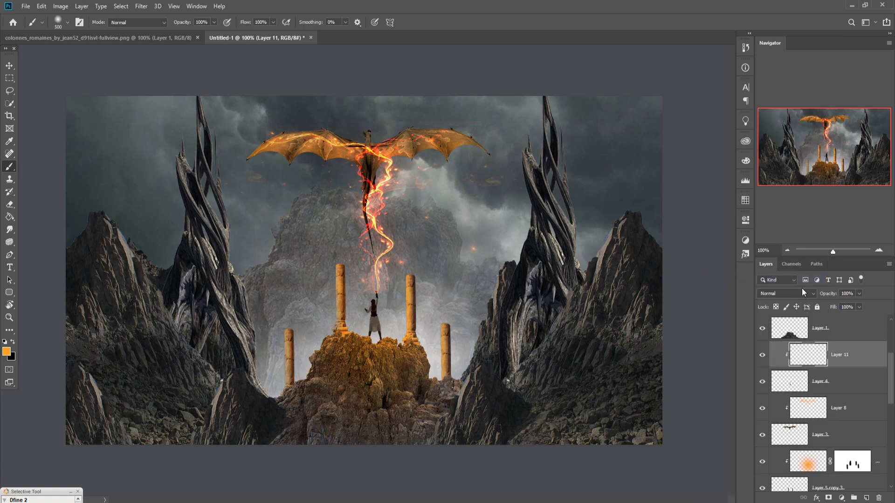
click(787, 294)
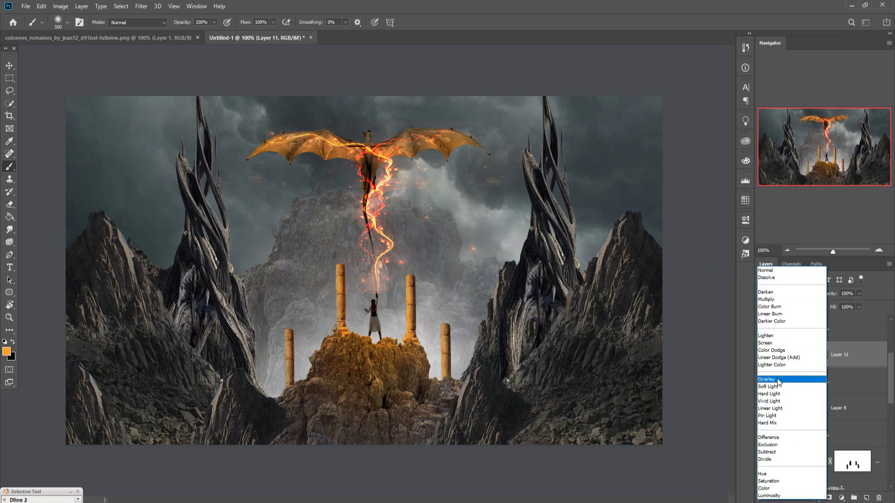
click(773, 388)
Step: Try an orange stroke around the dragon's body, undo it, and shrink the brush
click(408, 220)
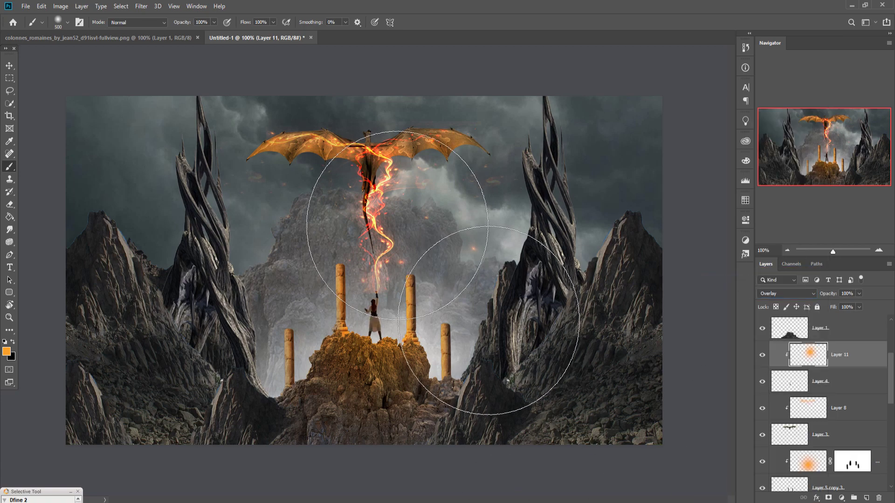
key(ctrl+z)
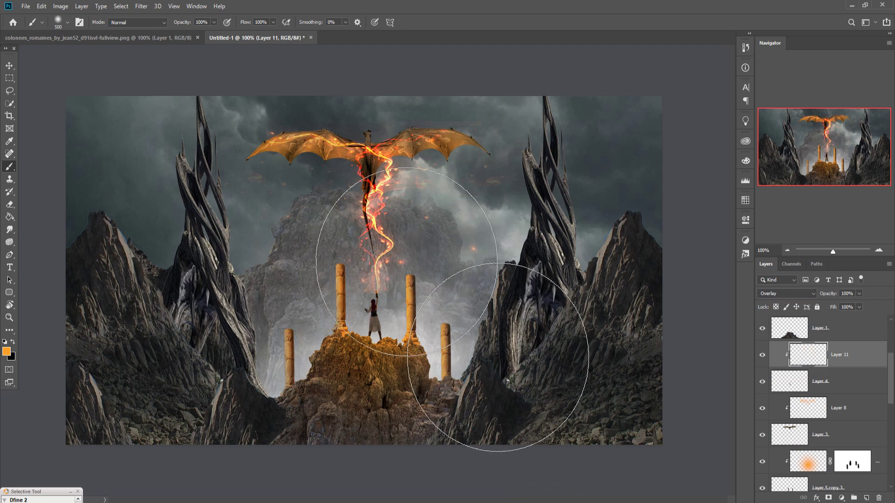
key(bracketleft)
key(bracketleft)
key(bracketleft)
key(bracketleft)
key(bracketleft)
key(bracketleft)
key(bracketleft)
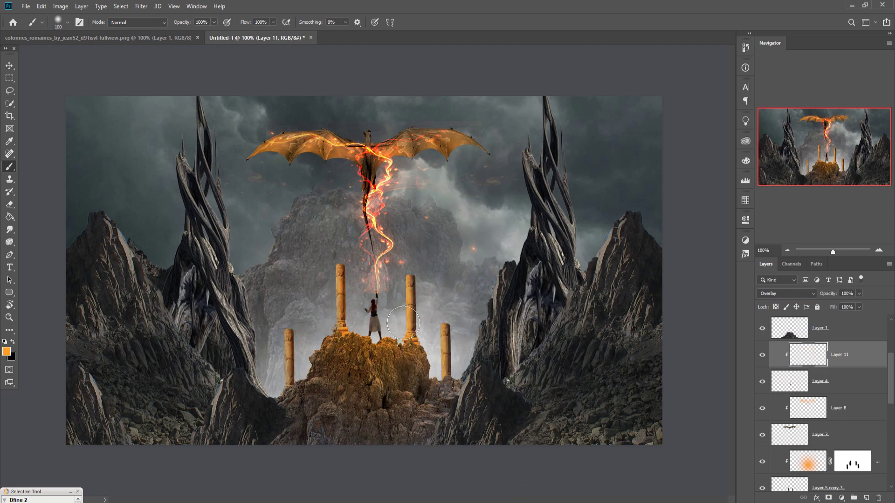
key(bracketleft)
key(bracketleft)
key(bracketleft)
key(bracketleft)
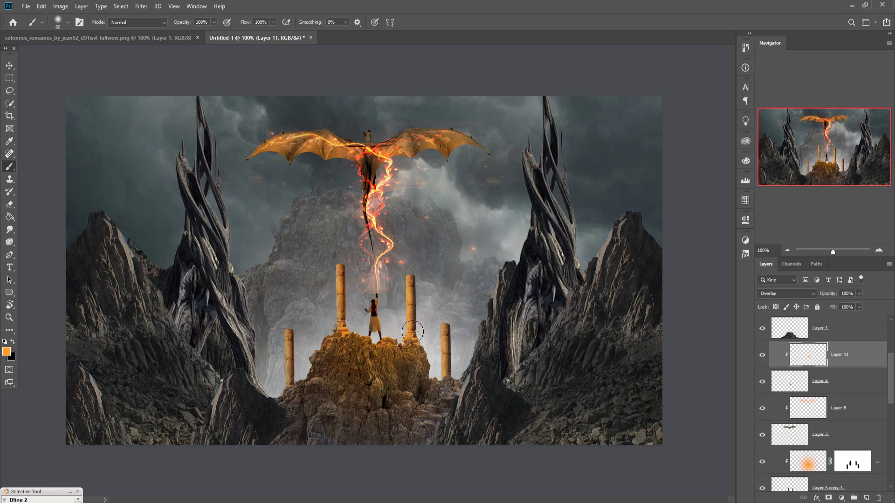
Step: Add a Color Balance adjustment above Layer 7 copy 5 with Cyan-Red +6 and Yellow-Blue +45
click(10, 66)
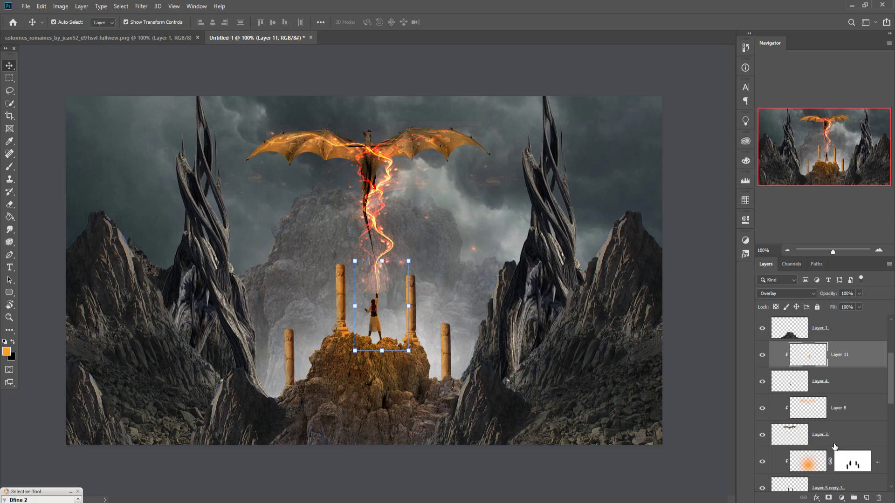
scroll(826, 429, up, 3)
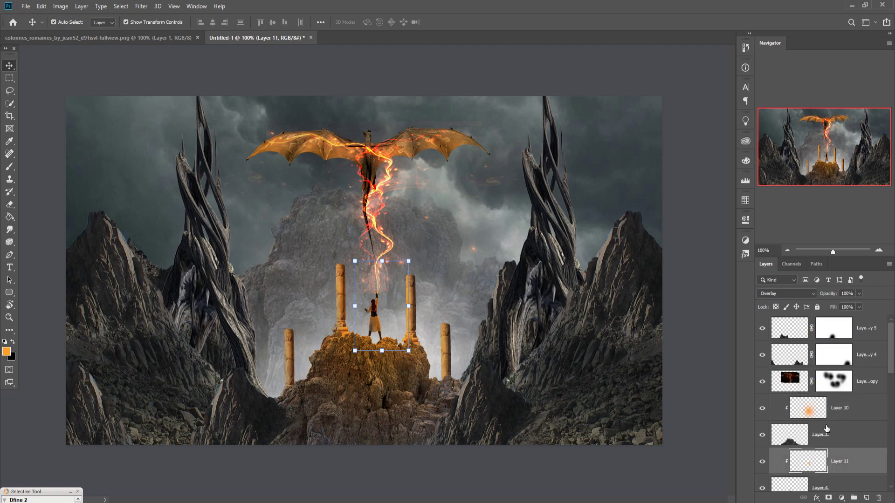
click(867, 329)
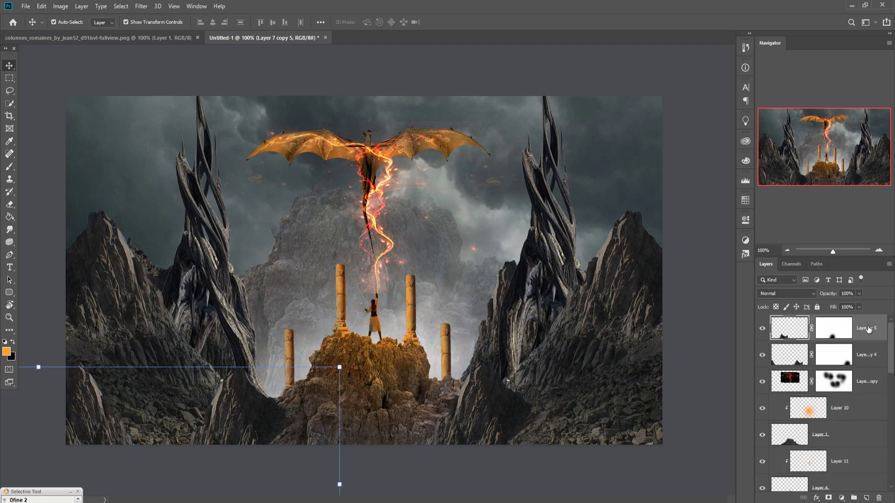
click(841, 497)
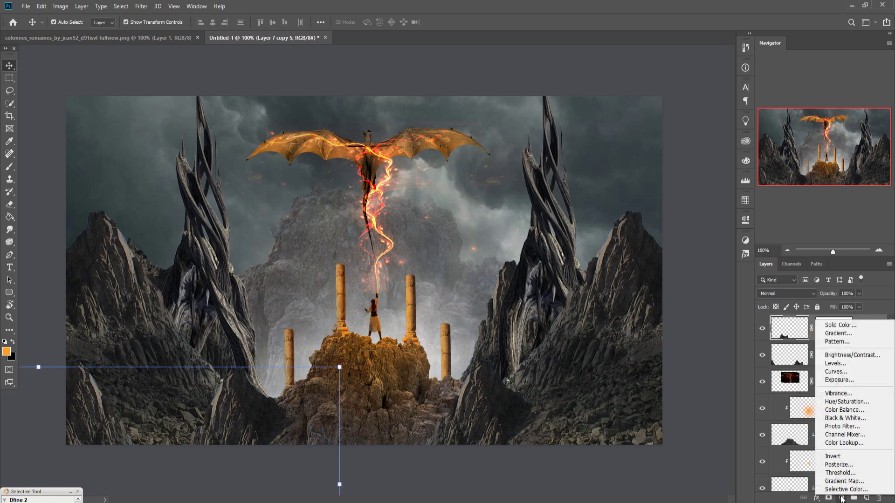
click(839, 412)
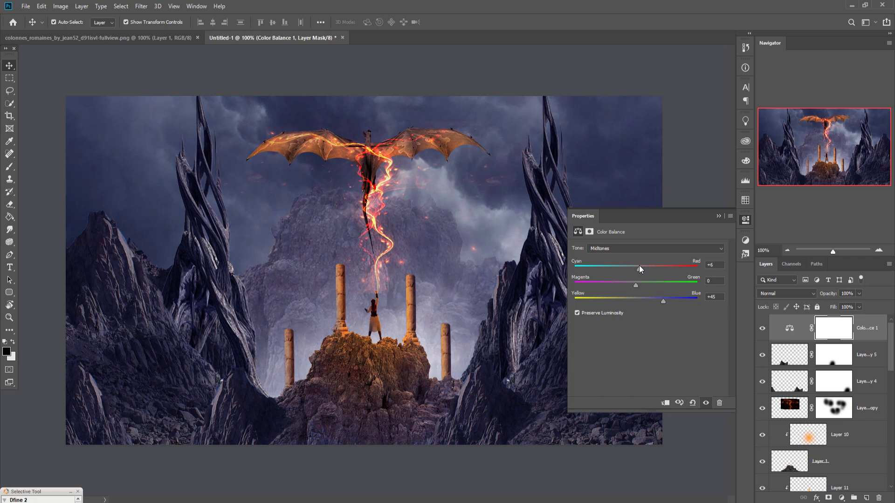
click(718, 217)
Step: Inspect the Color Dodge Layer 8 copy, then reselect the Color Balance 1 layer
key(ctrl+2)
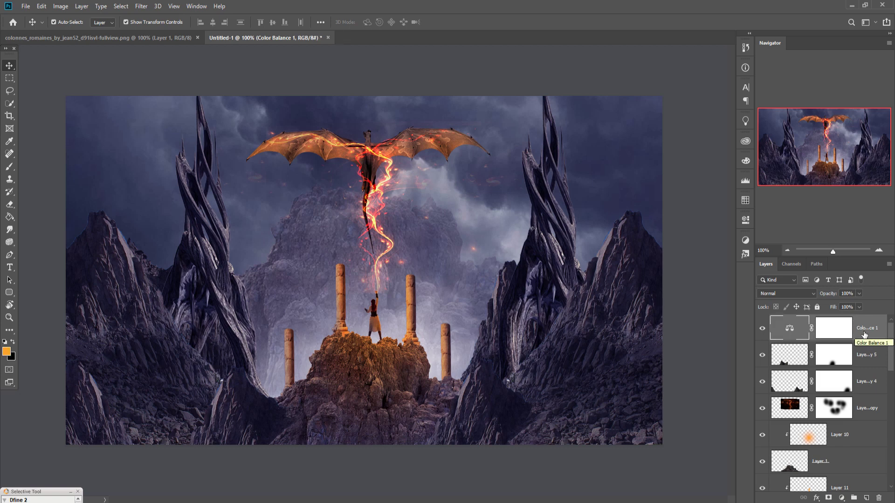
click(801, 412)
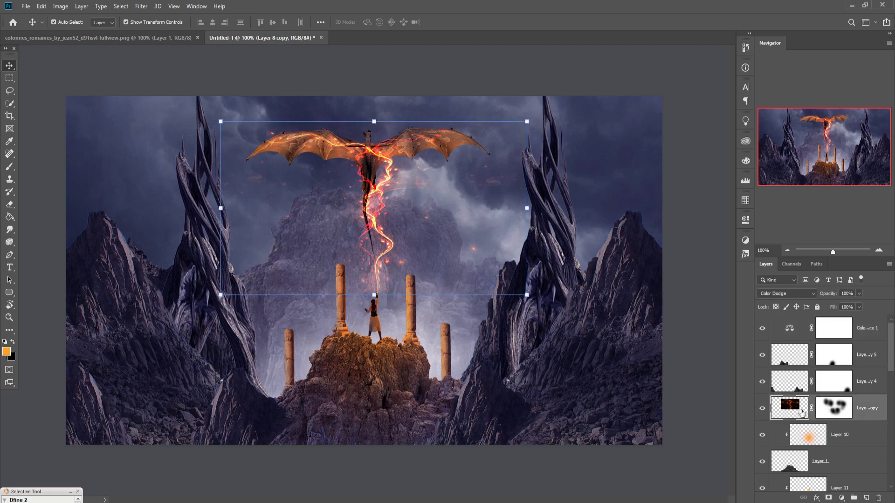
scroll(836, 402, down, 3)
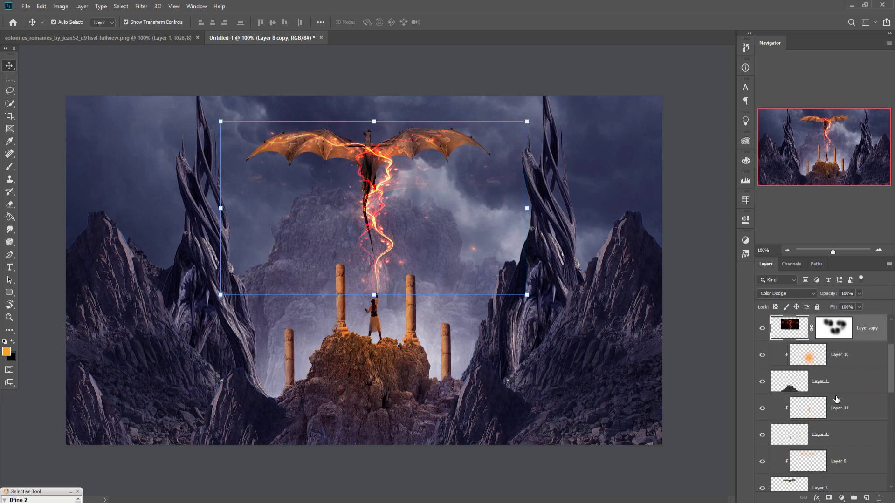
scroll(837, 398, up, 3)
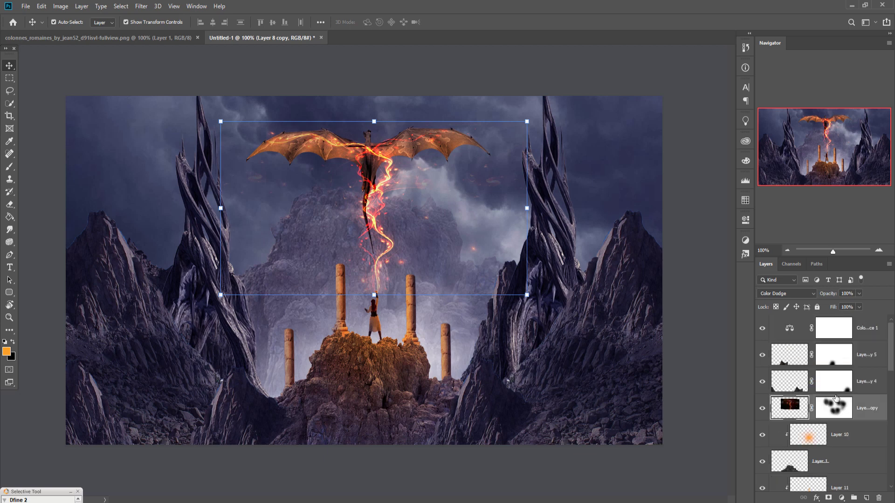
click(865, 335)
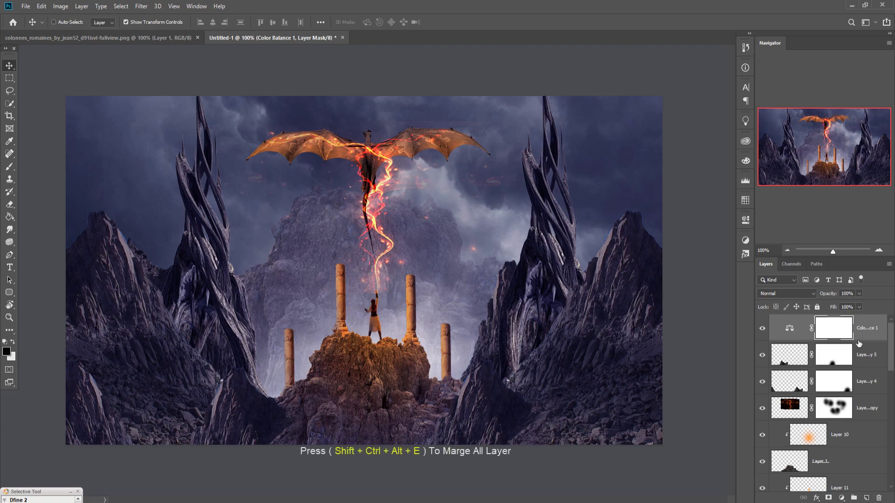
Step: Stamp all visible layers into Layer 12 and duplicate it as Layer 12 copy
key(ctrl+shift+alt+e)
right_click(859, 343)
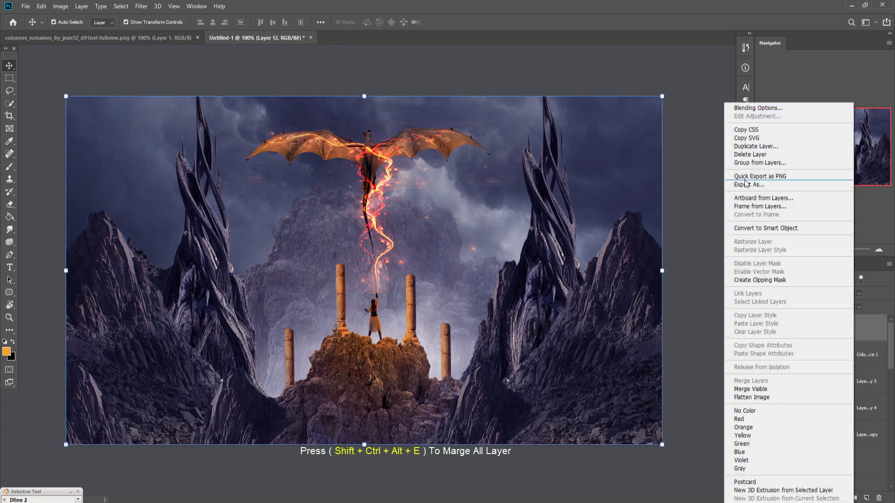
click(743, 153)
click(521, 144)
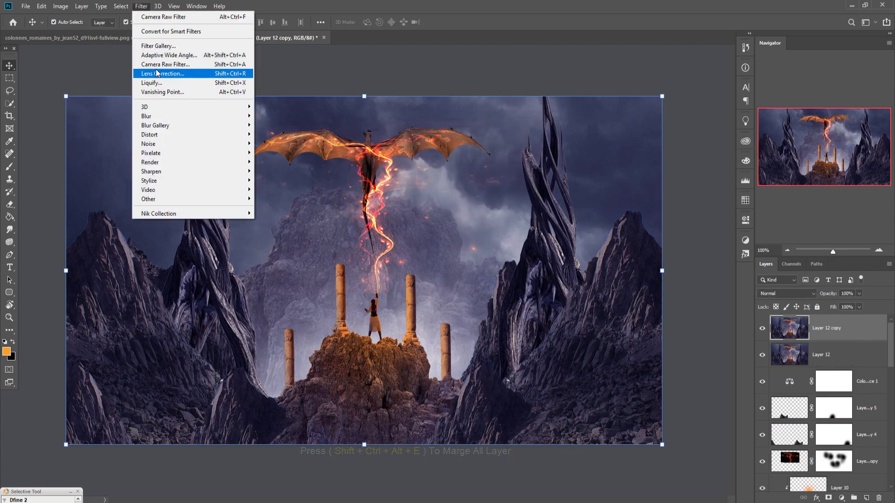
click(165, 65)
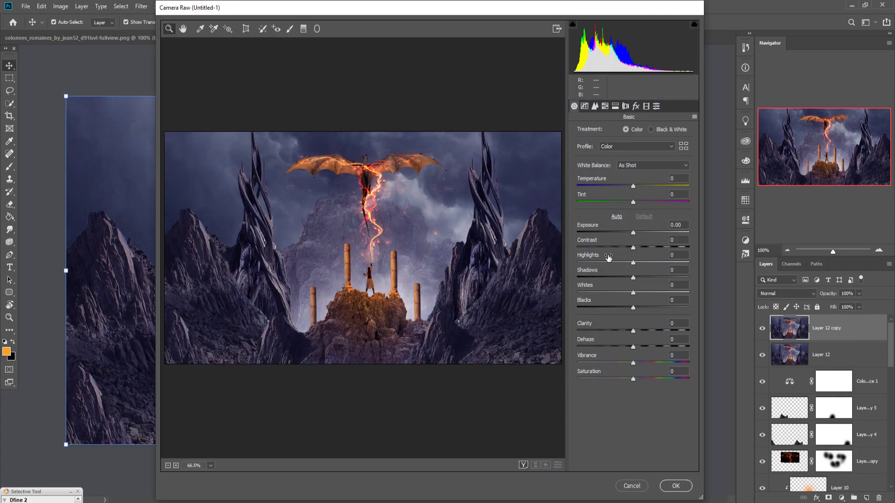
Step: In Camera Raw, set vignette Amount to -32 and Clarity to -23
click(636, 107)
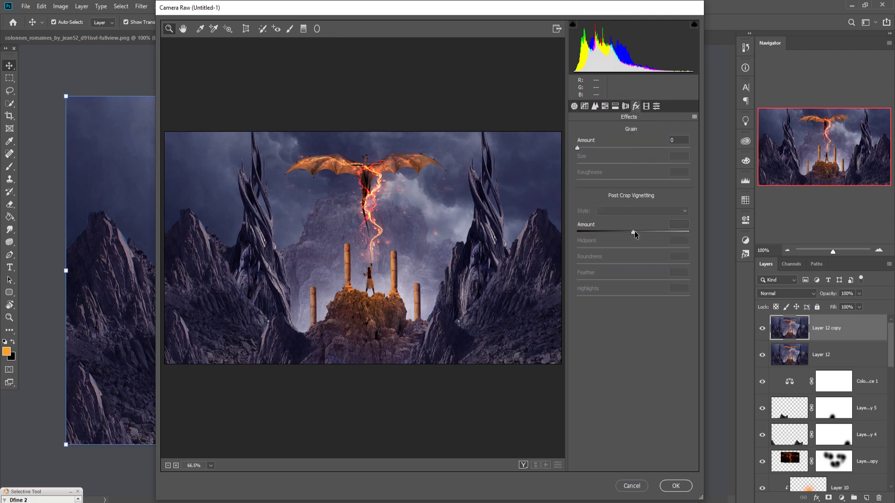
drag(634, 231, 616, 236)
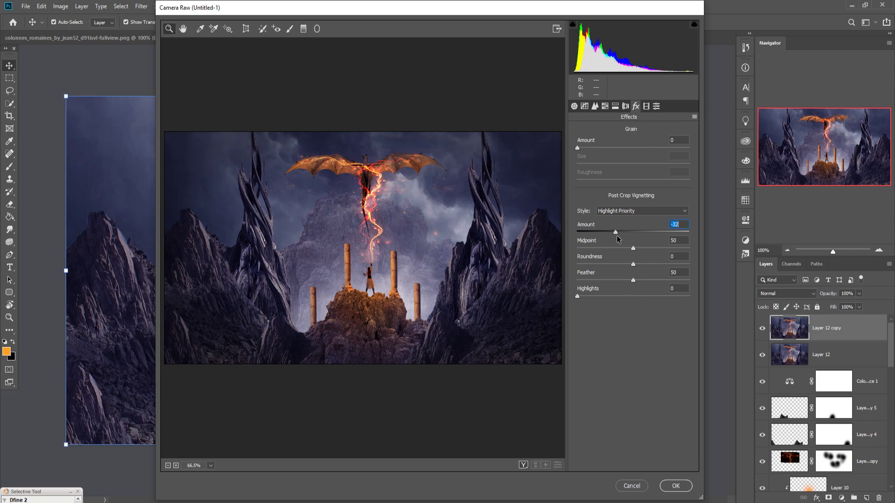
click(574, 106)
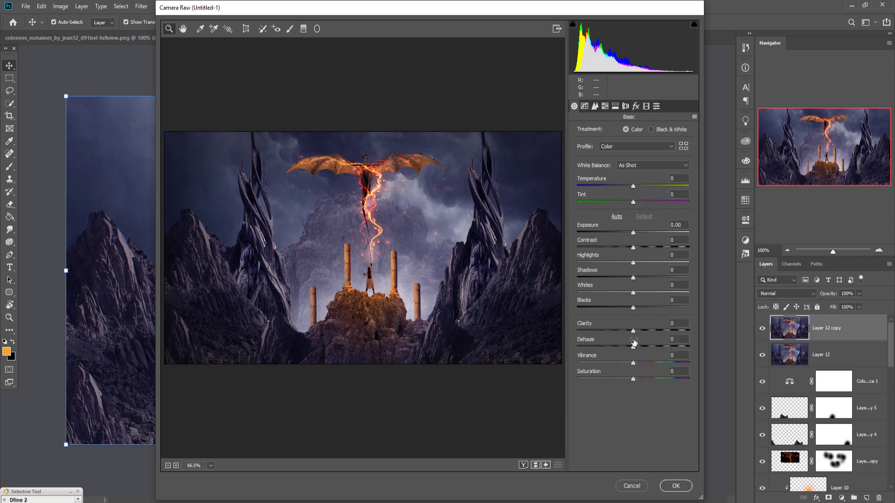
drag(633, 331, 620, 331)
Step: Split-tone highlights hue 48/saturation 18 and shadows hue 224/saturation 9, then apply
click(615, 107)
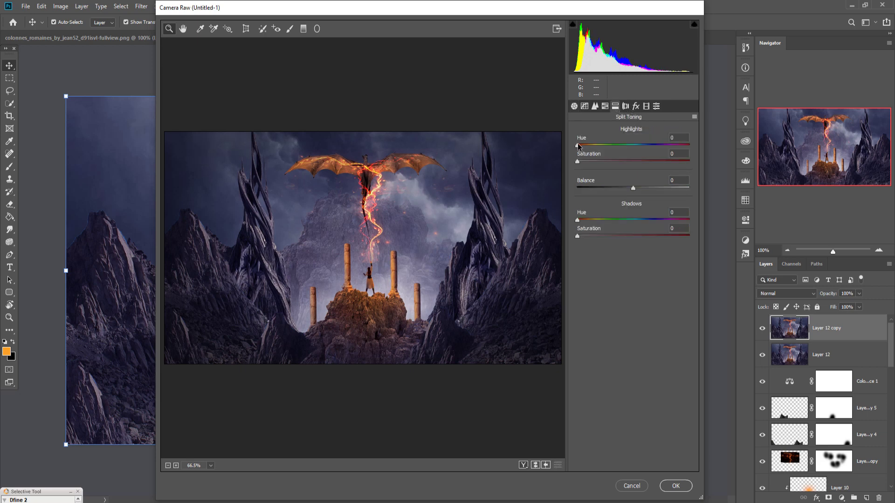
mouse_move(578, 145)
mouse_down()
mouse_move(593, 145)
mouse_move(591, 162)
mouse_up()
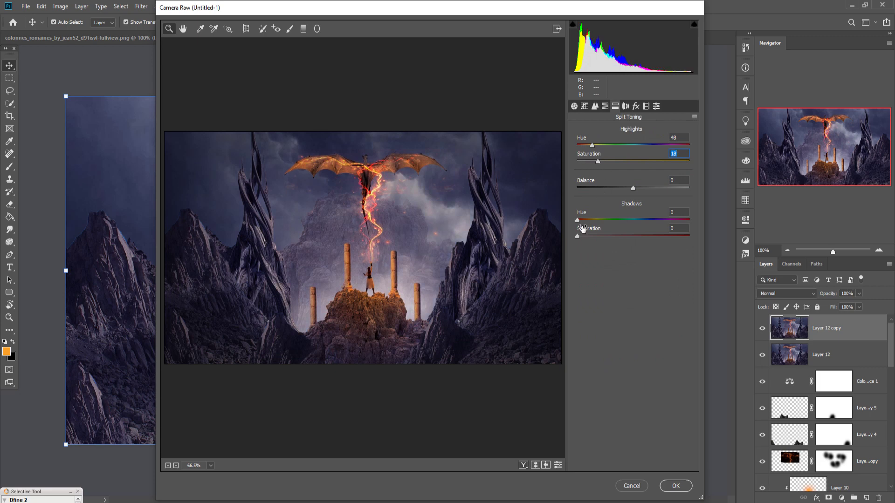
drag(576, 220, 645, 227)
drag(578, 236, 588, 236)
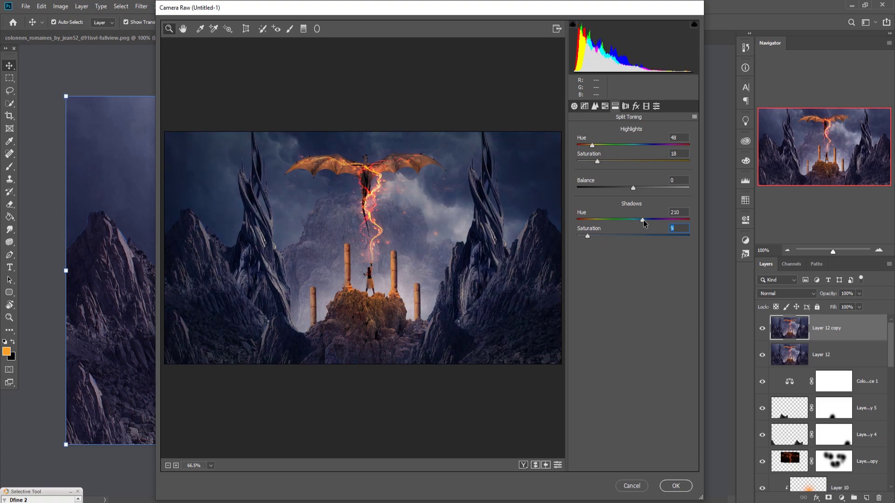
drag(643, 219, 646, 220)
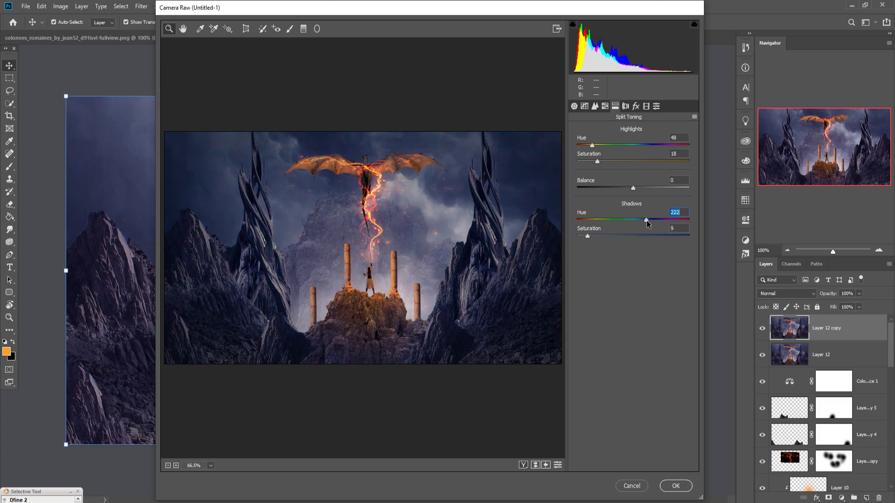
click(675, 486)
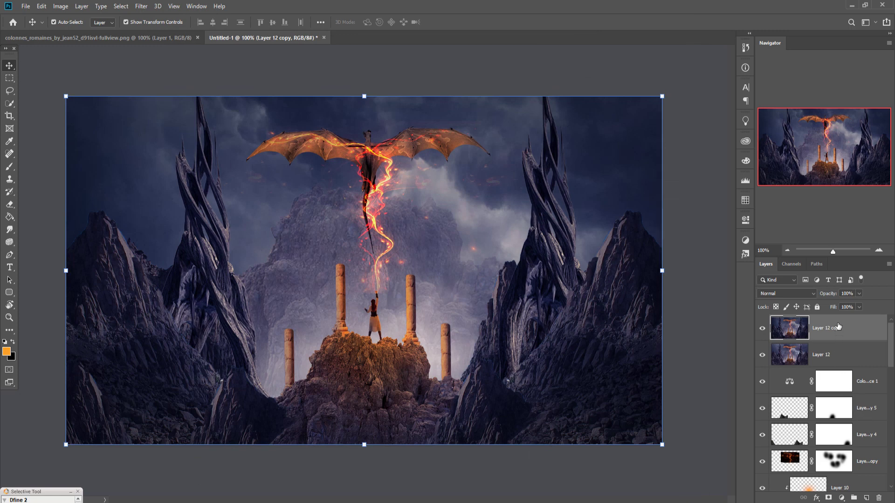
Step: Stamp all visible layers into a new Layer 13 above Layer 12 copy
key(ctrl)
key(ctrl+shift+alt+e)
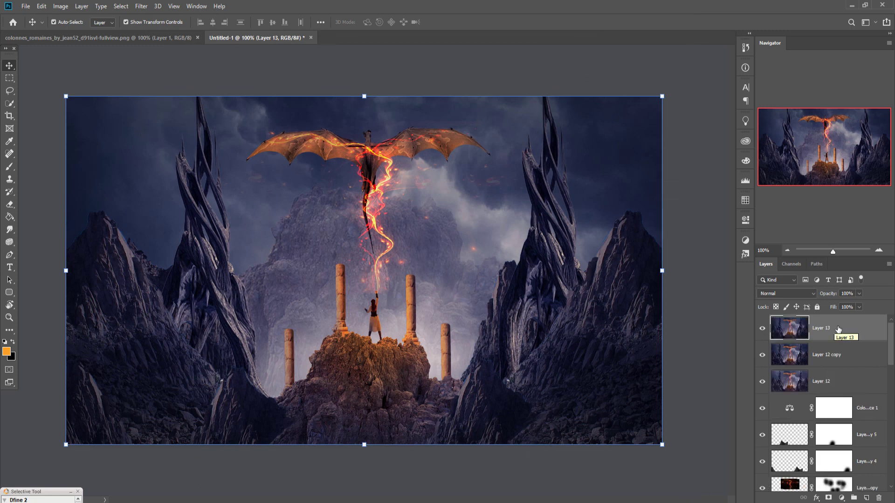
click(142, 6)
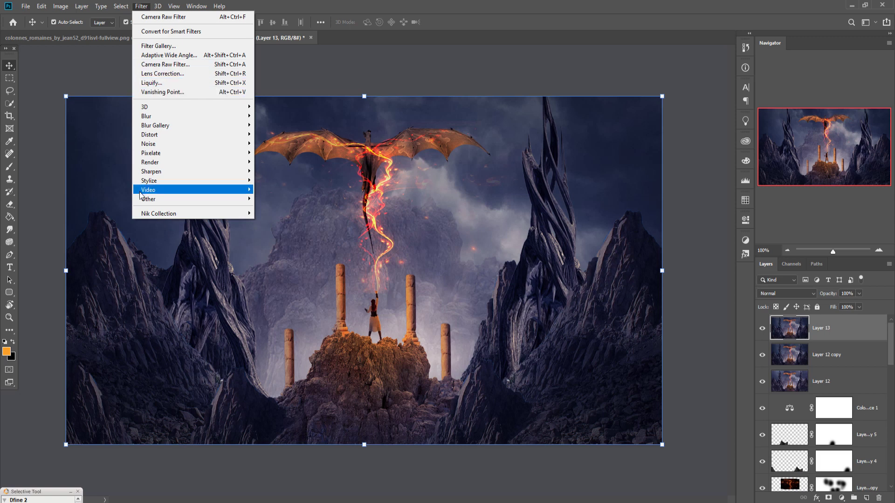
Step: Apply Color Efex Pro 4's Cross Processing filter at 31% strength to Layer 13
mouse_move(159, 213)
click(288, 223)
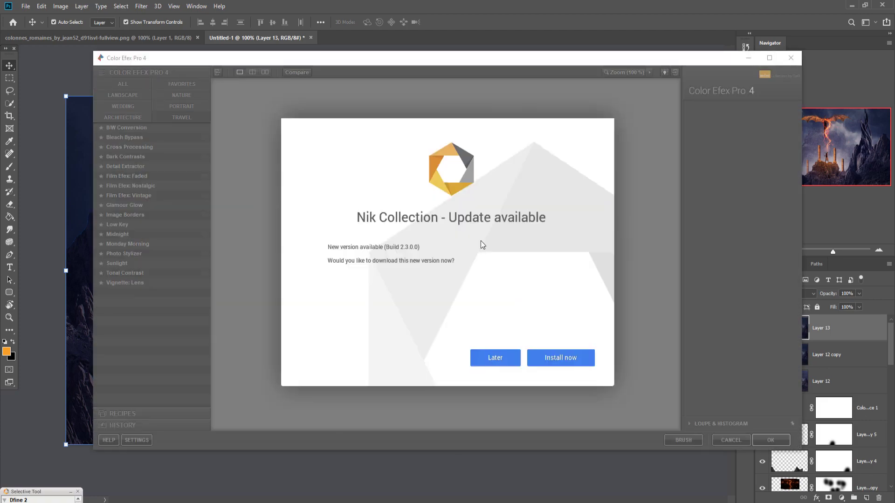
click(504, 359)
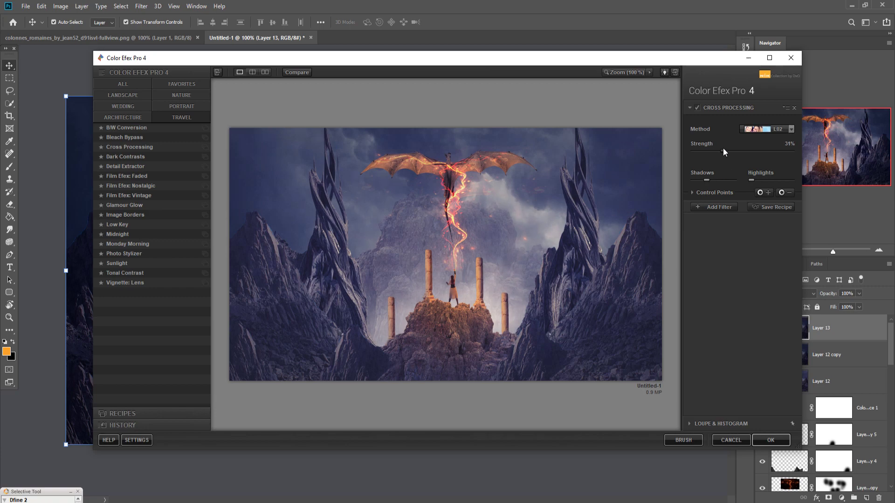
click(772, 439)
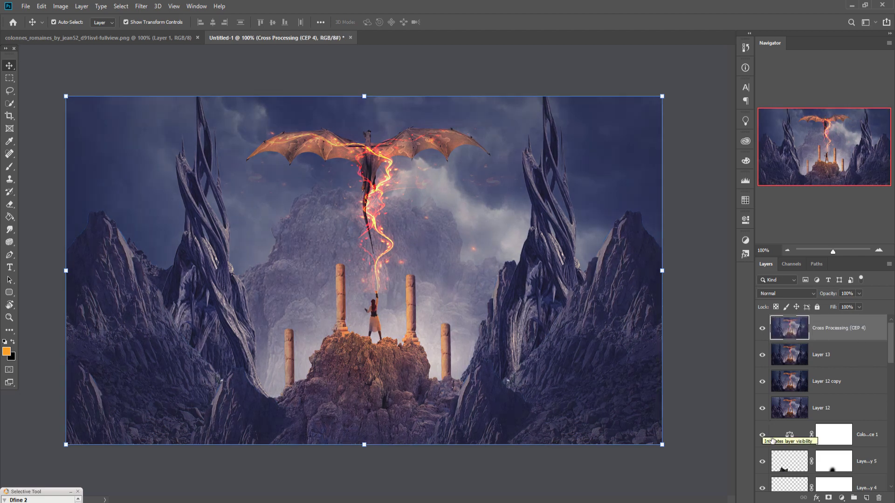
Step: Add a Neutral Density gradient fill layer on top, blended in Soft Light mode
right_click(851, 333)
click(857, 337)
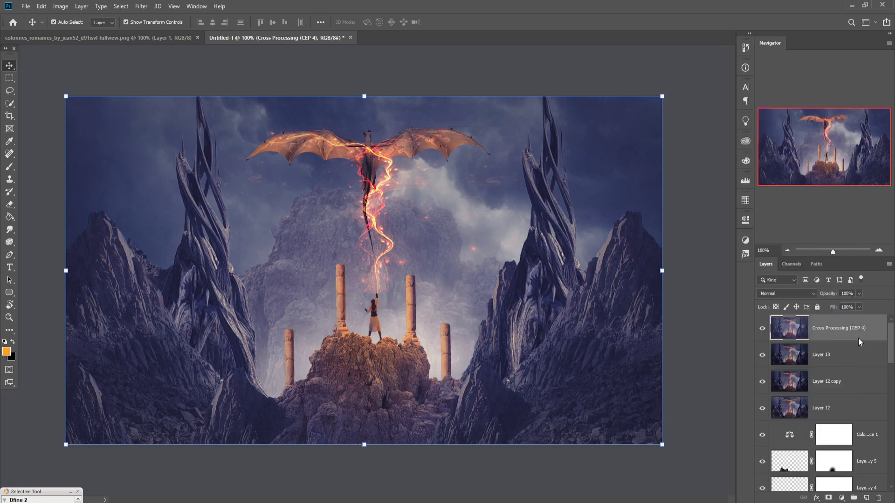
click(841, 498)
click(824, 339)
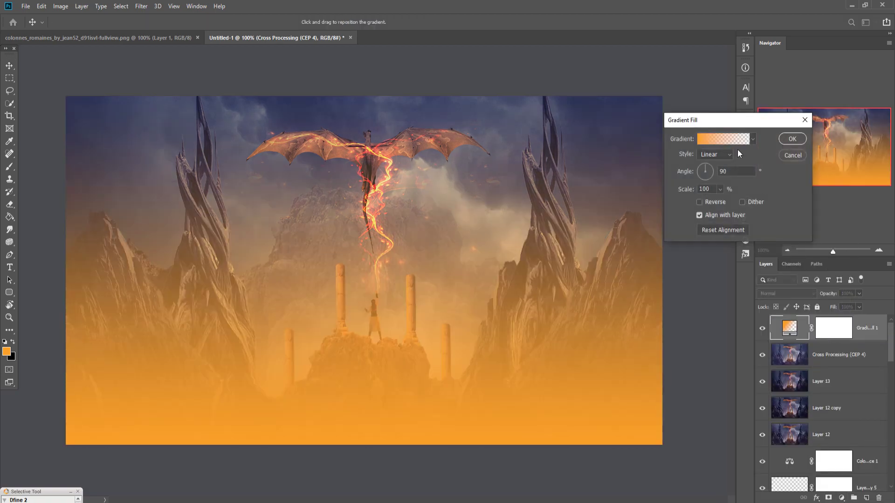
click(722, 138)
click(640, 279)
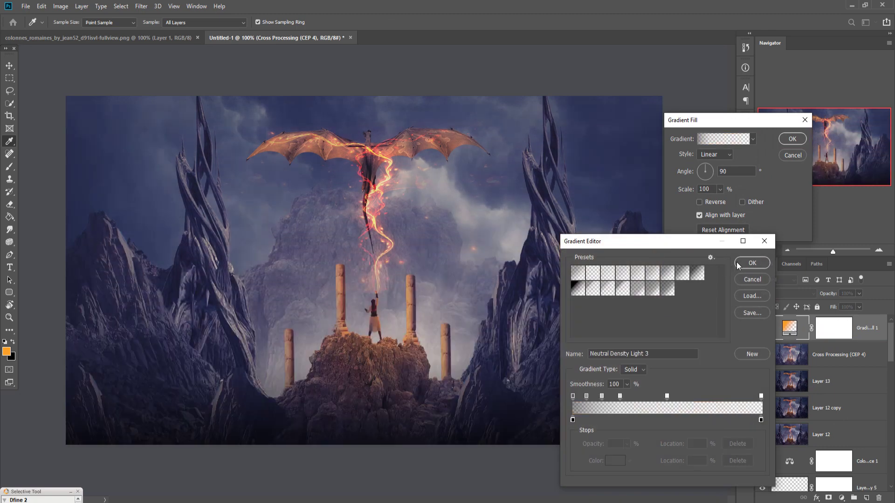
click(746, 265)
click(790, 141)
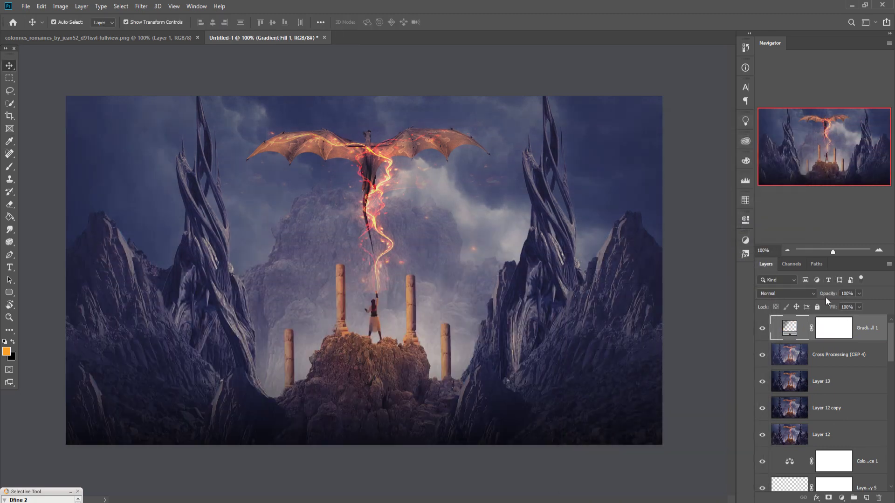
click(801, 291)
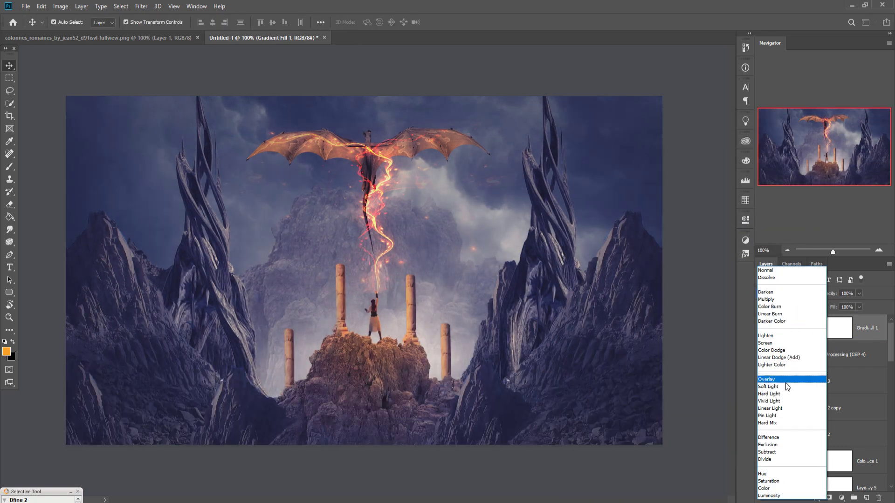
click(784, 382)
click(842, 497)
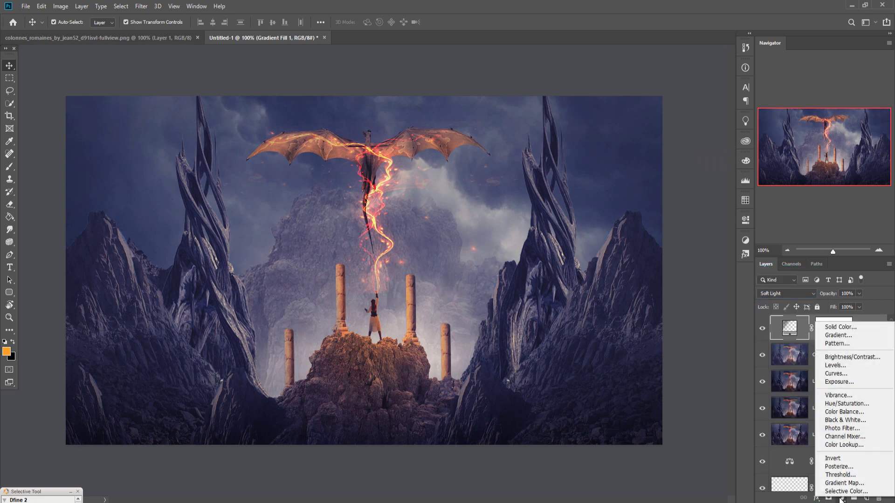
Step: Add a Photo Filter adjustment layer with the colour changed to blue 009cec
click(851, 428)
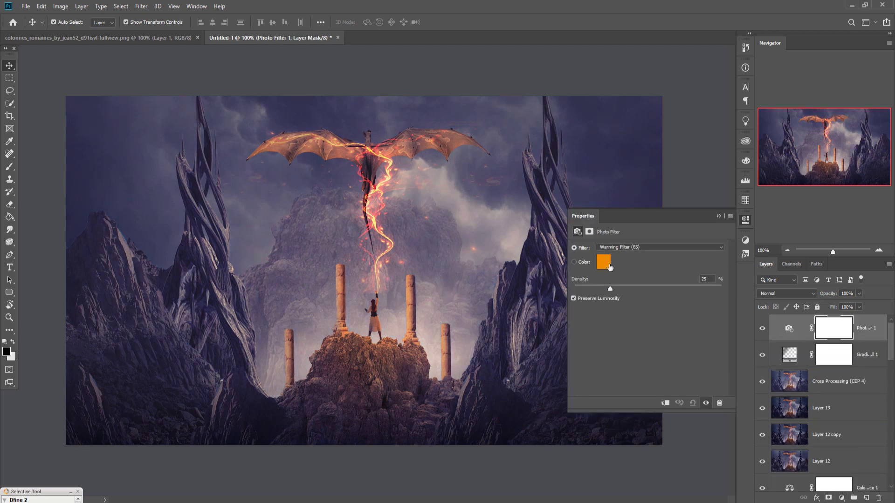
click(604, 262)
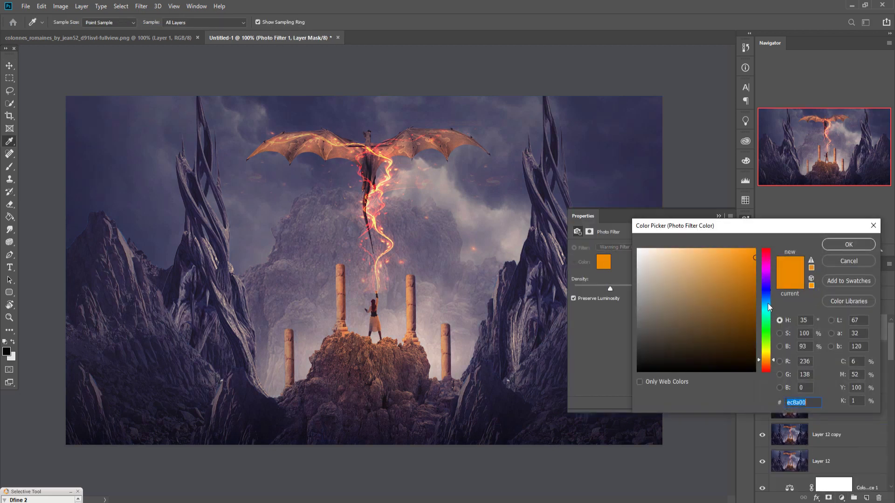
click(767, 303)
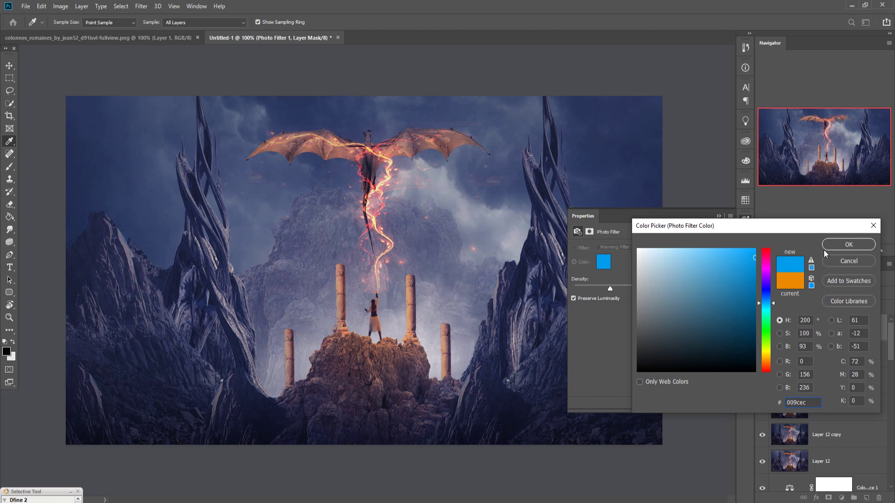
click(842, 243)
click(719, 216)
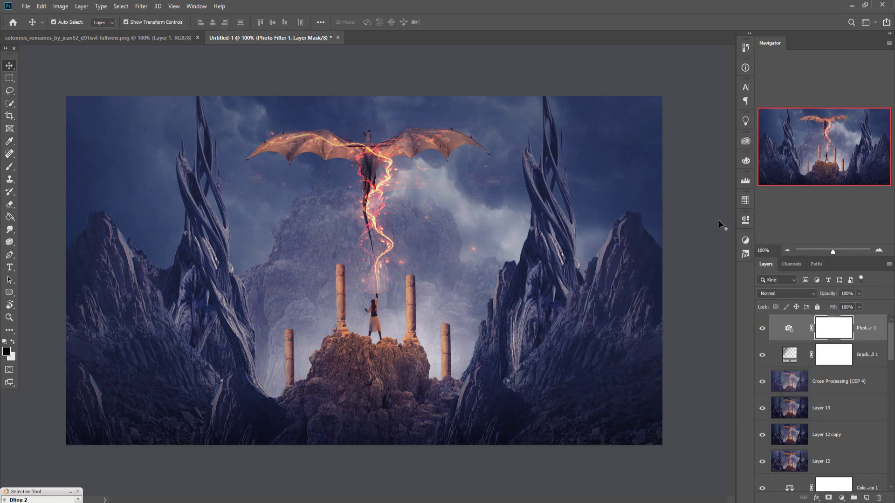
click(871, 335)
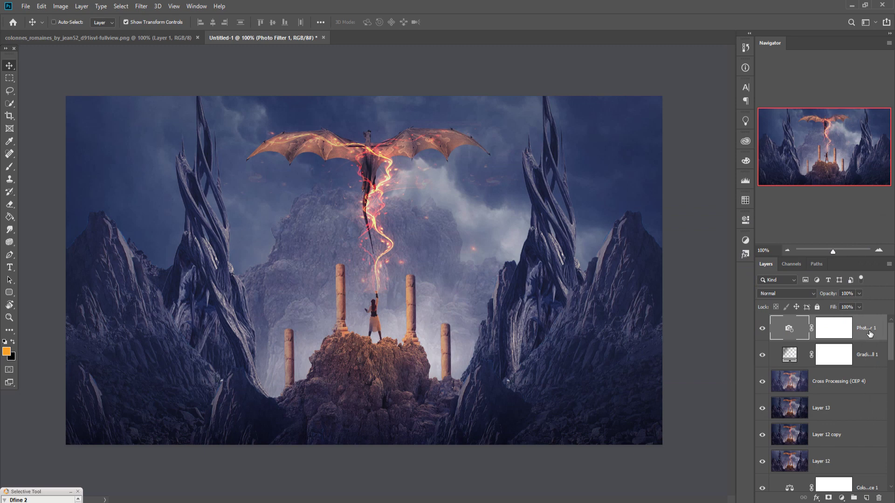
Step: Paint the Photo Filter mask black over the dragon's body, wings and the rock top
click(832, 328)
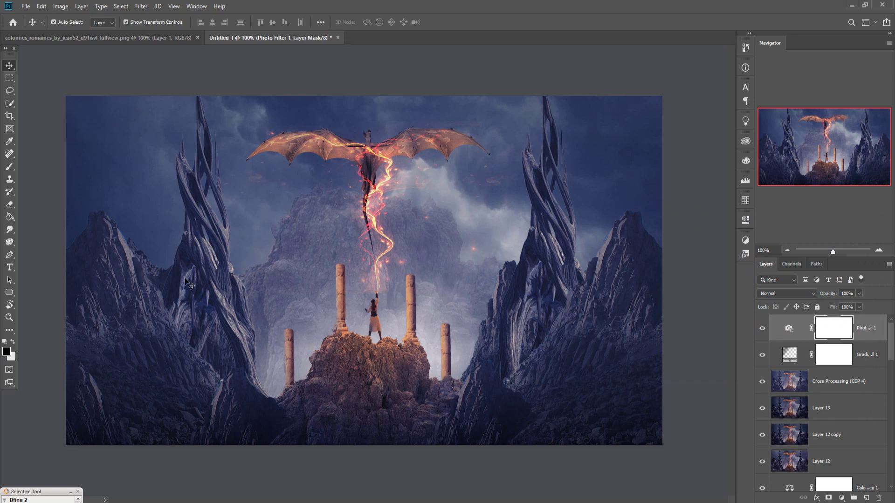
click(9, 166)
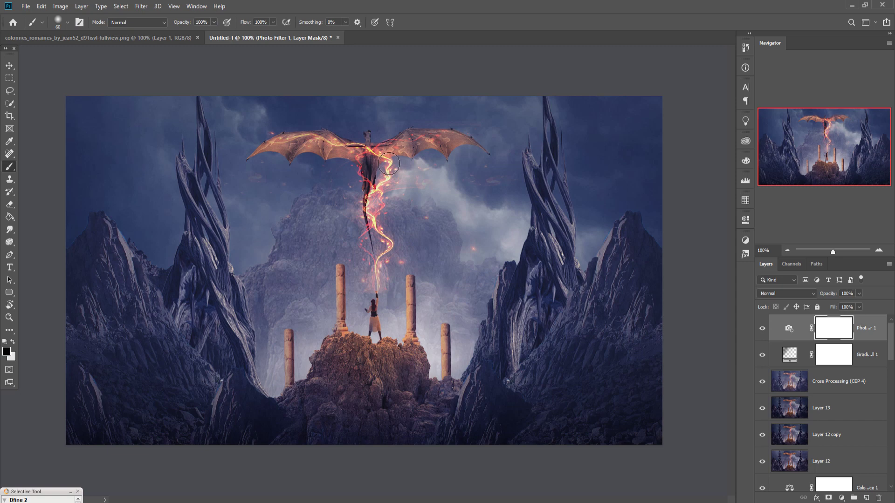
drag(389, 163, 387, 210)
mouse_move(356, 157)
mouse_down()
mouse_move(393, 173)
mouse_move(359, 344)
mouse_up()
mouse_move(359, 343)
mouse_down()
mouse_move(338, 359)
mouse_move(424, 360)
mouse_move(414, 301)
mouse_up()
click(873, 331)
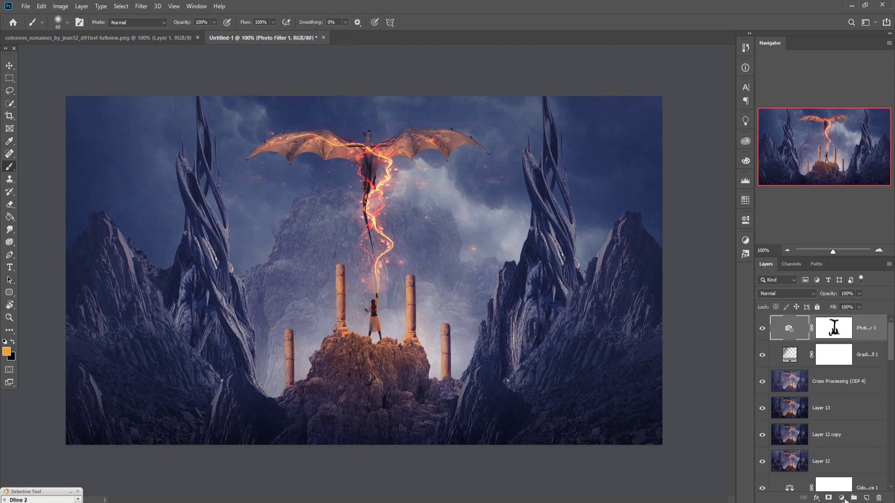
click(843, 499)
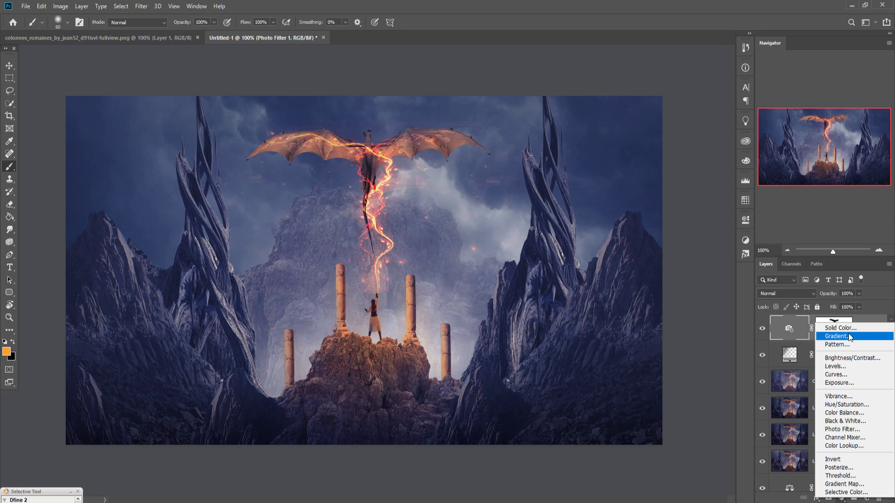
Step: Add a Color Balance adjustment layer, then delete it
click(837, 413)
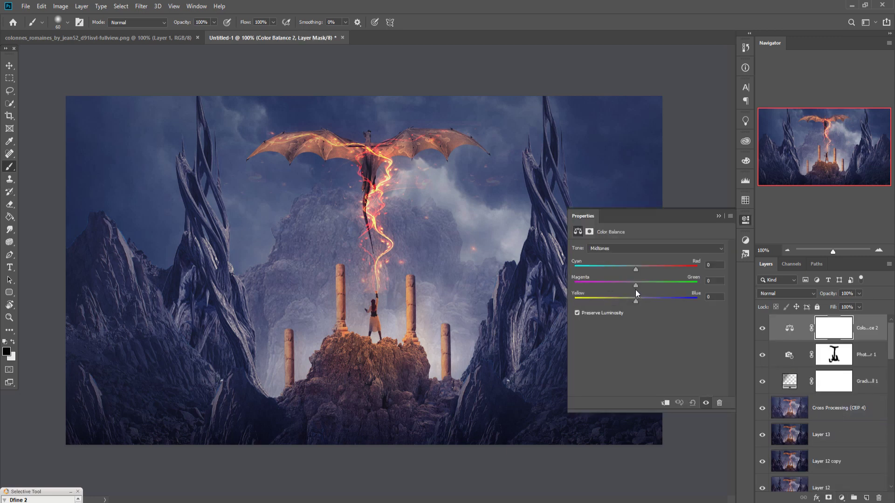
click(876, 331)
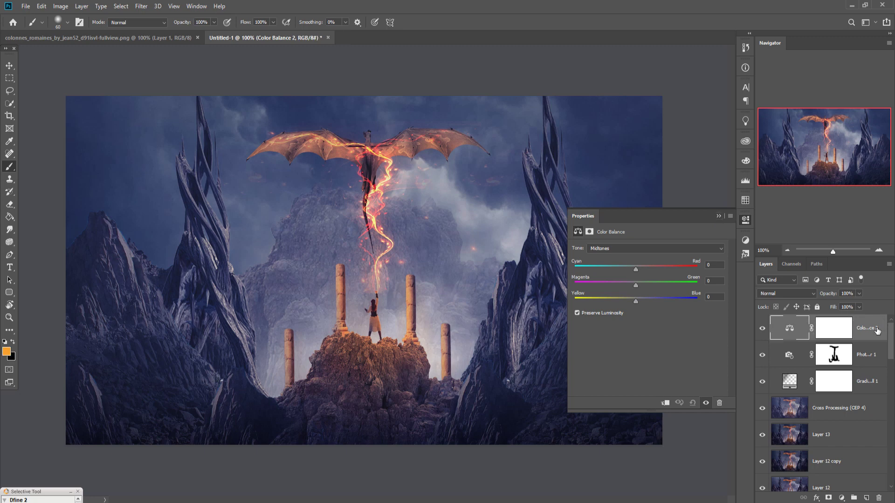
click(717, 216)
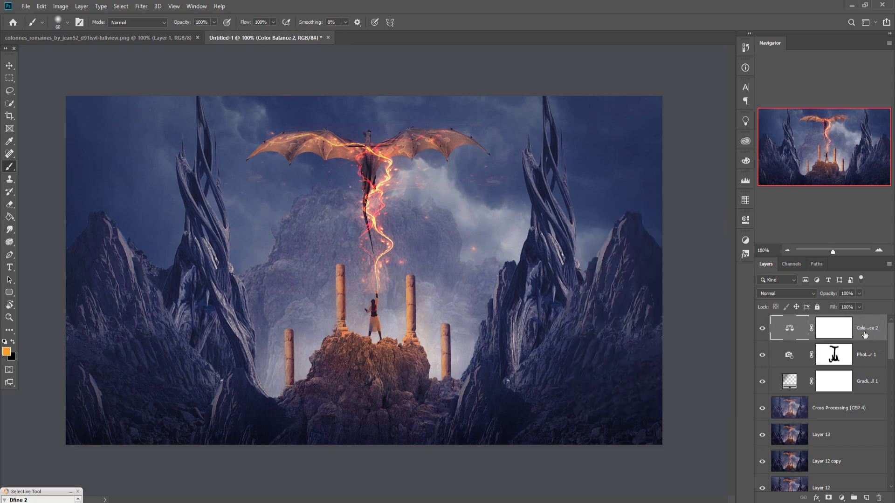
key(Delete)
Step: Add a second Photo Filter, masking it black on the left and right sides with a 600px brush
click(842, 498)
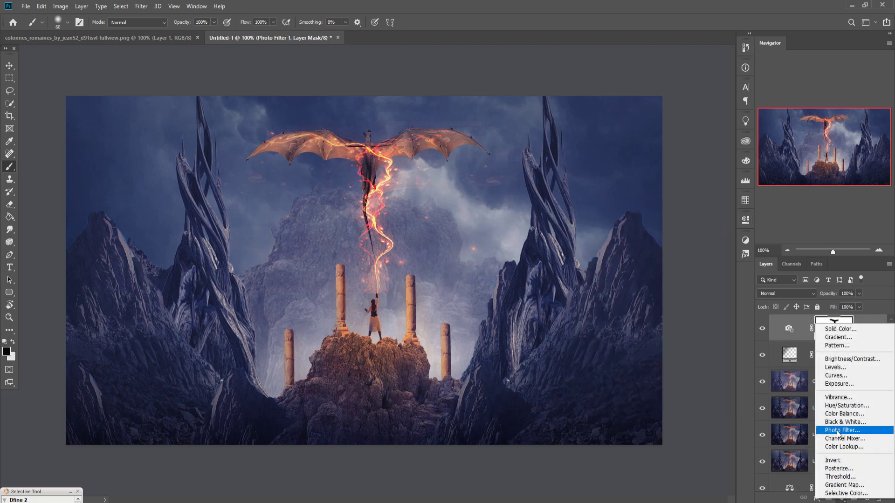
click(837, 430)
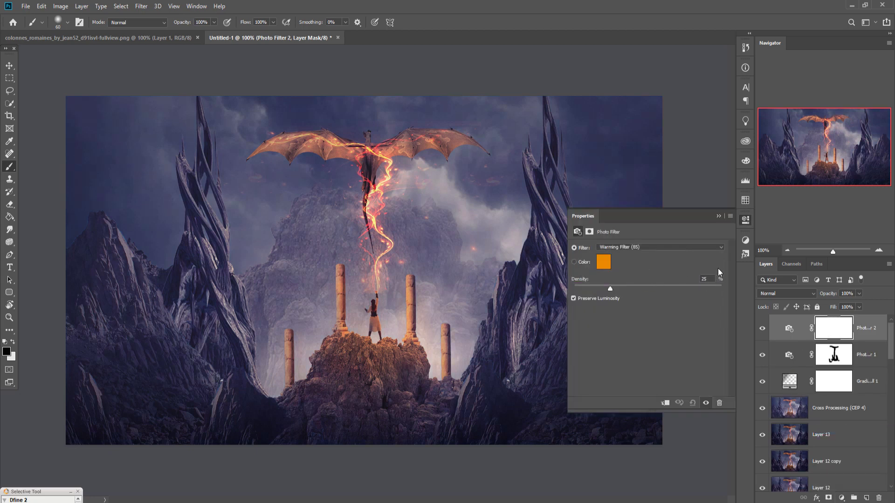
click(719, 216)
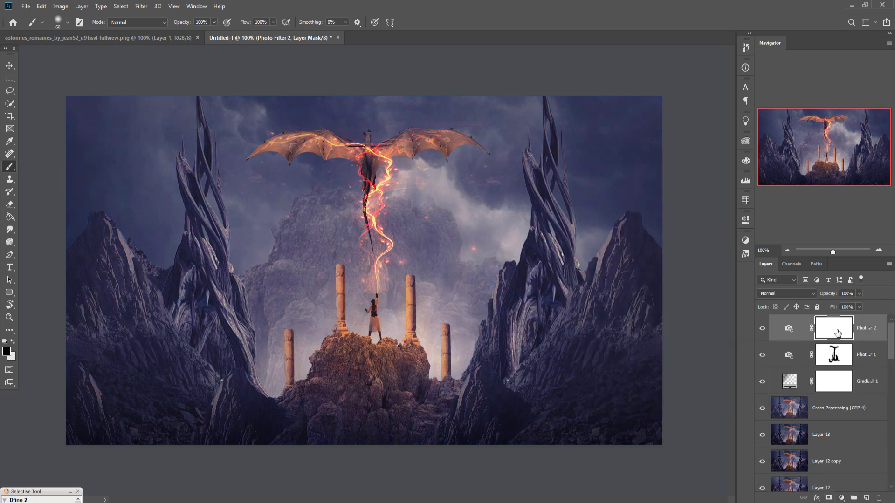
key(bracketleft)
key(bracketleft)
key(bracketleft)
key(bracketleft)
key(bracketleft)
key(bracketleft)
key(bracketright)
key(bracketright)
key(bracketright)
key(bracketright)
key(bracketright)
key(bracketright)
key(bracketright)
key(bracketright)
key(bracketright)
key(bracketright)
drag(195, 186, 240, 139)
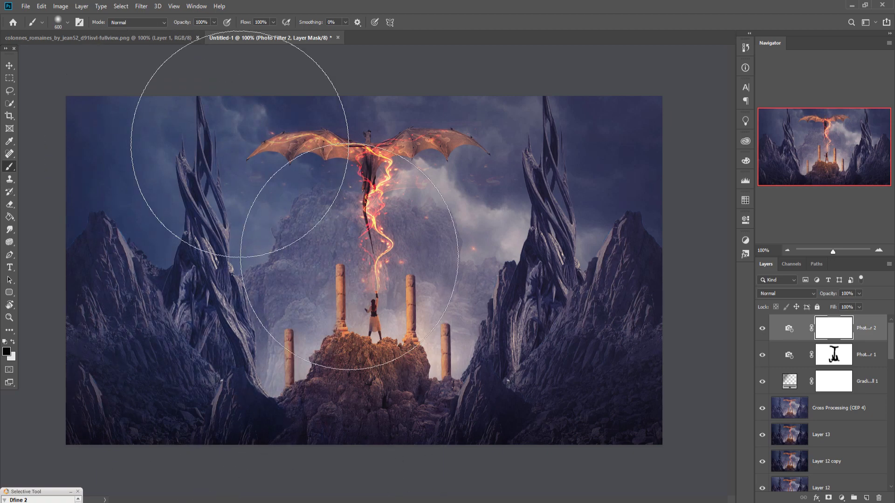
drag(593, 236, 602, 356)
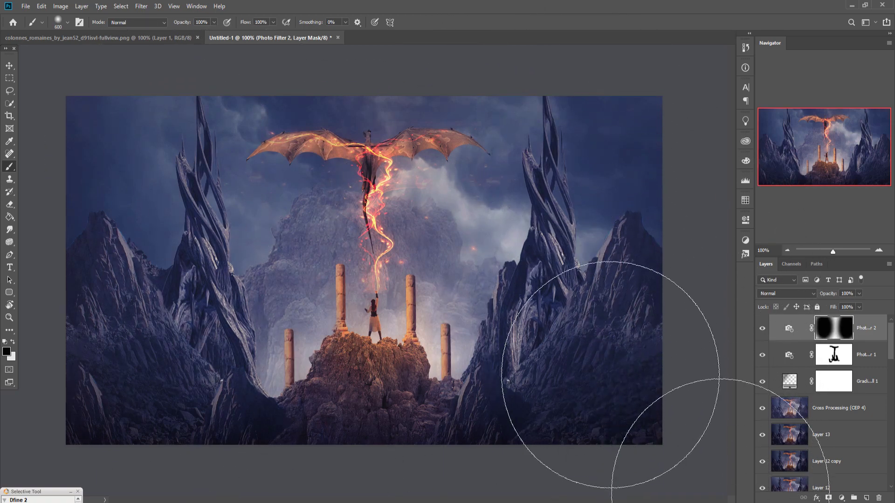
Step: Stamp all visible layers into a new Layer 14
click(9, 65)
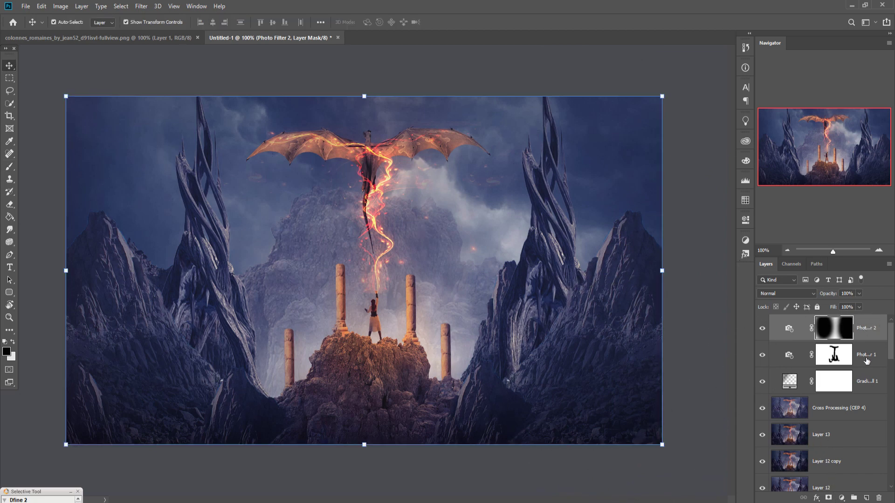
key(ctrl+2)
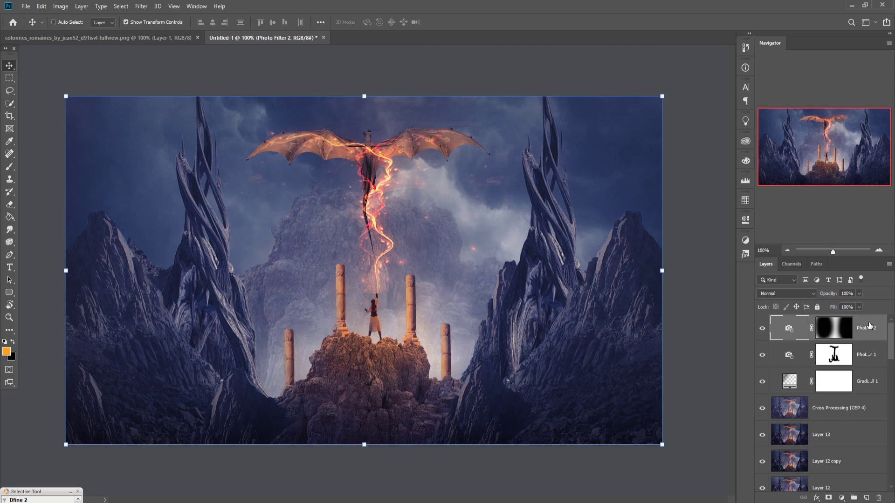
key(ctrl+alt+shift+e)
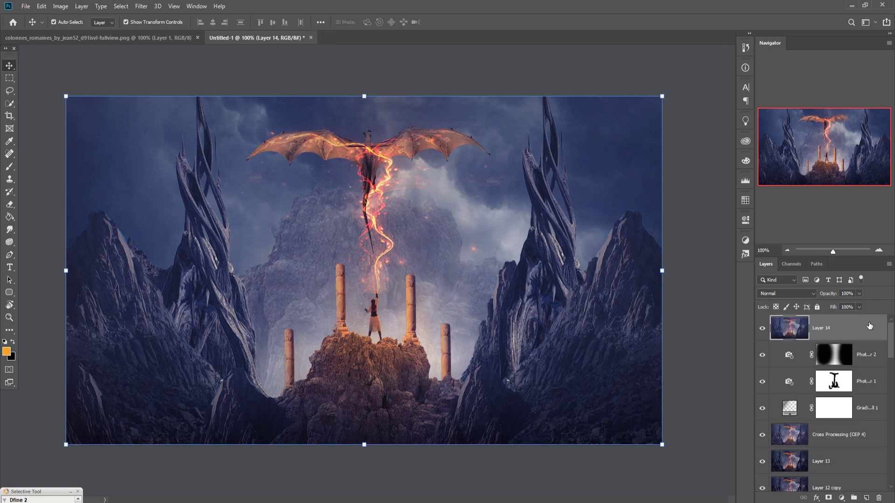